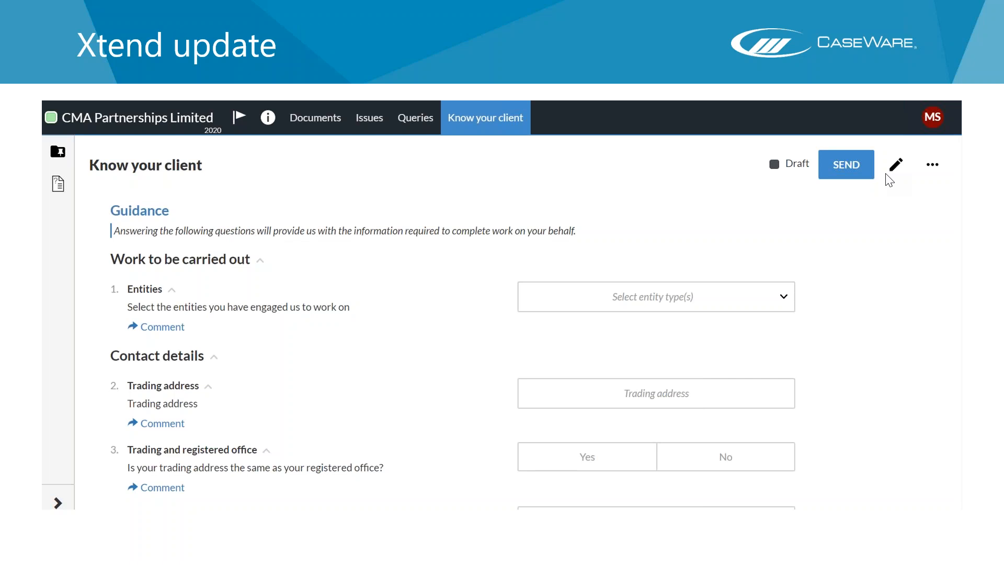
# Open the 1 Quick start guide document from the engagement's document list.
pyautogui.click(813, 192)
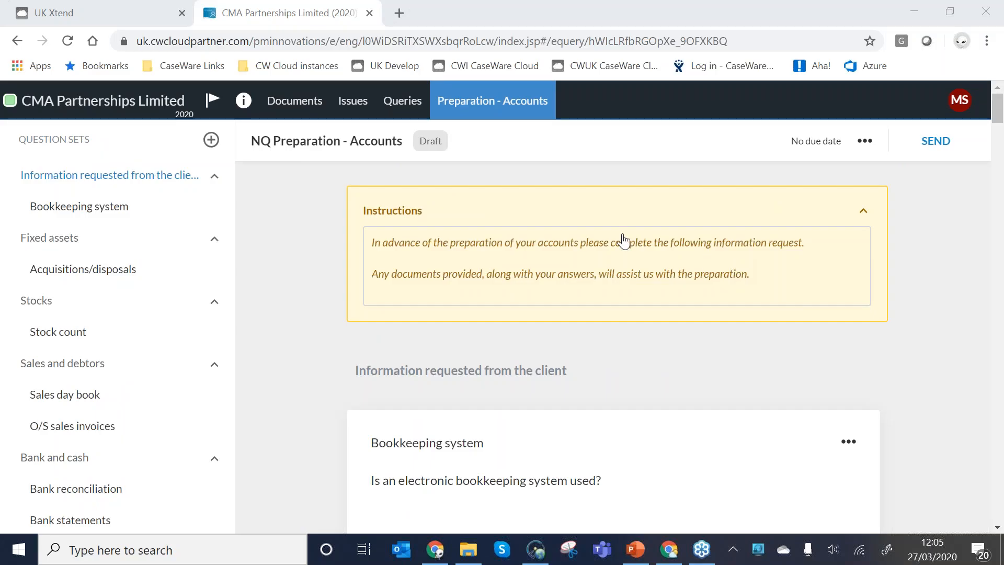
pyautogui.click(297, 116)
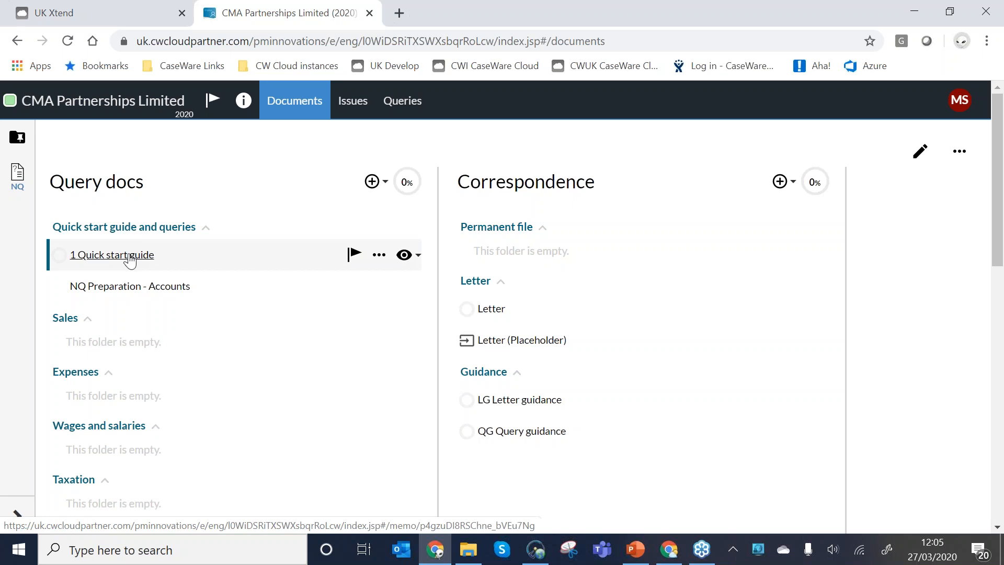
pyautogui.click(130, 256)
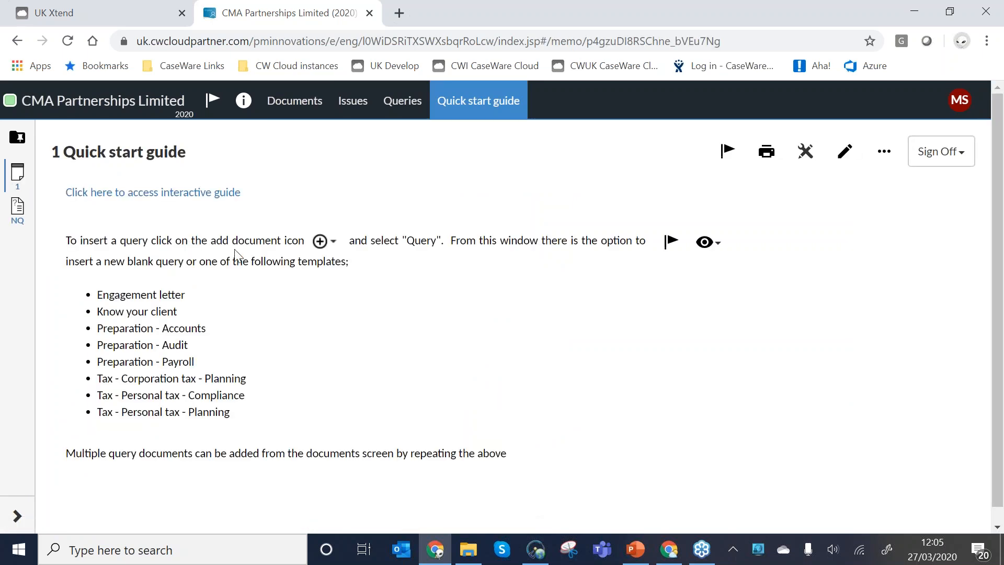
# View the full interactive UK Xtend getting started guide, signing in to the KnowledgeBase with the saved credentials, and close it.
pyautogui.click(181, 198)
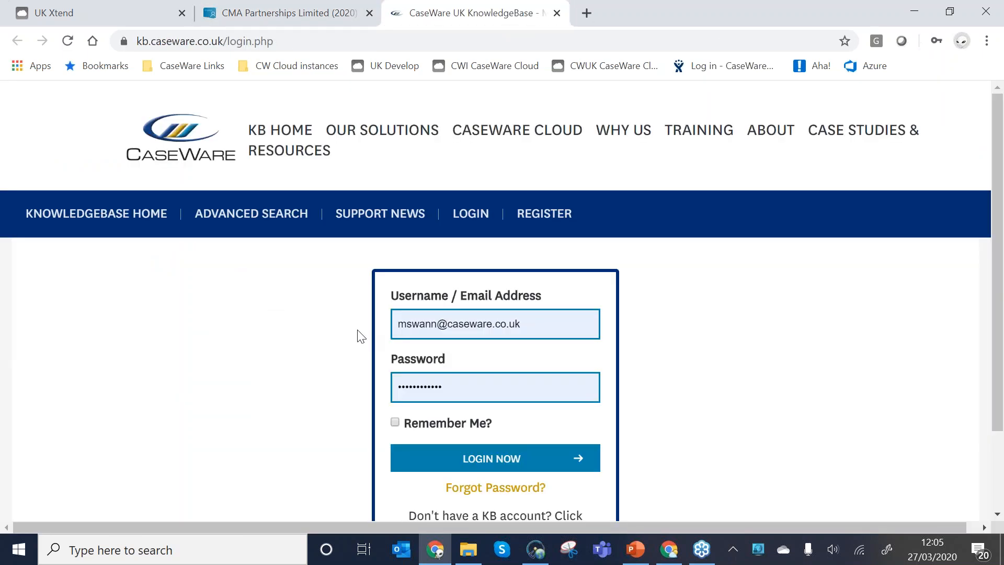
pyautogui.click(460, 463)
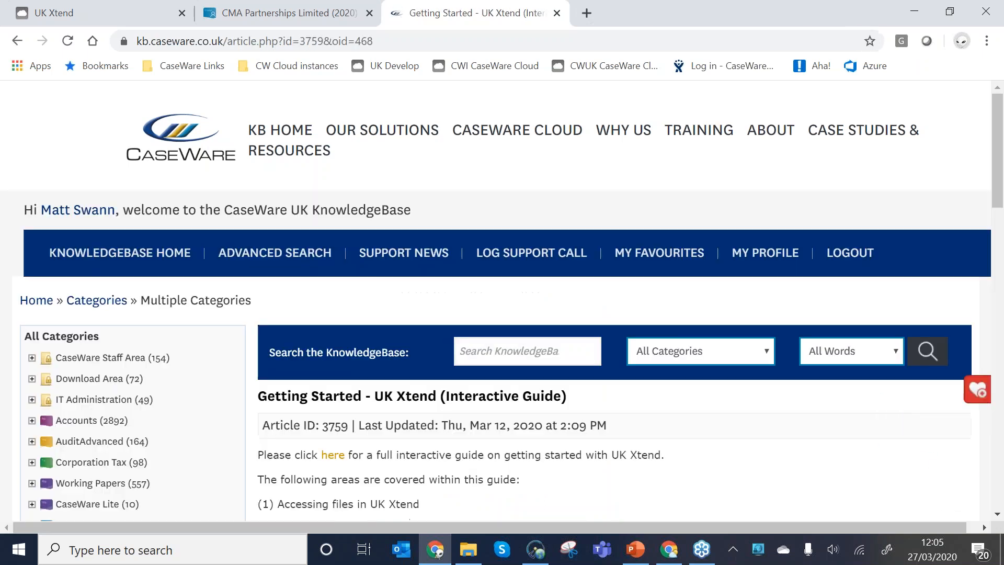
pyautogui.scroll(-3, 462, 451)
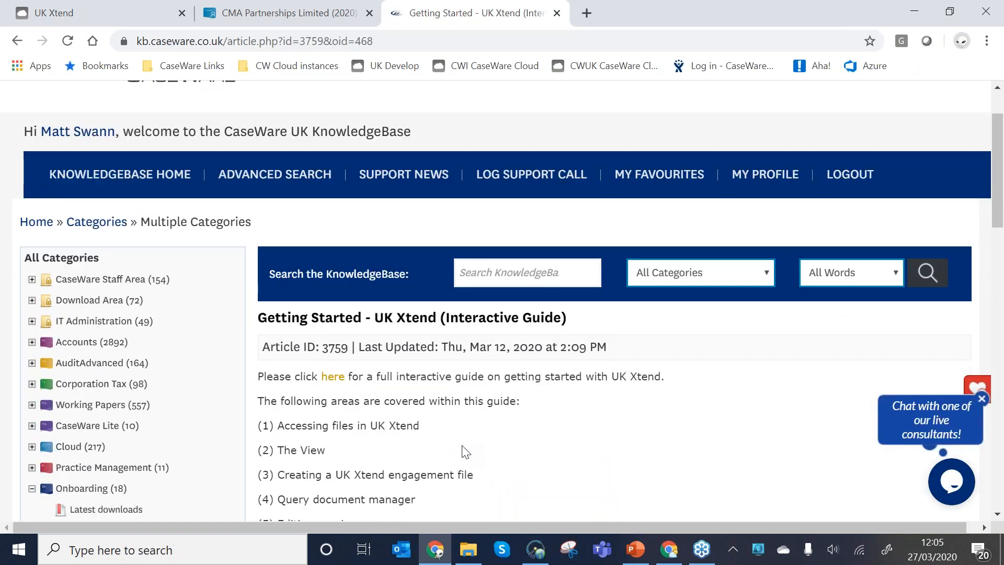
pyautogui.click(333, 298)
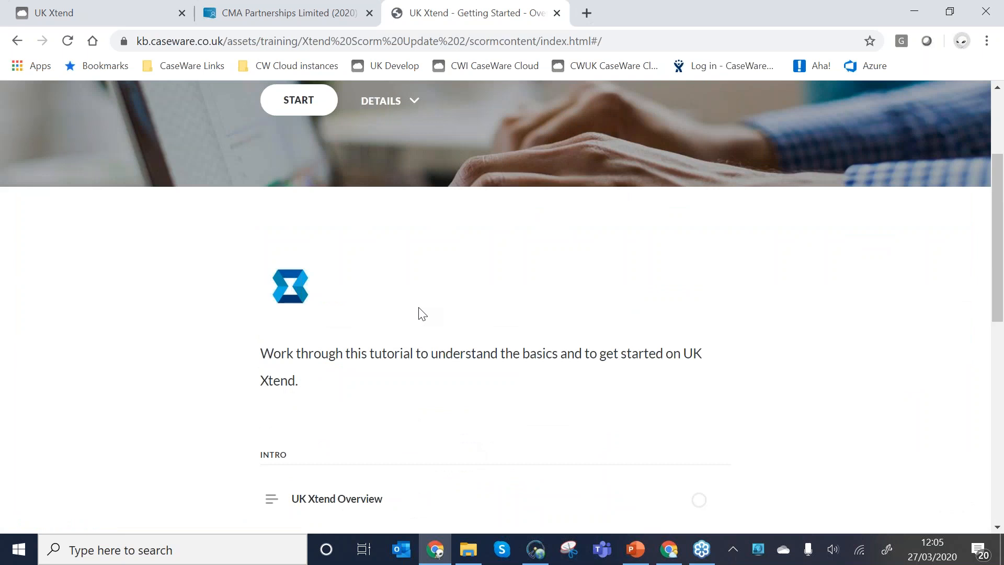
pyautogui.scroll(-3, 419, 312)
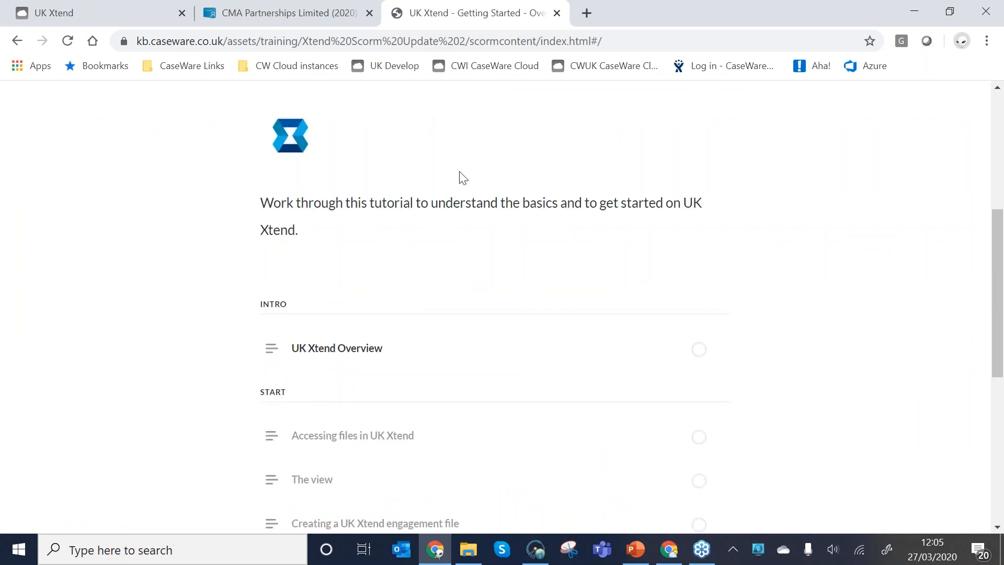
pyautogui.click(557, 13)
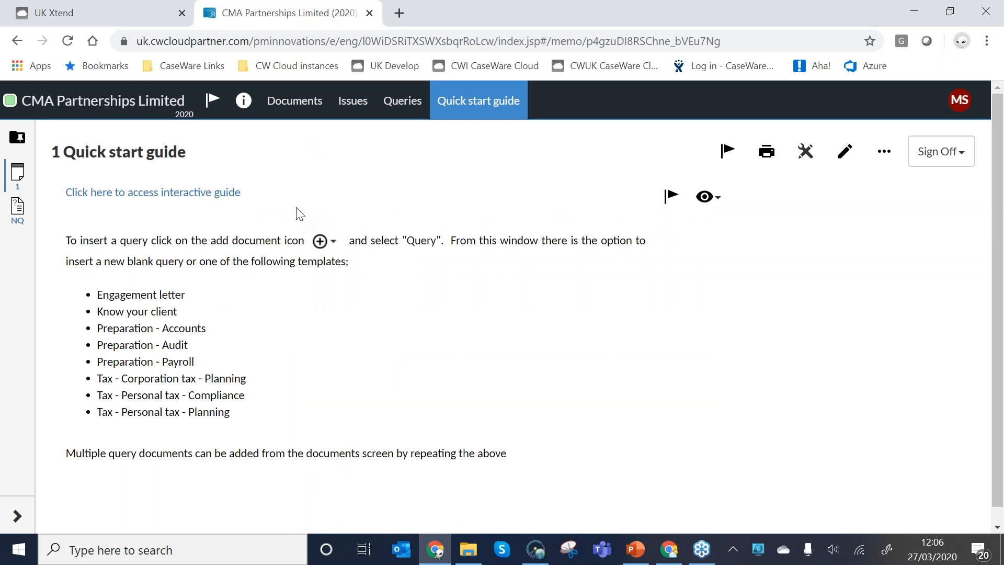
# Return to the document list, open the NQ Preparation - Accounts query and start editing its instructions text.
pyautogui.click(298, 102)
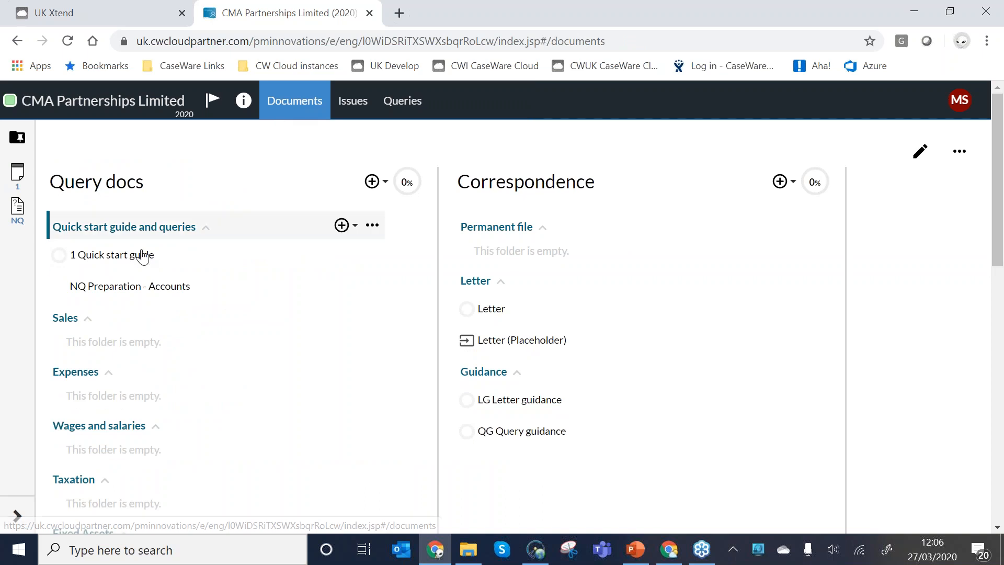
pyautogui.click(342, 225)
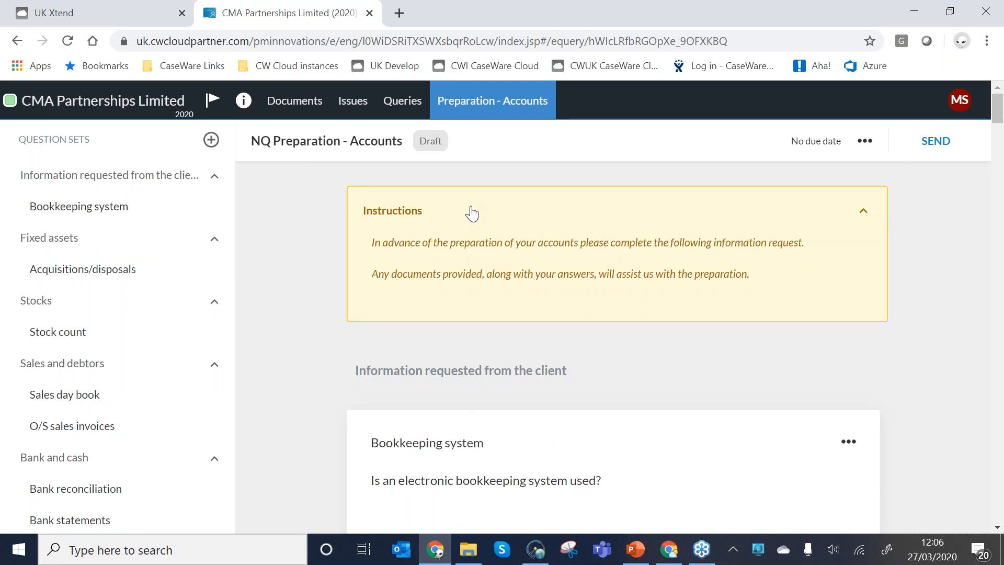
pyautogui.click(767, 270)
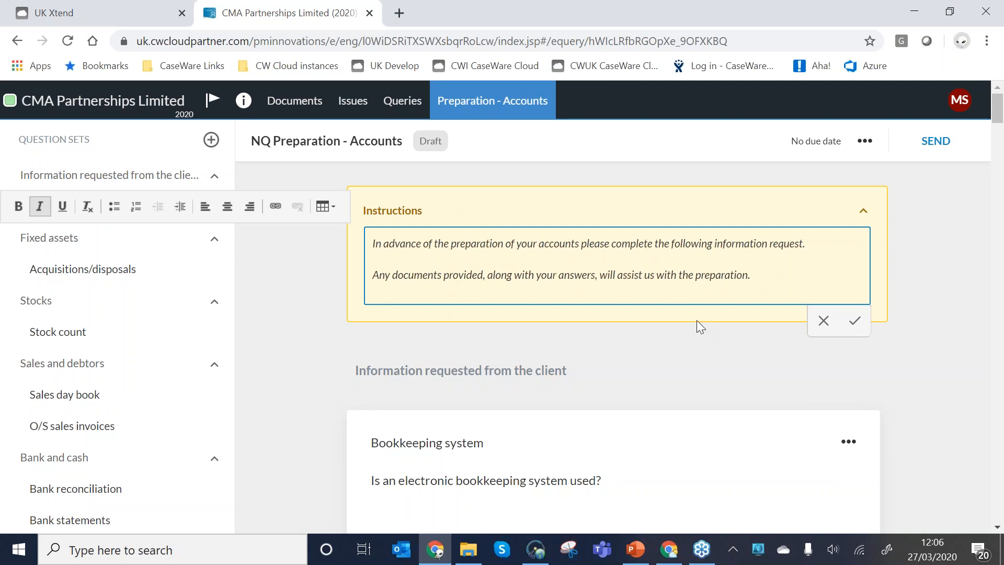
# Retype the first picklist option of the Bookkeeping system question as Yes.
pyautogui.scroll(-3, 697, 320)
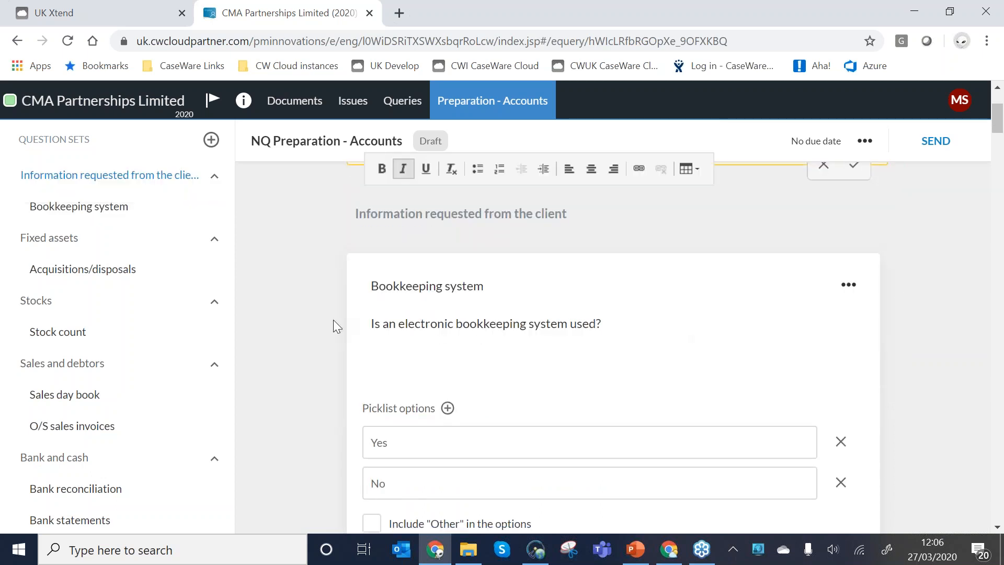
pyautogui.scroll(-2, 333, 319)
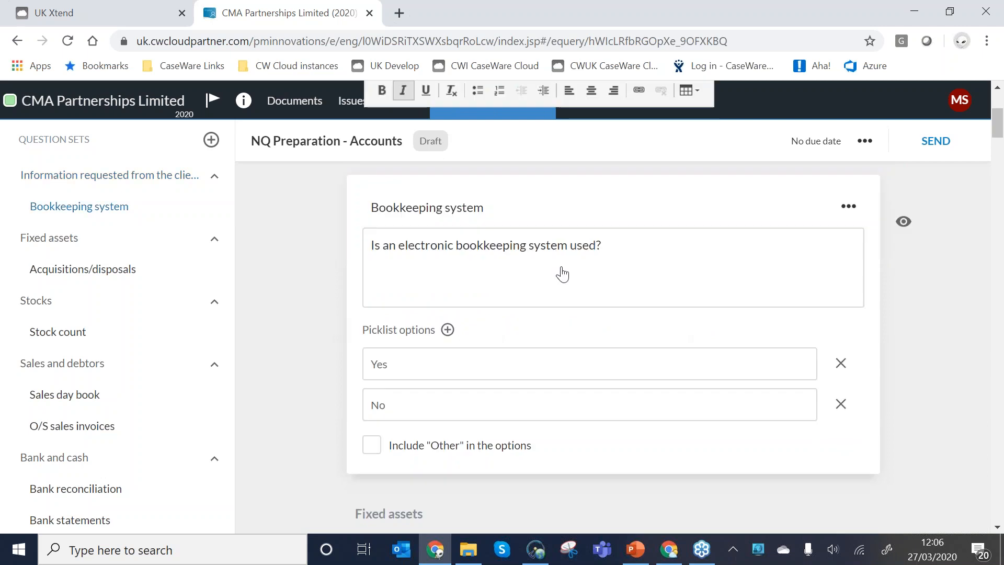
pyautogui.click(422, 377)
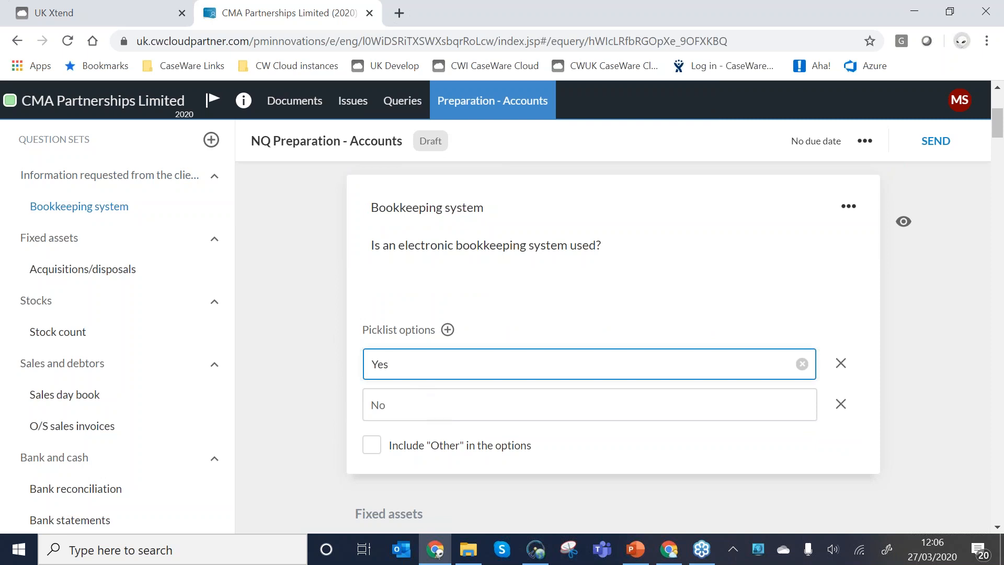
pyautogui.press('BackSpace')
pyautogui.press('BackSpace')
pyautogui.press('BackSpace')
pyautogui.write('Maybe')
pyautogui.press('BackSpace')
pyautogui.press('BackSpace')
pyautogui.press('BackSpace')
pyautogui.press('BackSpace')
pyautogui.press('BackSpace')
pyautogui.write('Yes')
# Add a third picklist option, NA, to the Bookkeeping system question.
pyautogui.click(448, 330)
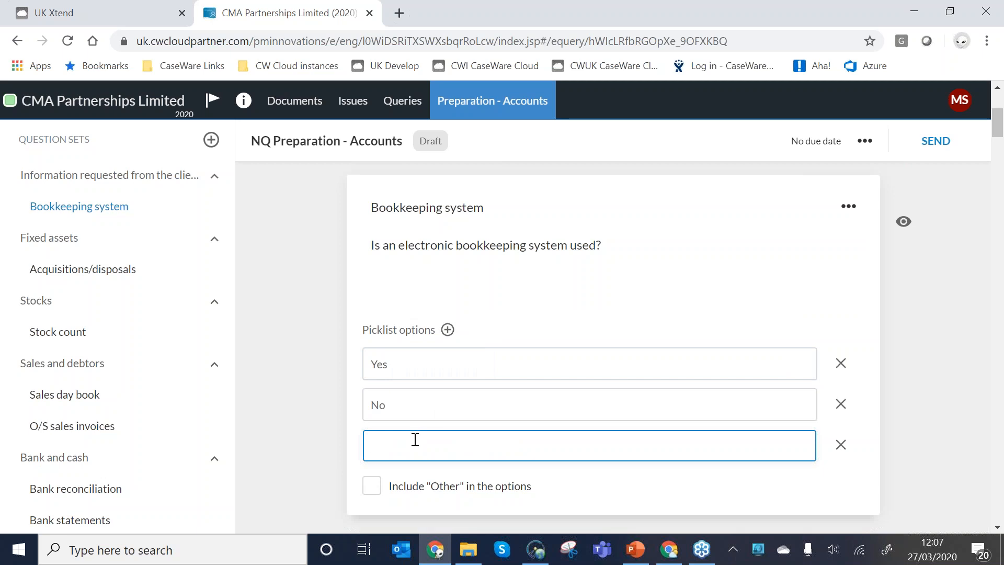
pyautogui.write('NA')
pyautogui.click(320, 469)
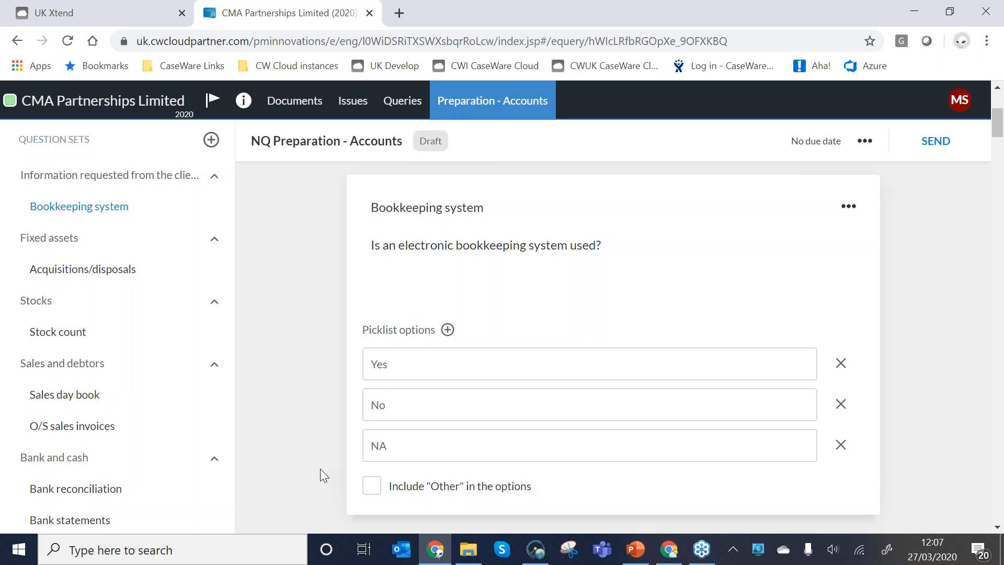
# Reword the Bookkeeping system question as "Is an electronic bookkeeping system used within your business?" and save it.
pyautogui.click(483, 254)
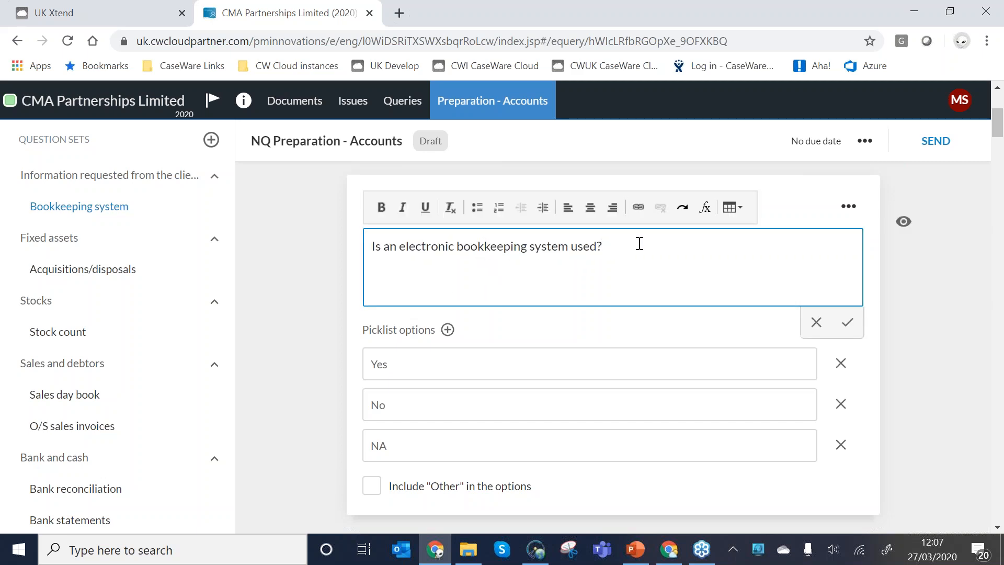
pyautogui.press('BackSpace')
pyautogui.write('within your business?')
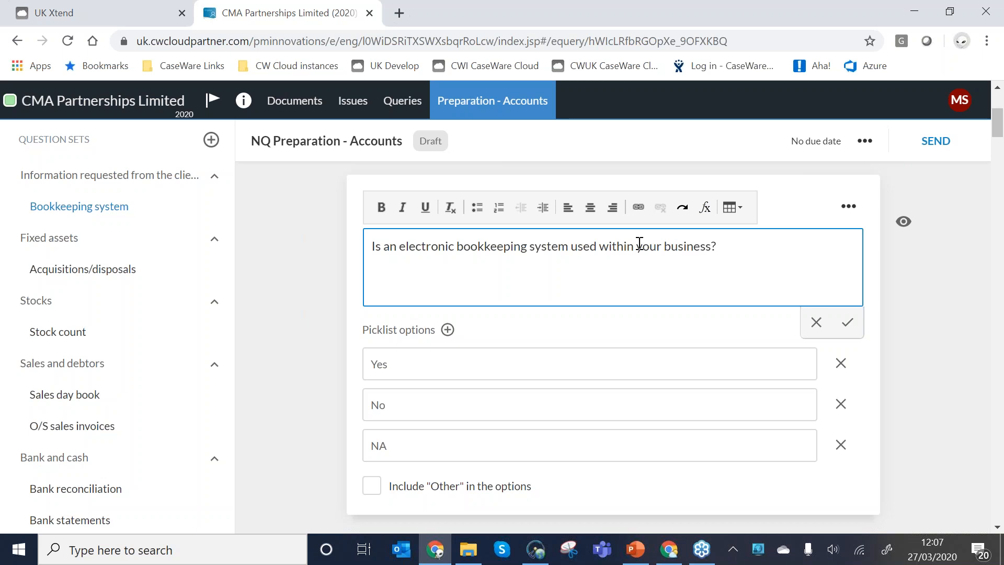
pyautogui.click(848, 323)
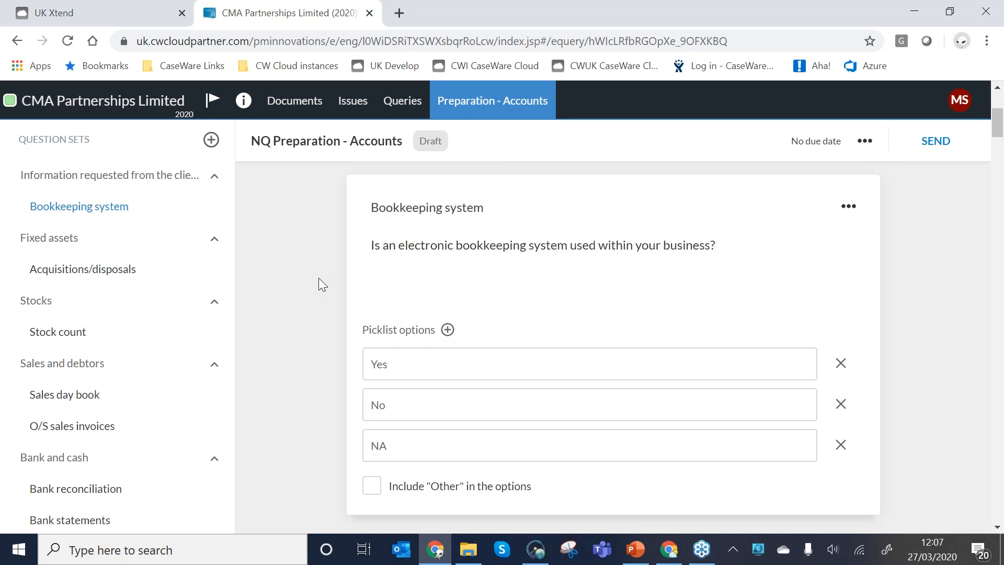
# Check the Show/Hide visibility options of the Bookkeeping system question without changing them.
pyautogui.scroll(-3, 318, 278)
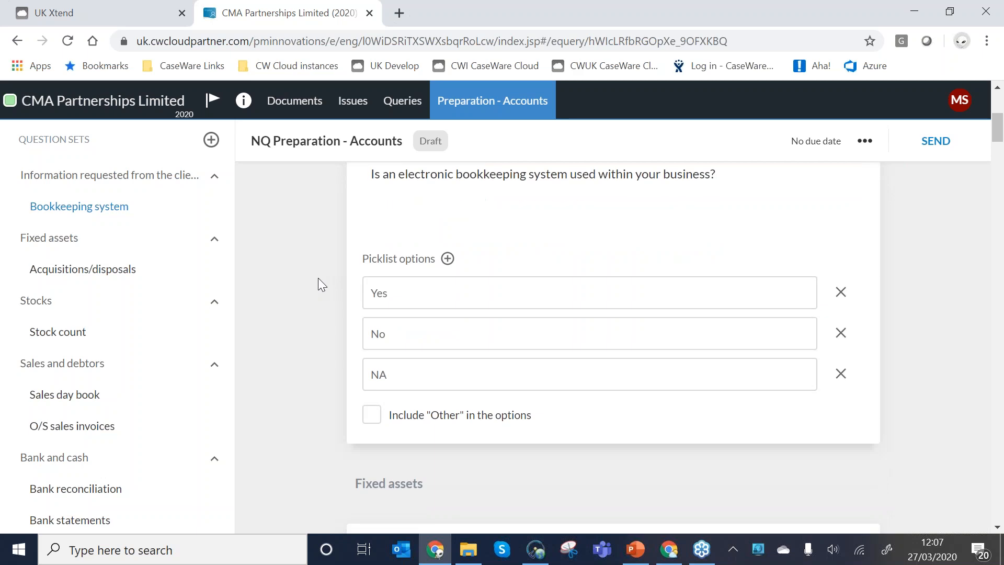
pyautogui.scroll(2, 318, 294)
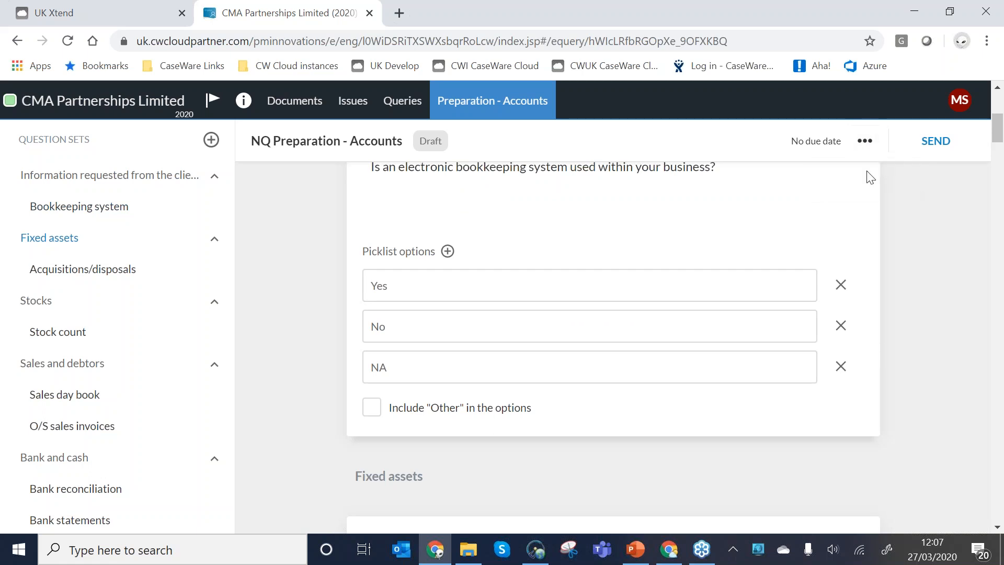
pyautogui.scroll(2, 928, 199)
pyautogui.click(903, 224)
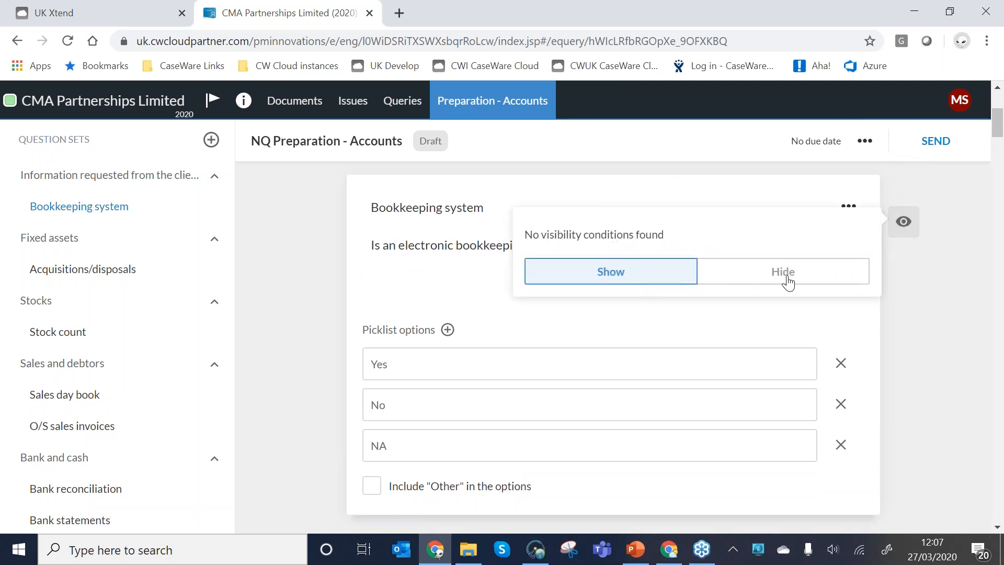
pyautogui.click(905, 225)
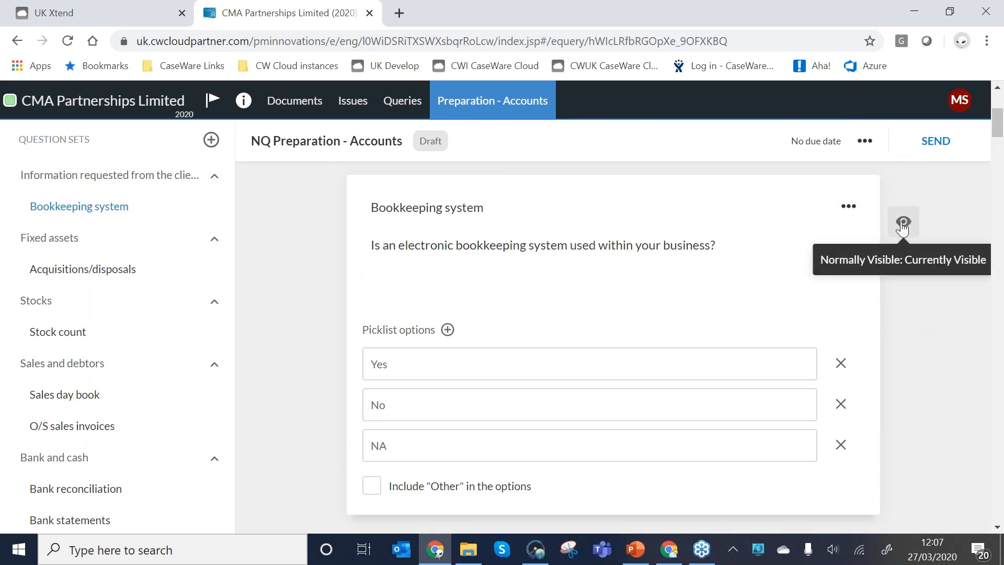
# Inspect the Bookkeeping system question's settings and its visibility condition editor, discarding both dialogs.
pyautogui.click(848, 210)
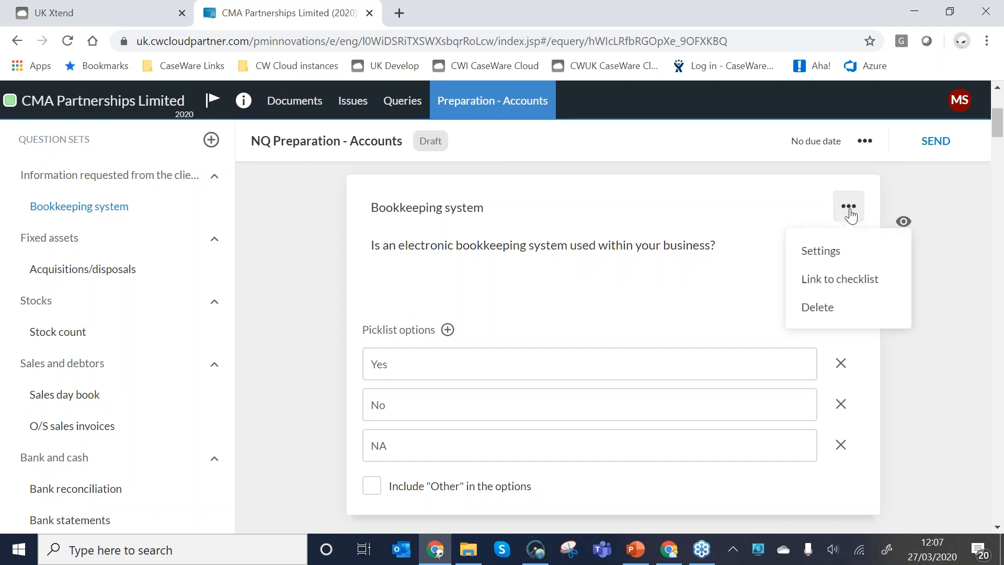
pyautogui.click(831, 255)
pyautogui.click(255, 397)
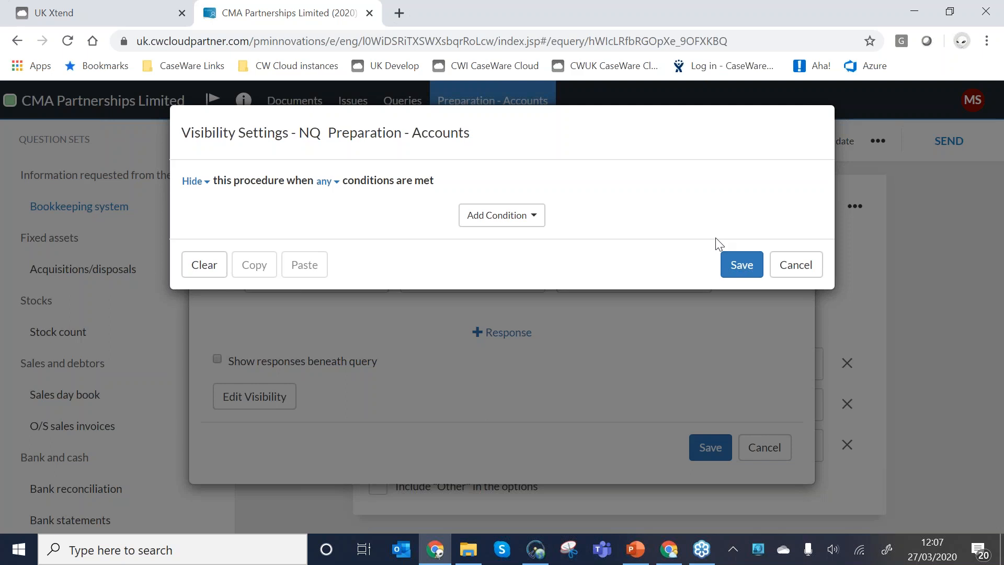
pyautogui.click(775, 263)
pyautogui.click(758, 456)
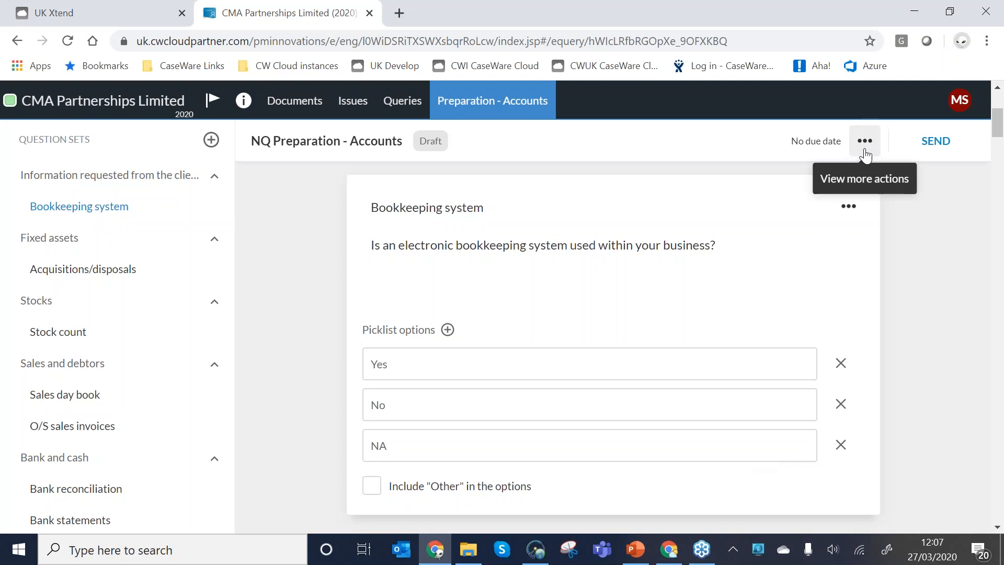
# Display all items in the query, including hidden ones, and examine the Trial balance question's visibility conditions.
pyautogui.click(865, 150)
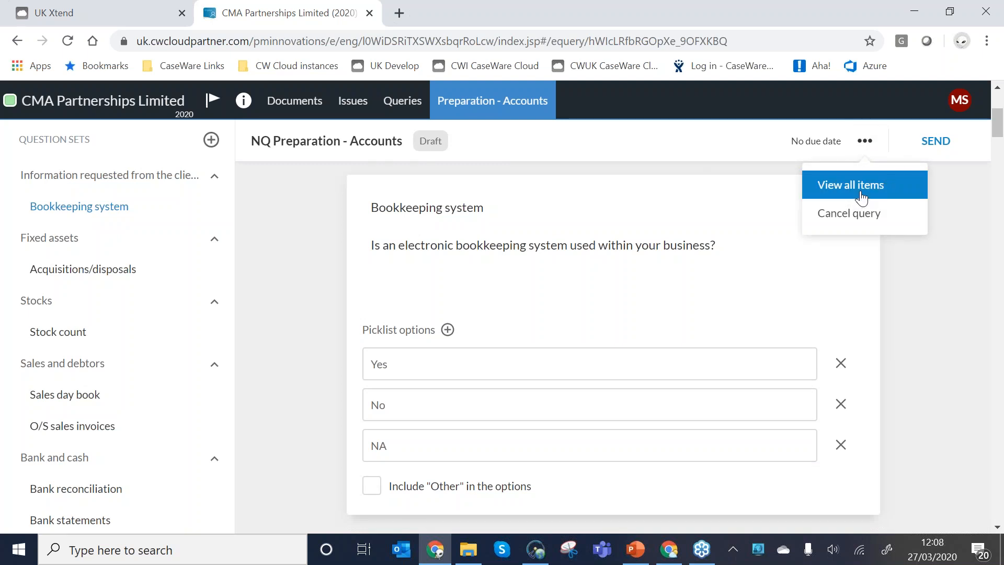
pyautogui.click(862, 198)
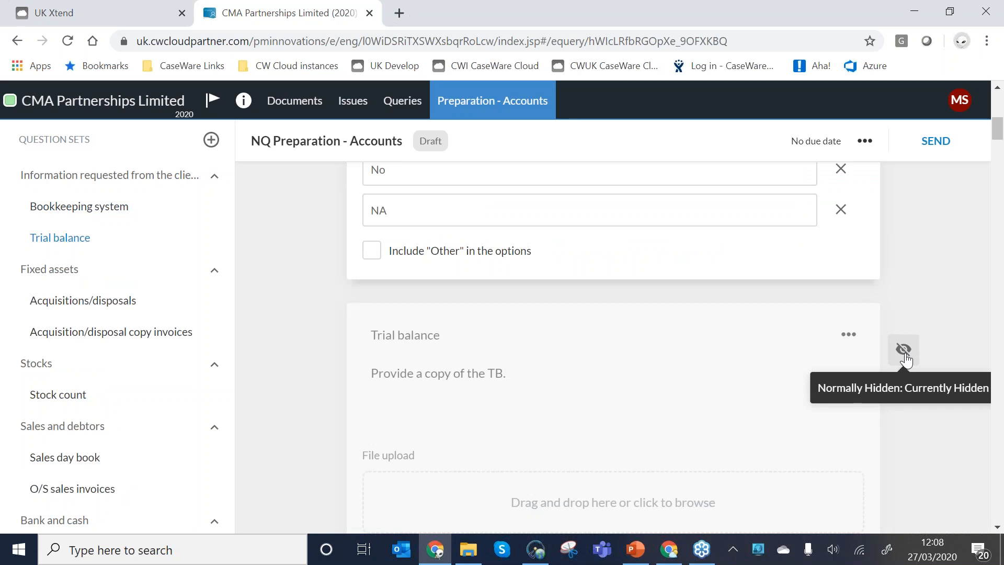
pyautogui.click(905, 355)
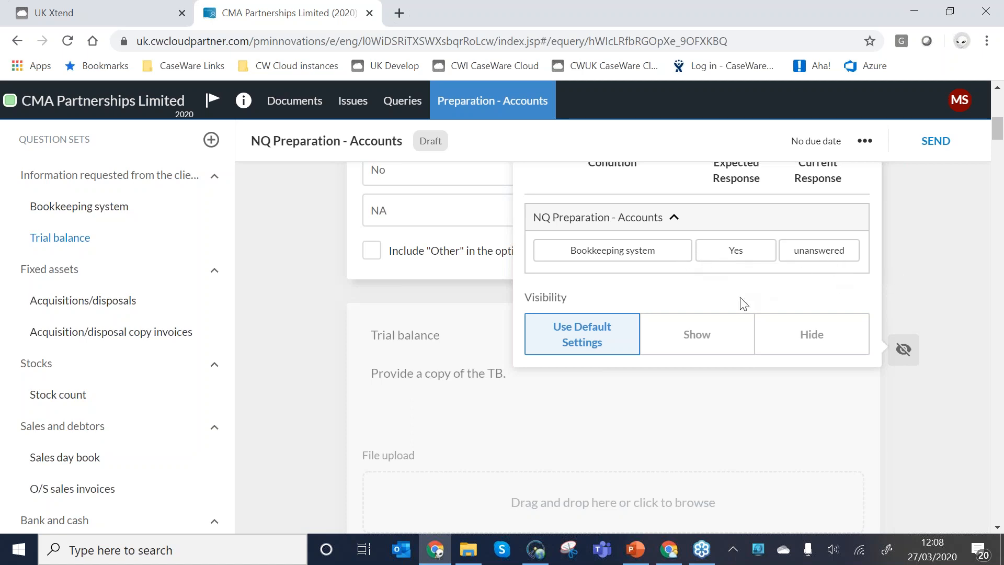
pyautogui.scroll(1, 743, 303)
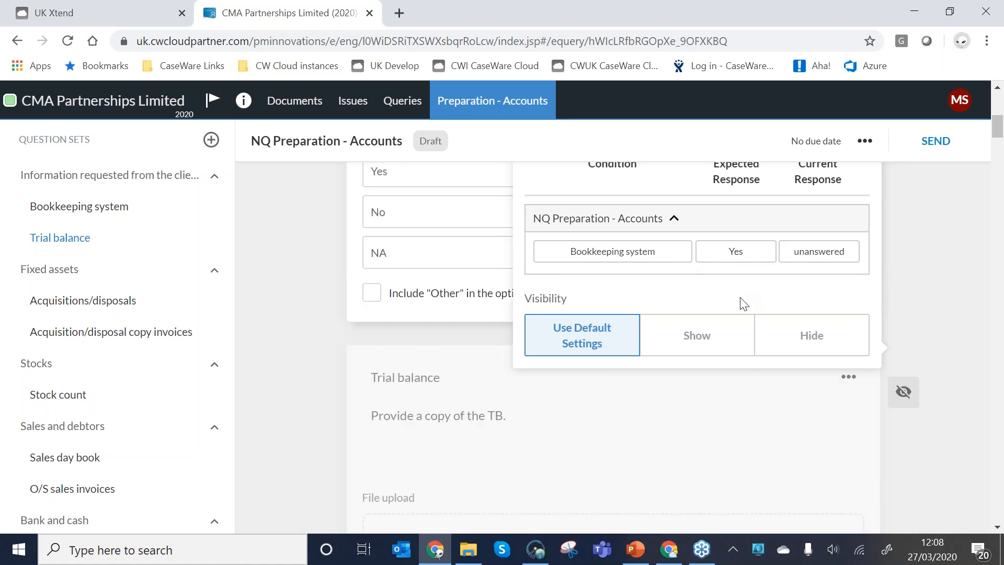
# Switch the query back to showing only visible items and view the Fixed assets questions.
pyautogui.click(860, 145)
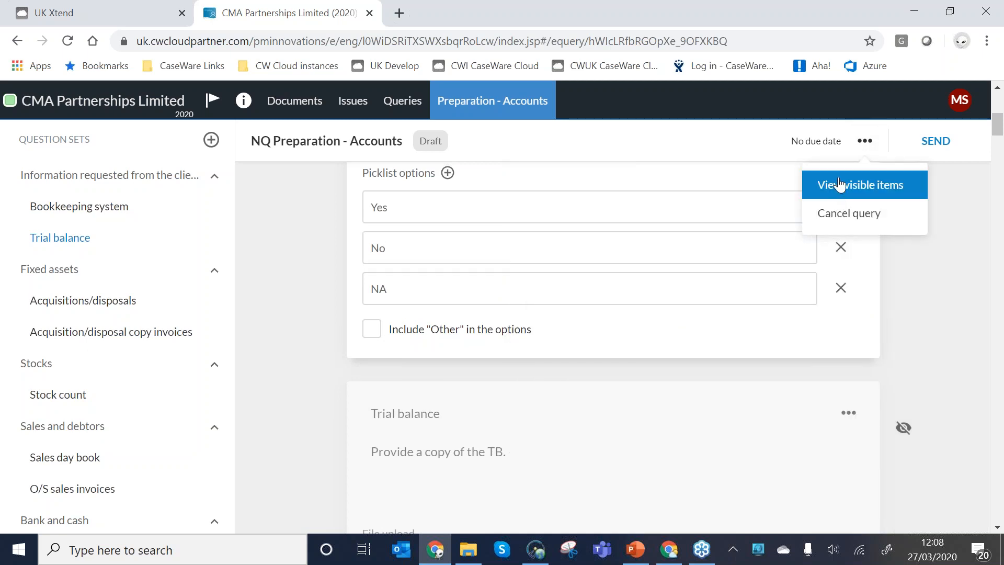
pyautogui.click(839, 184)
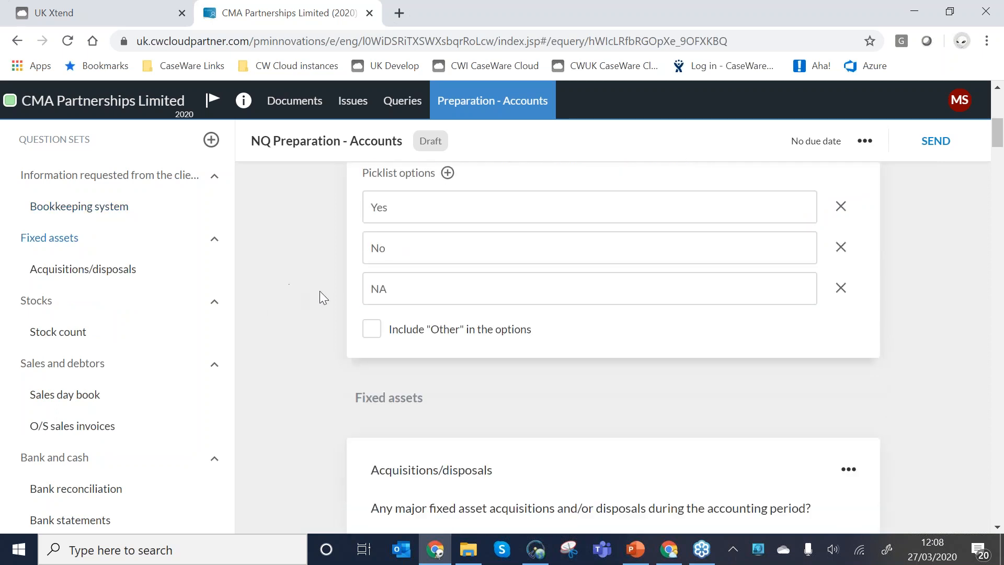
pyautogui.scroll(-2, 324, 297)
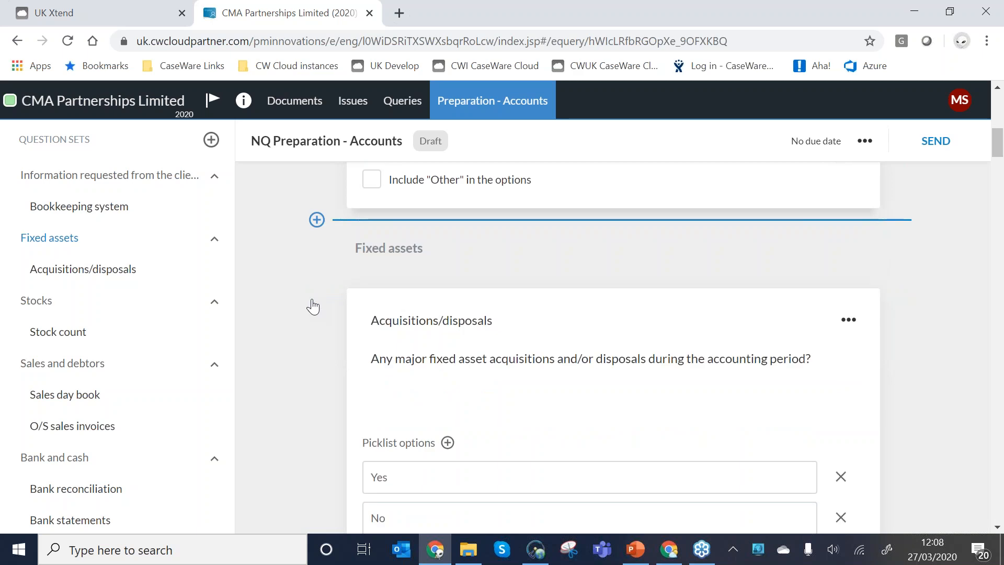
# Add a Text question below the Bookkeeping system question with the summary "Changes in bookkeeping system".
pyautogui.click(315, 293)
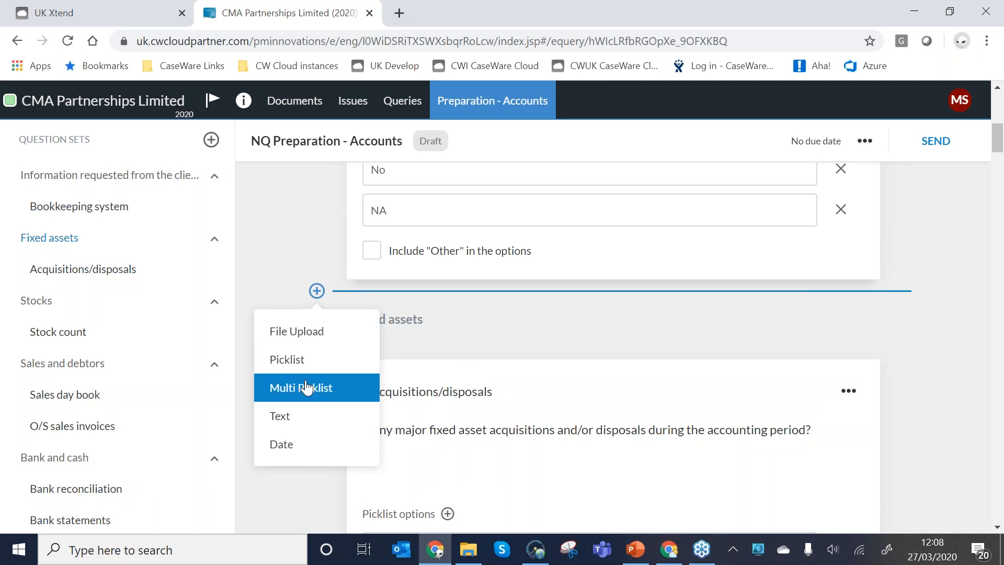
pyautogui.click(280, 417)
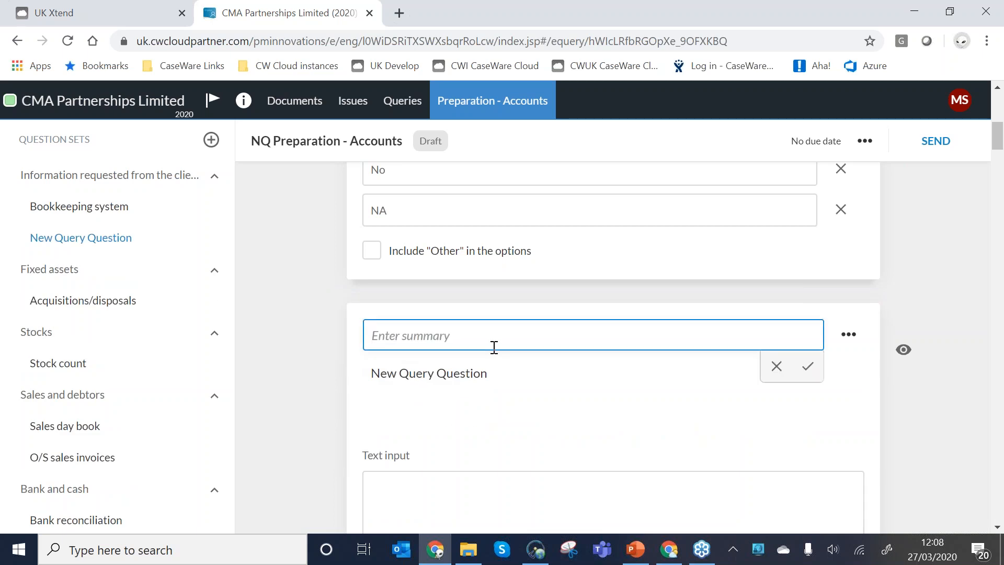
pyautogui.write('Changes in bookkeepin')
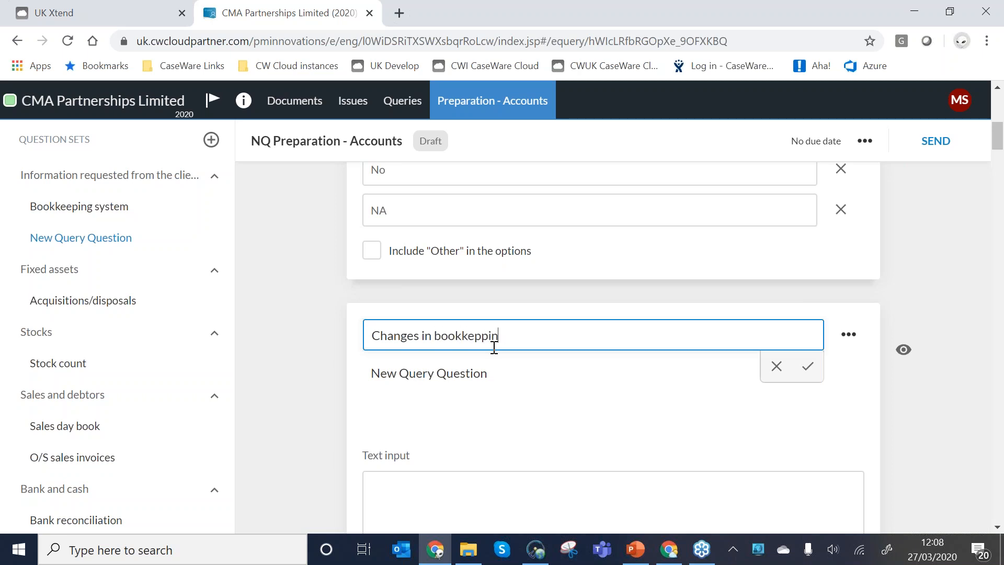
pyautogui.press('BackSpace')
pyautogui.press('BackSpace')
pyautogui.press('BackSpace')
pyautogui.press('BackSpace')
pyautogui.write('eping systemt')
pyautogui.press('BackSpace')
# Replace the new question's placeholder wording with "Describe changes made".
pyautogui.click(483, 375)
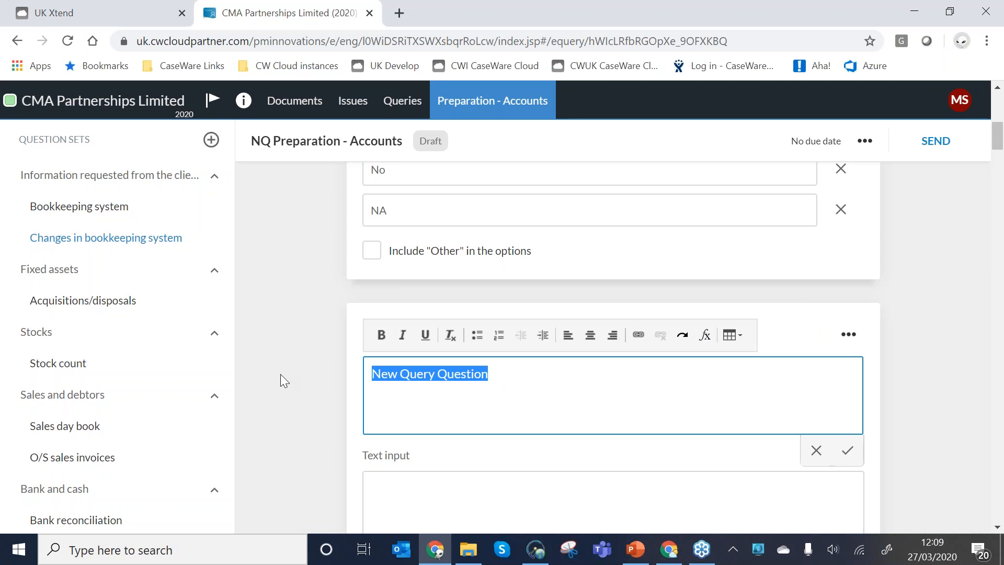
pyautogui.write('Described')
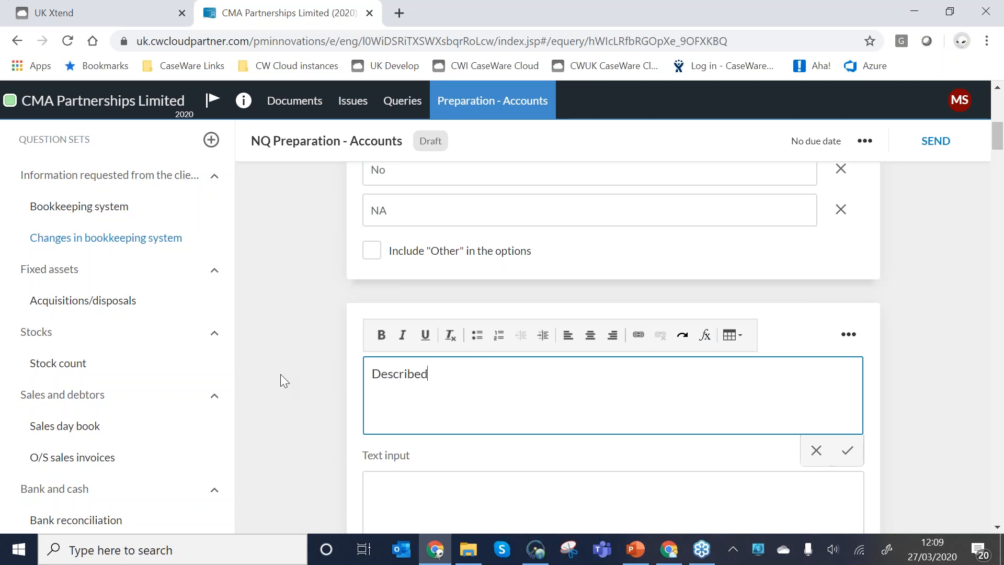
pyautogui.press('BackSpace')
pyautogui.write('changes made')
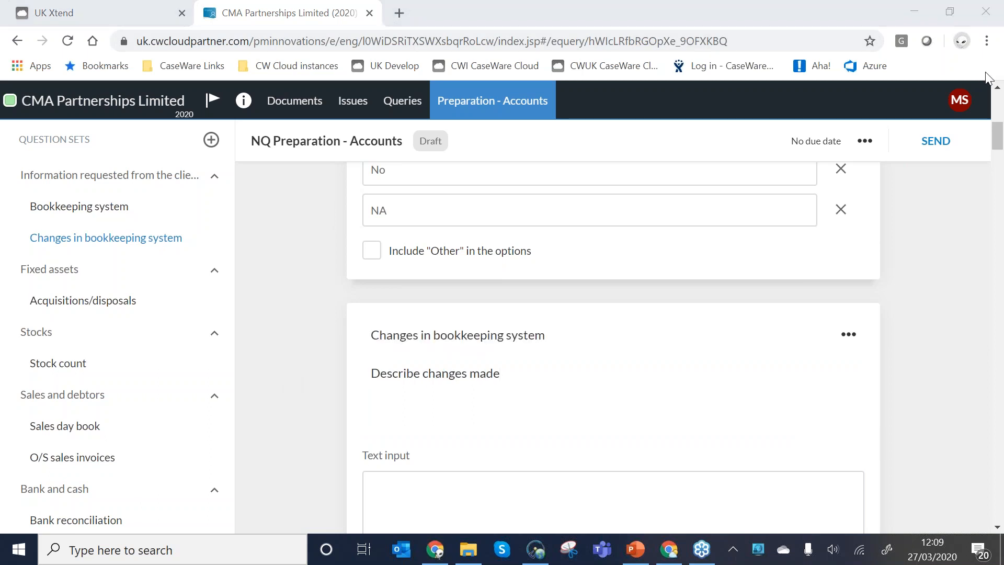
# Inspect the Changes in bookkeeping system question's settings and available response types, discarding the dialog.
pyautogui.scroll(-1, 469, 411)
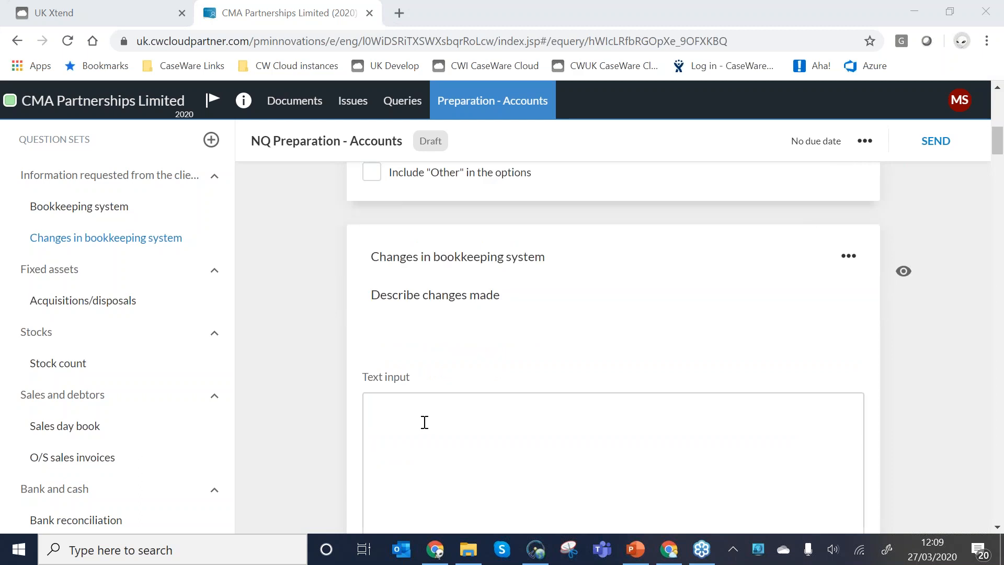
pyautogui.scroll(-2, 436, 317)
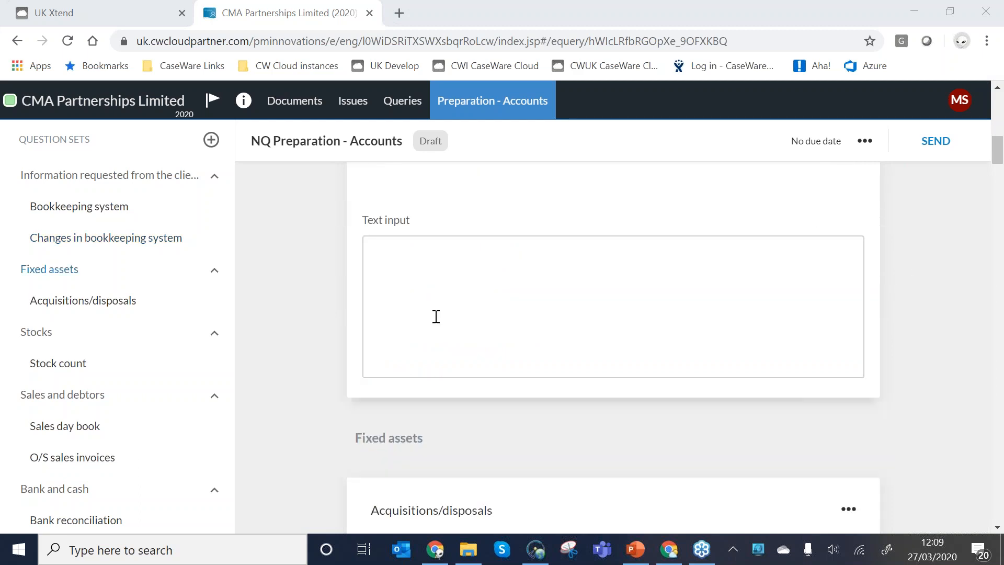
pyautogui.scroll(2, 436, 316)
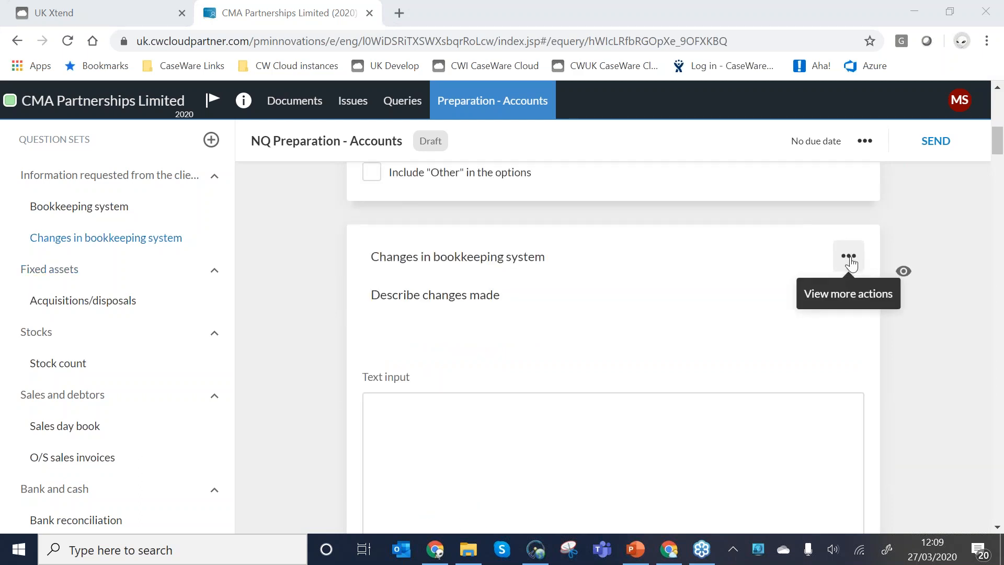
pyautogui.click(849, 260)
pyautogui.click(835, 302)
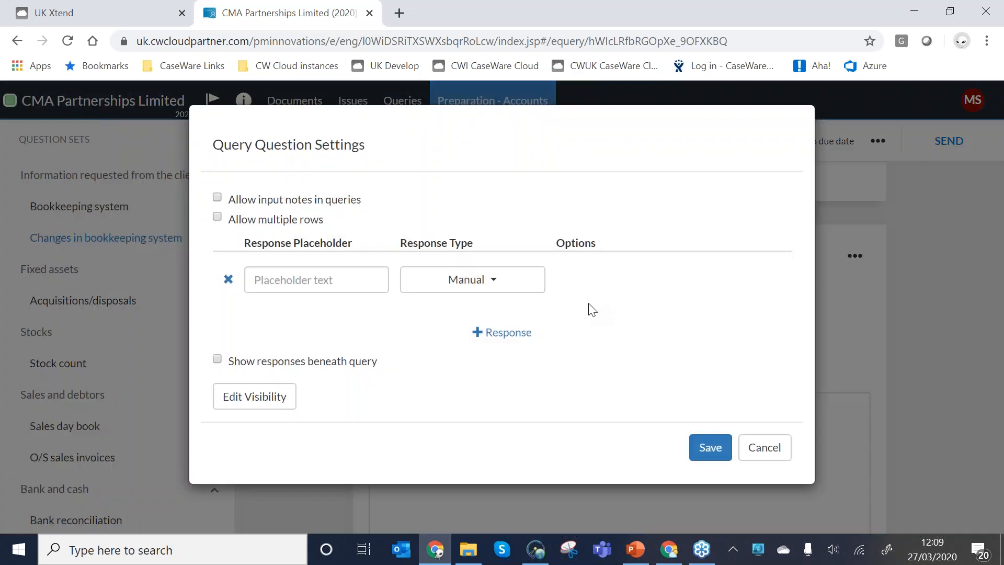
pyautogui.click(474, 283)
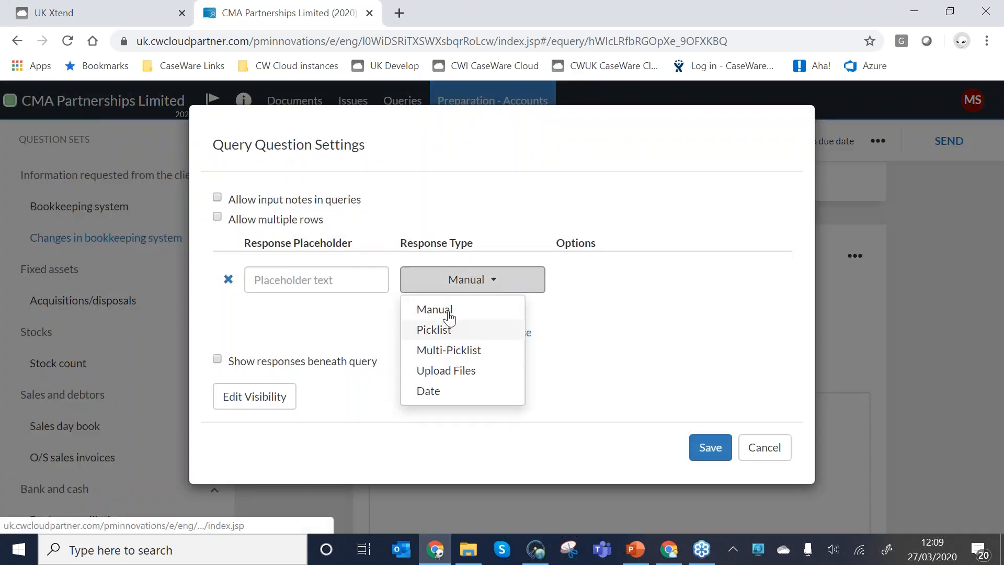
pyautogui.click(762, 452)
pyautogui.click(763, 448)
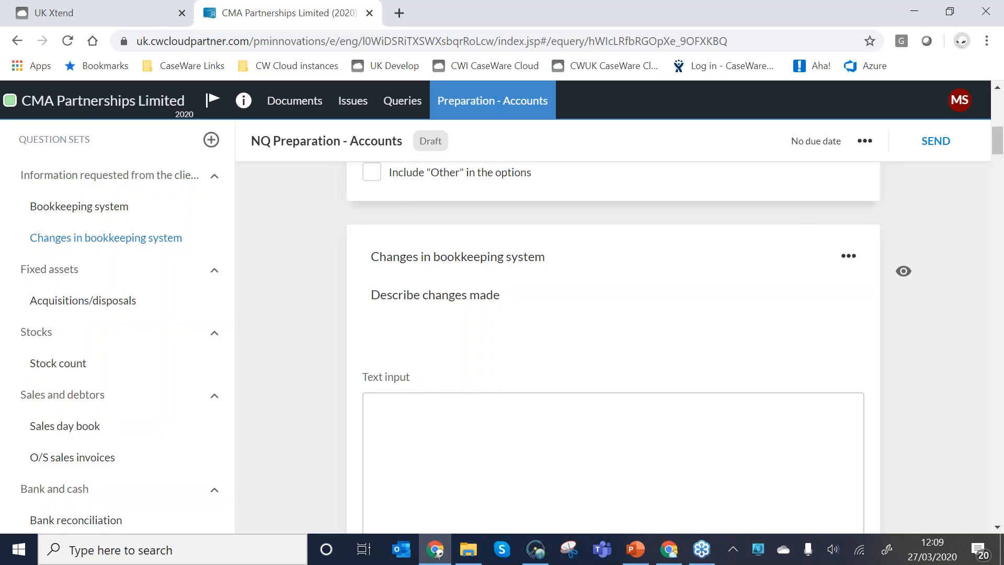
# Browse the question sets, viewing the Purchases and creditors set and the Bank statements question.
pyautogui.moveTo(344, 224)
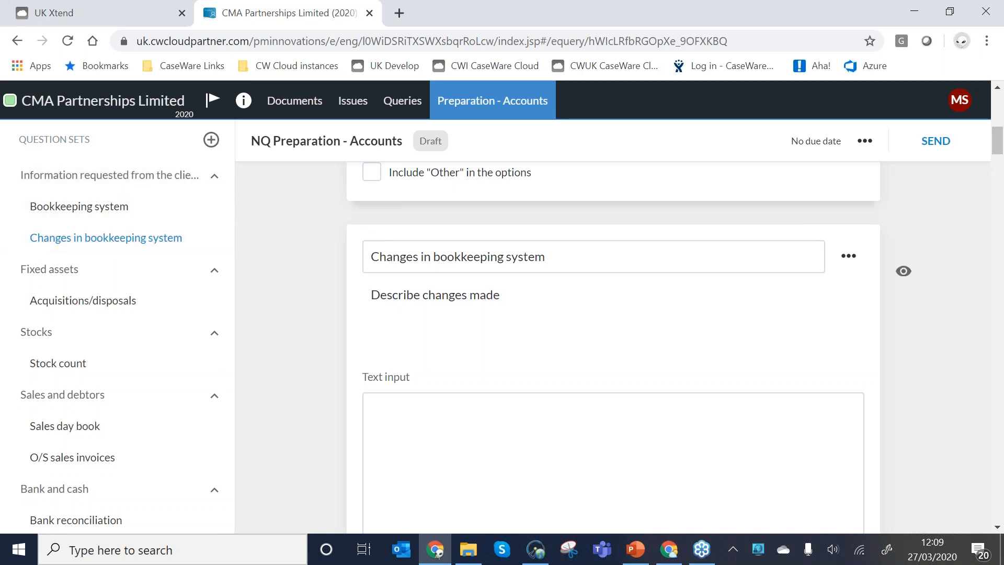
pyautogui.scroll(6, 398, 252)
pyautogui.scroll(5, 398, 252)
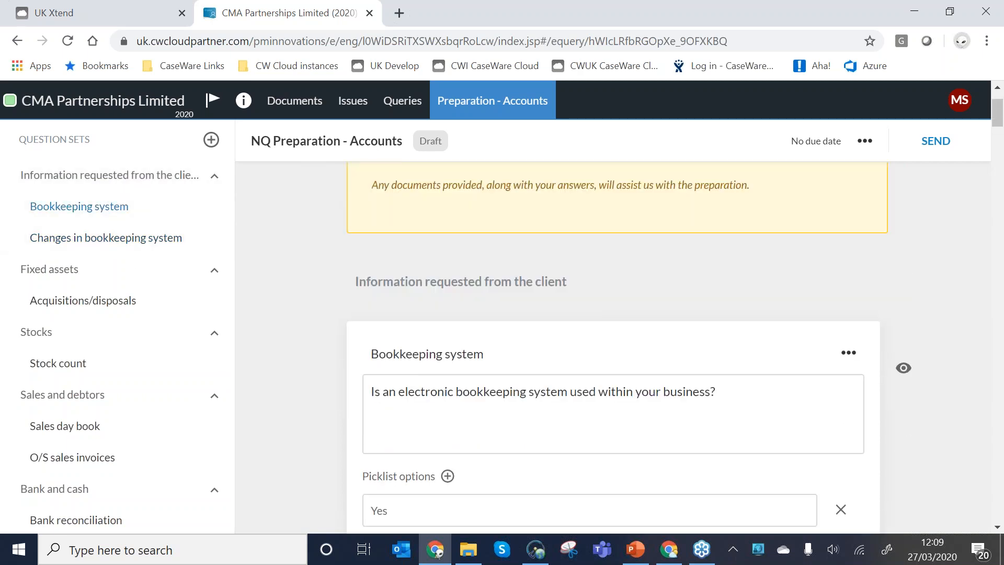
pyautogui.scroll(-4, 69, 387)
pyautogui.click(69, 381)
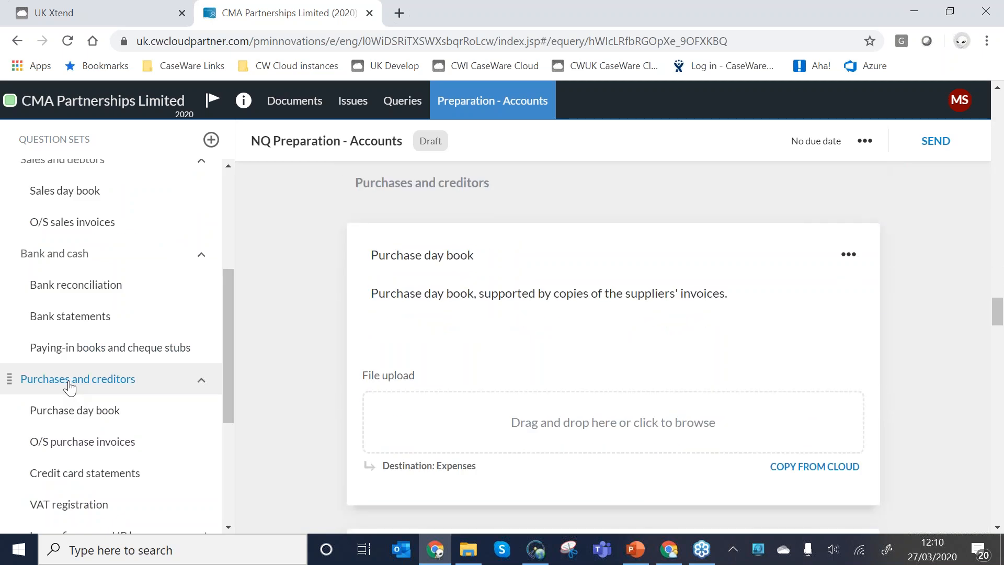
pyautogui.click(68, 318)
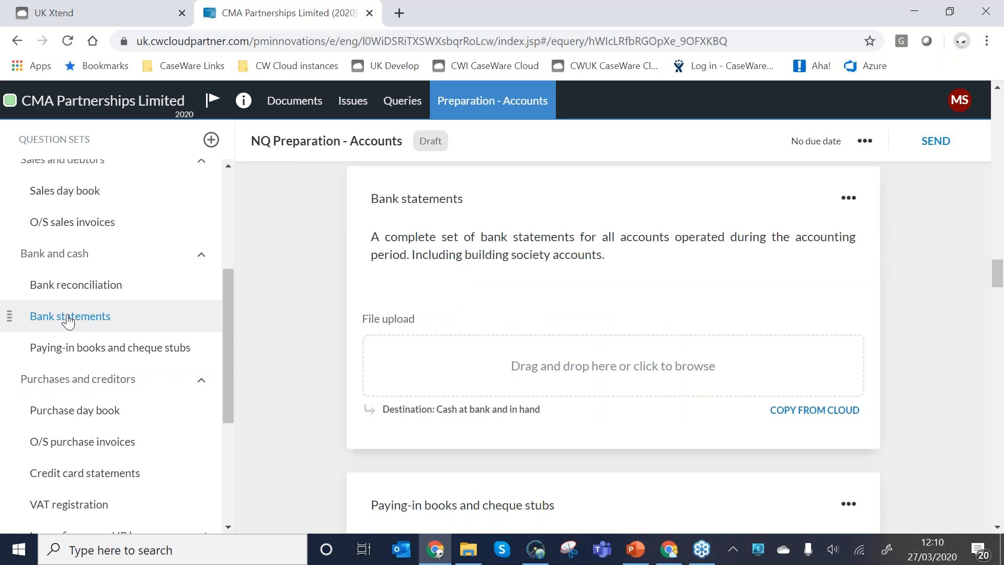
pyautogui.scroll(5, 63, 304)
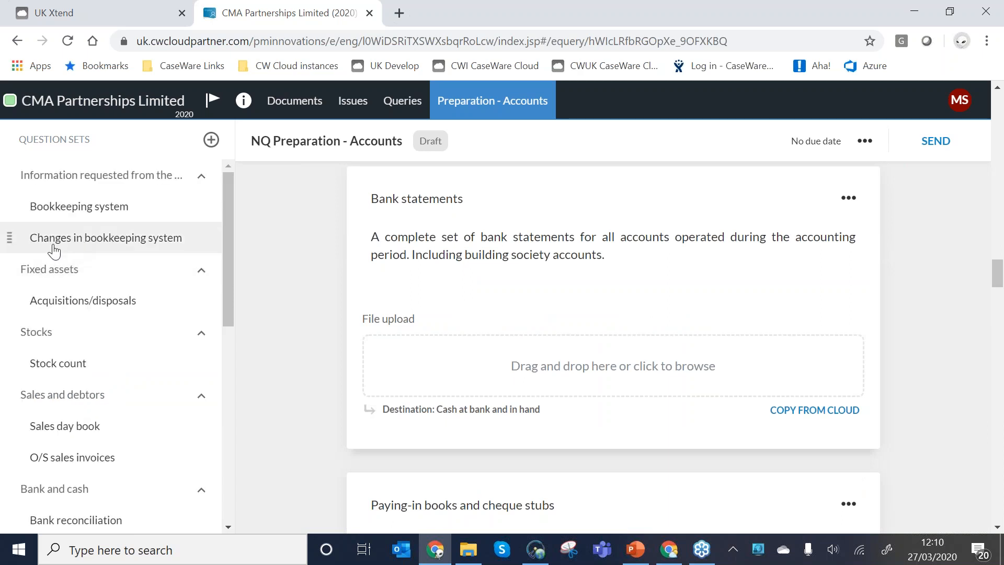
# Move the Changes in bookkeeping system question into the Stocks set, below Stock count, and review its placement.
pyautogui.click(120, 239)
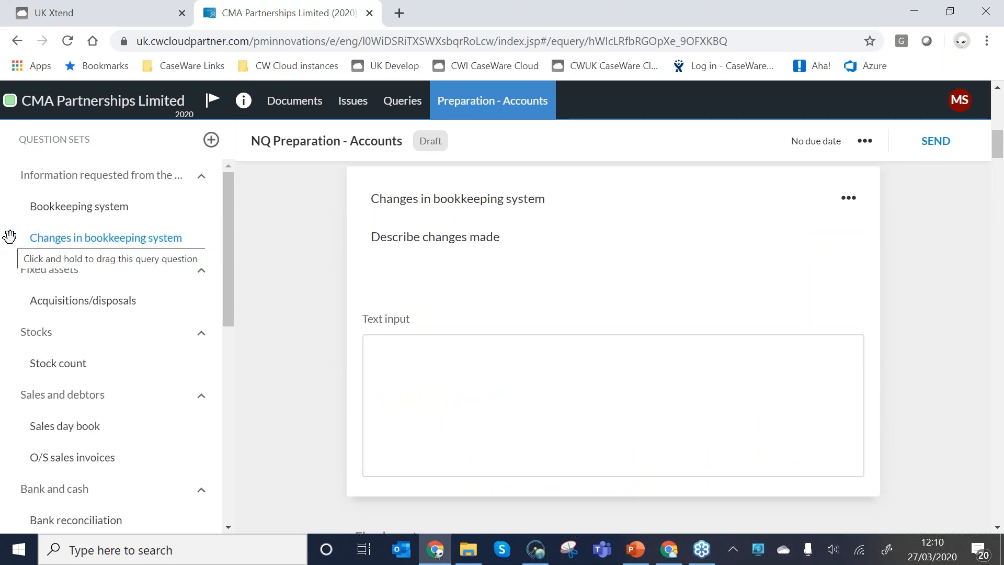
pyautogui.moveTo(10, 236); pyautogui.dragTo(57, 329)
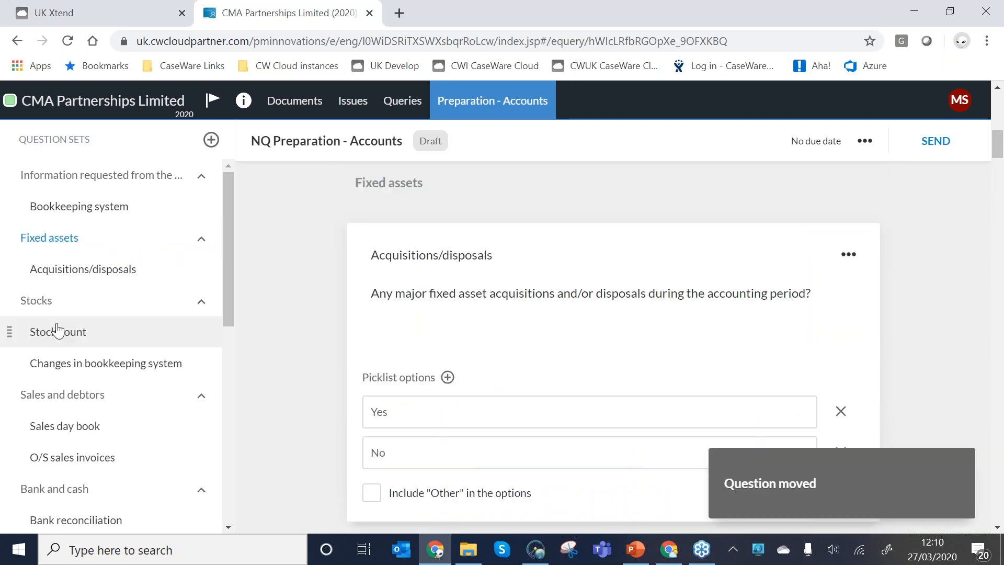
pyautogui.click(58, 331)
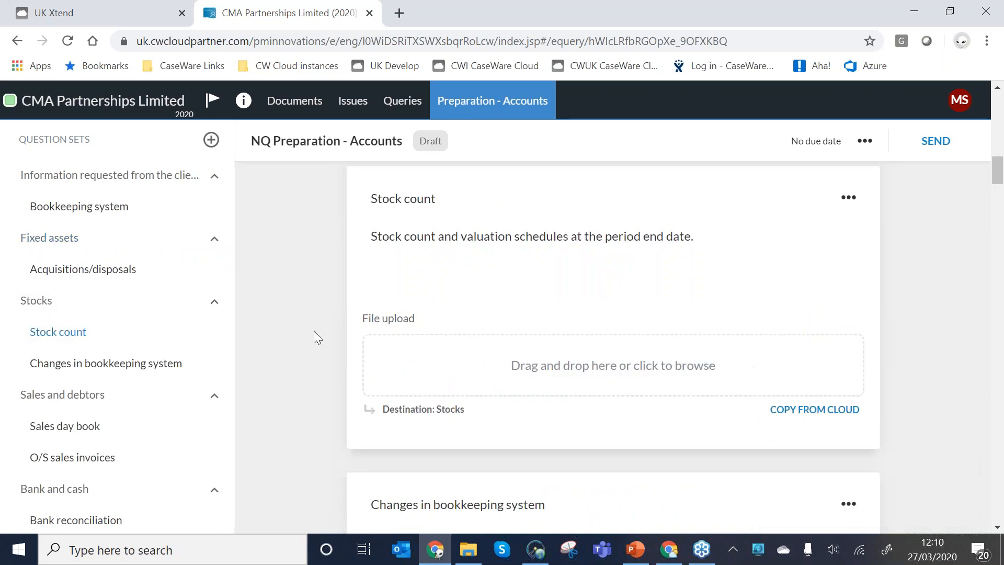
pyautogui.scroll(-5, 399, 304)
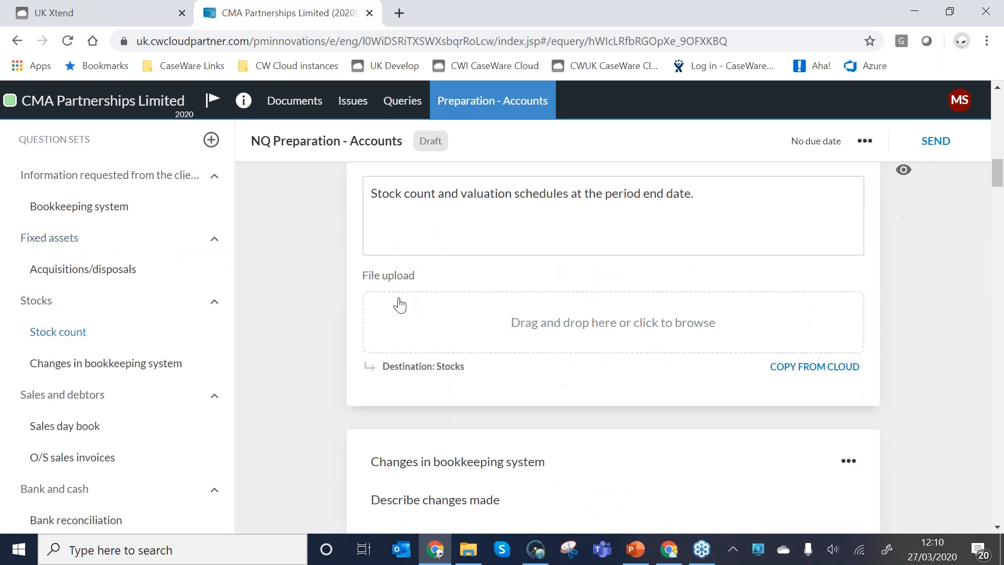
pyautogui.scroll(-1, 416, 331)
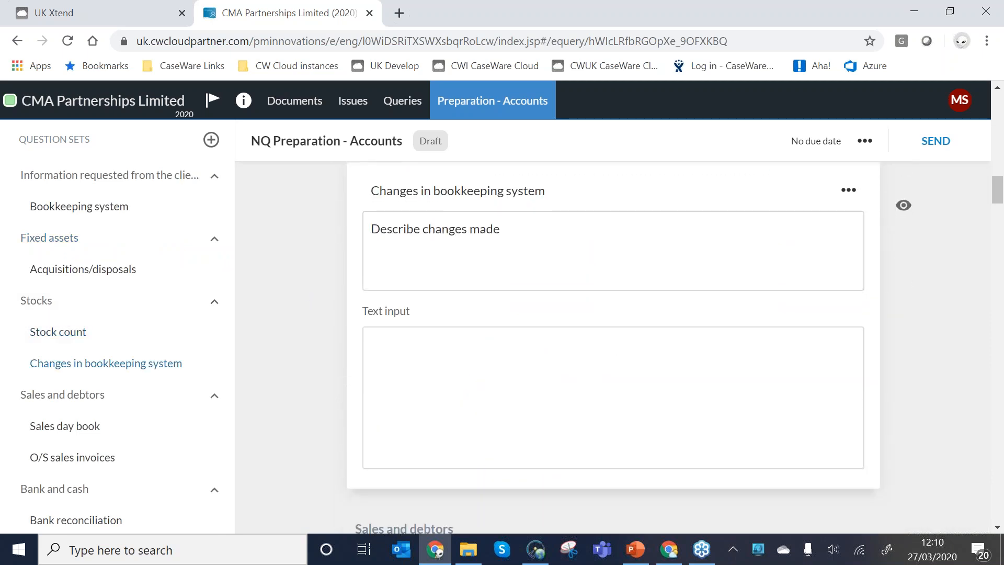
# Return the Changes in bookkeeping system question to the first question set, directly below Bookkeeping system.
pyautogui.moveTo(9, 363); pyautogui.dragTo(26, 215)
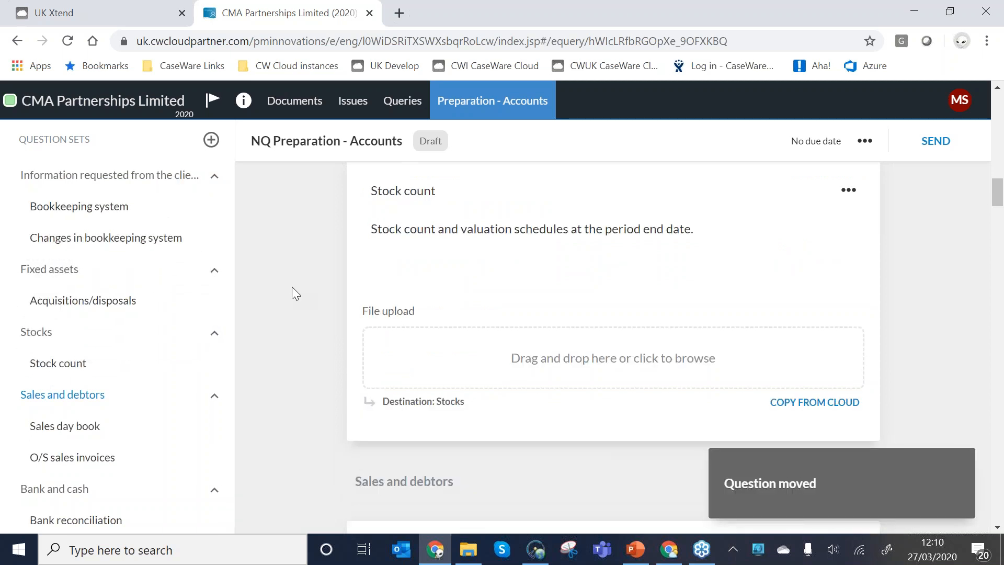
pyautogui.scroll(6, 292, 287)
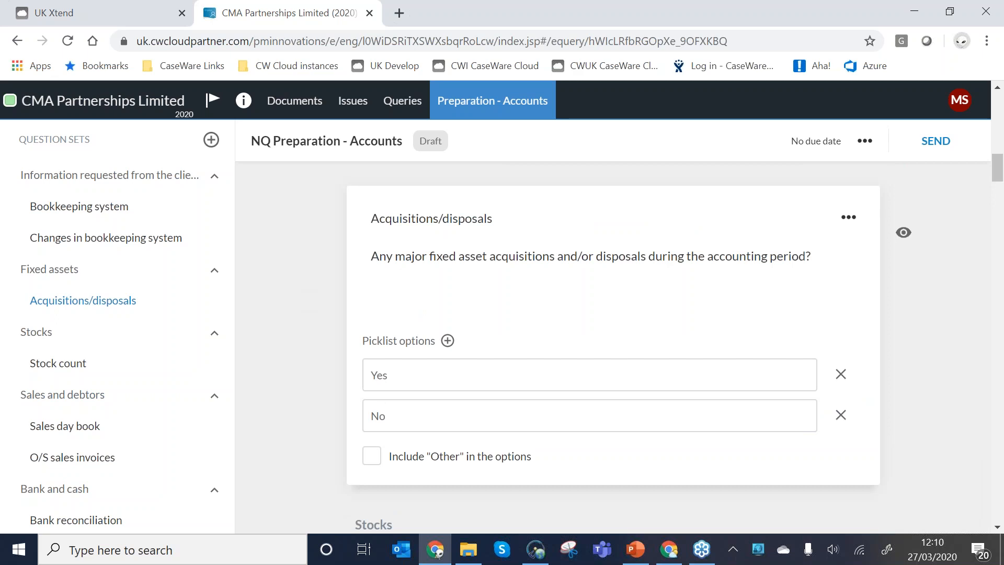
pyautogui.scroll(8, 401, 374)
# Check the available question types and the Changes in bookkeeping system question's Link to Checklist options including hidden documents, discarding the dialog.
pyautogui.click(316, 299)
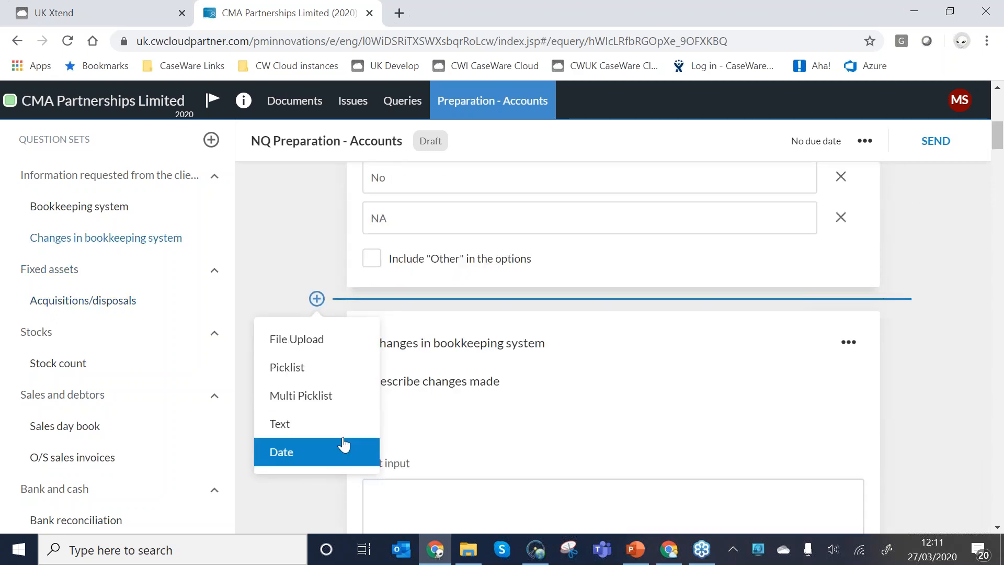
pyautogui.scroll(-3, 343, 444)
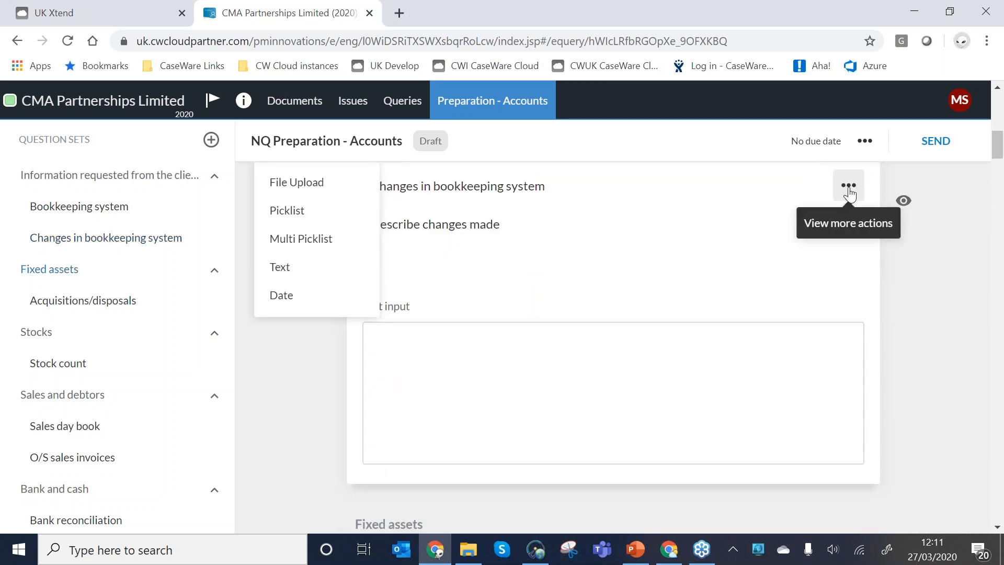
pyautogui.click(848, 187)
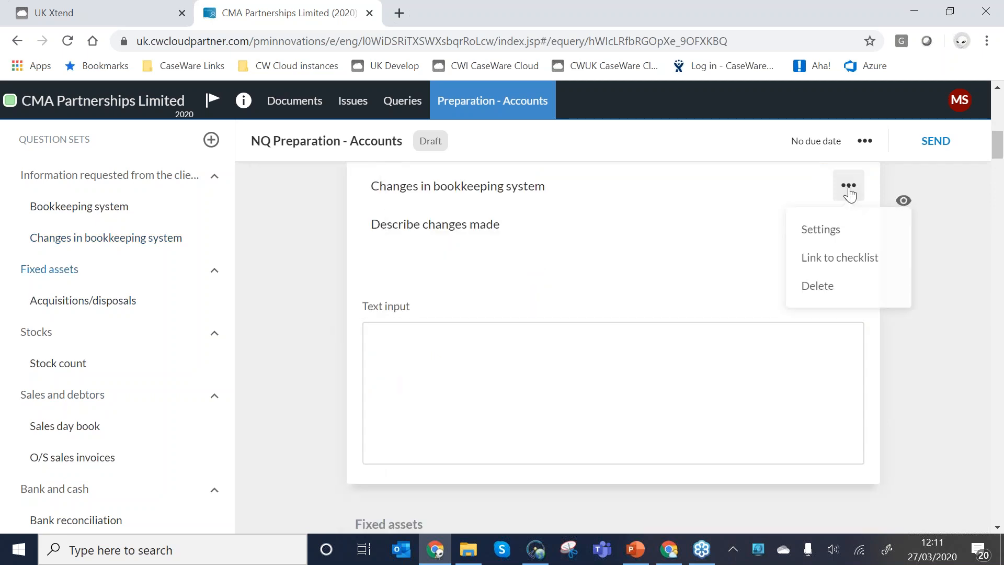
pyautogui.click(827, 259)
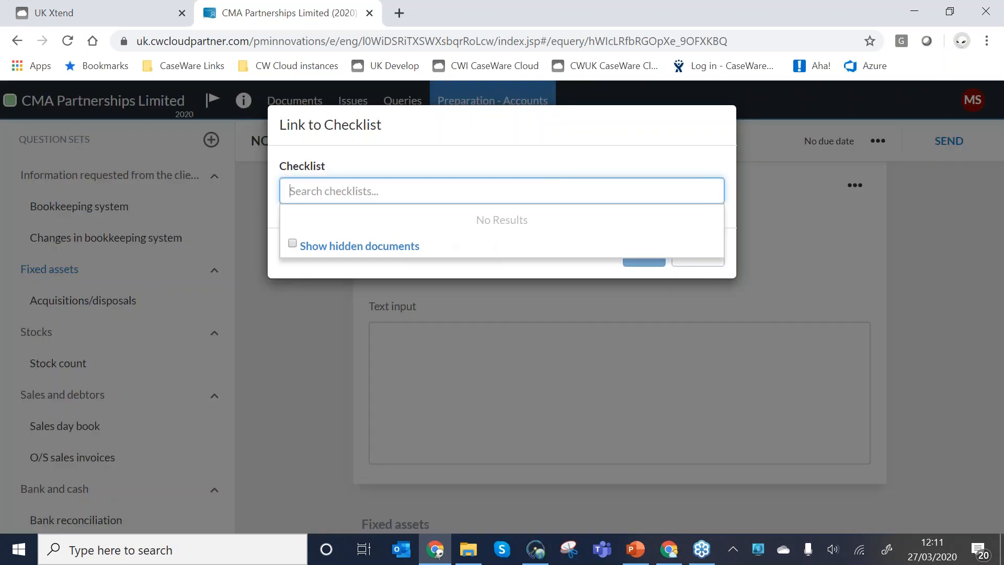
pyautogui.click(291, 244)
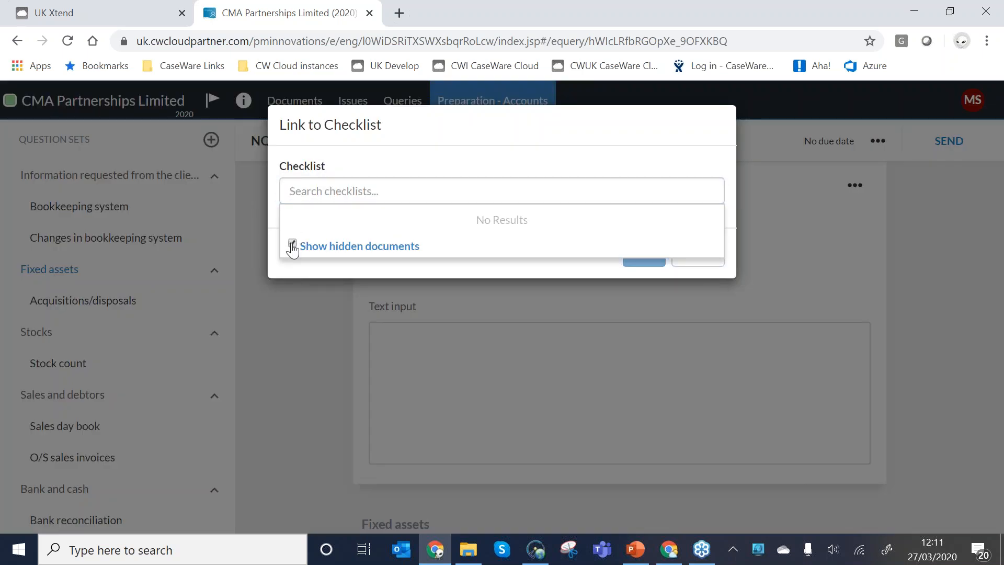
pyautogui.click(510, 275)
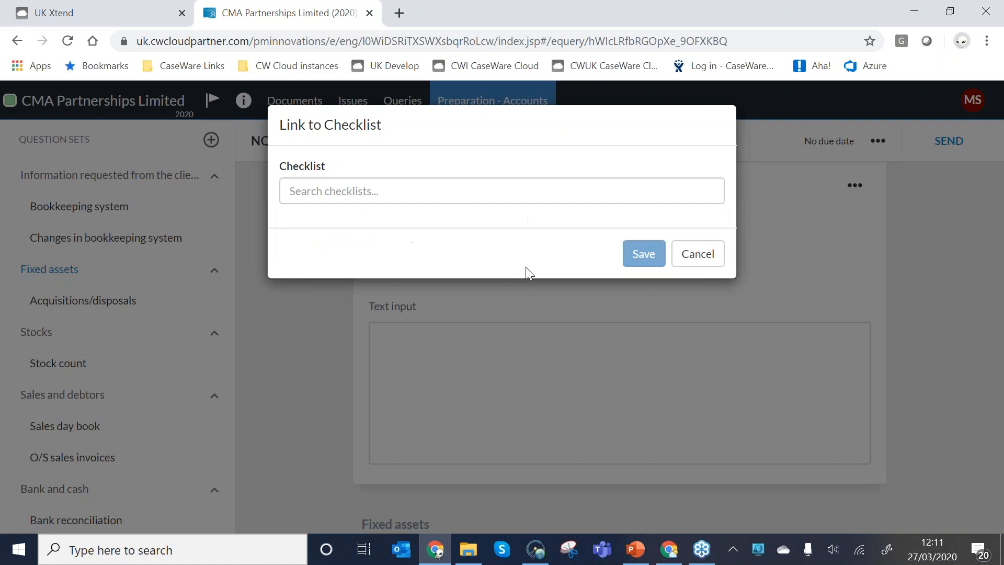
pyautogui.click(699, 255)
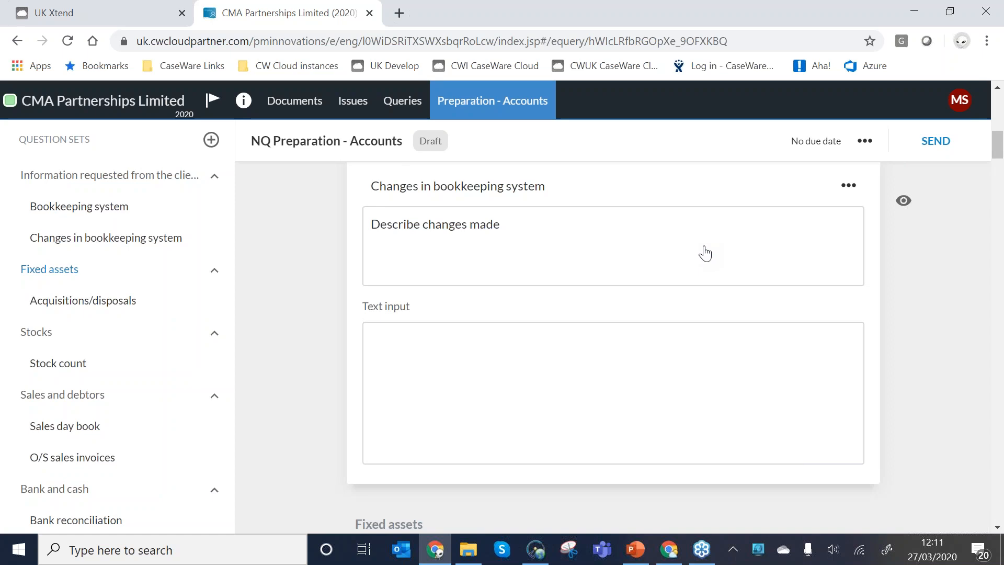
# Add a picklist question above Changes in bookkeeping system, with two people's first names and "An Other" as its options.
pyautogui.scroll(3, 706, 257)
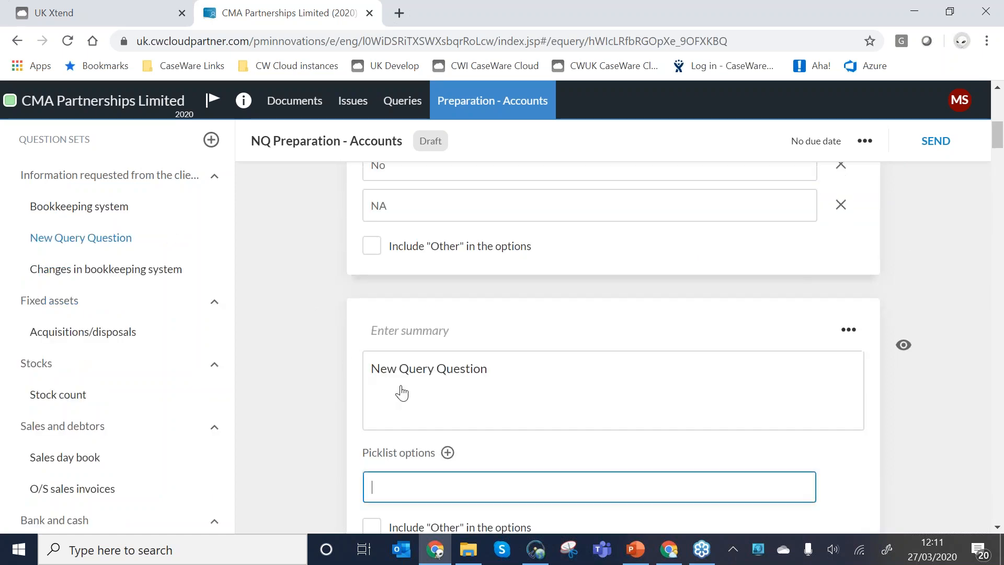
pyautogui.scroll(-3, 411, 404)
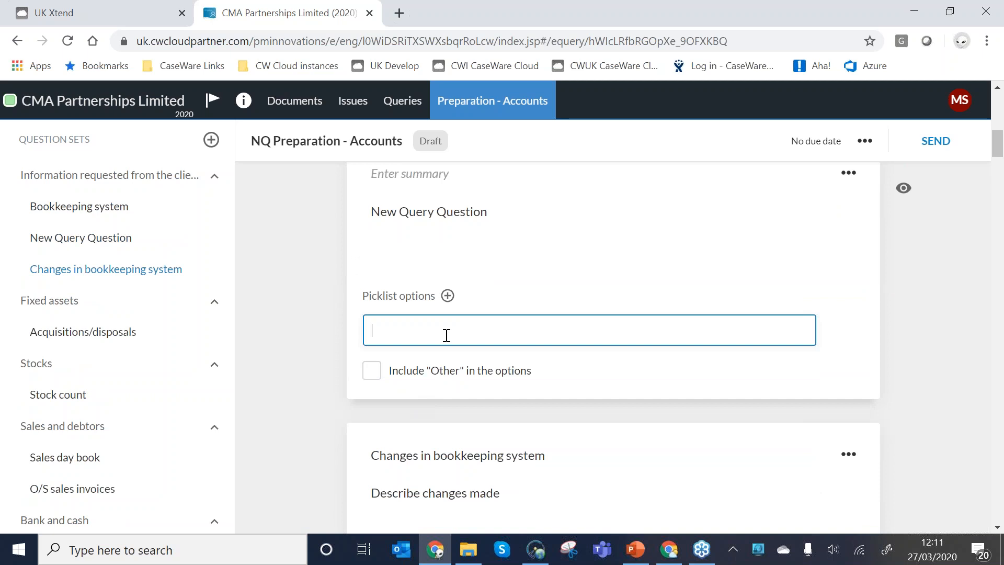
pyautogui.write('Matt')
pyautogui.click(423, 379)
pyautogui.write('Georgie')
pyautogui.press('Tab')
pyautogui.write('An Other')
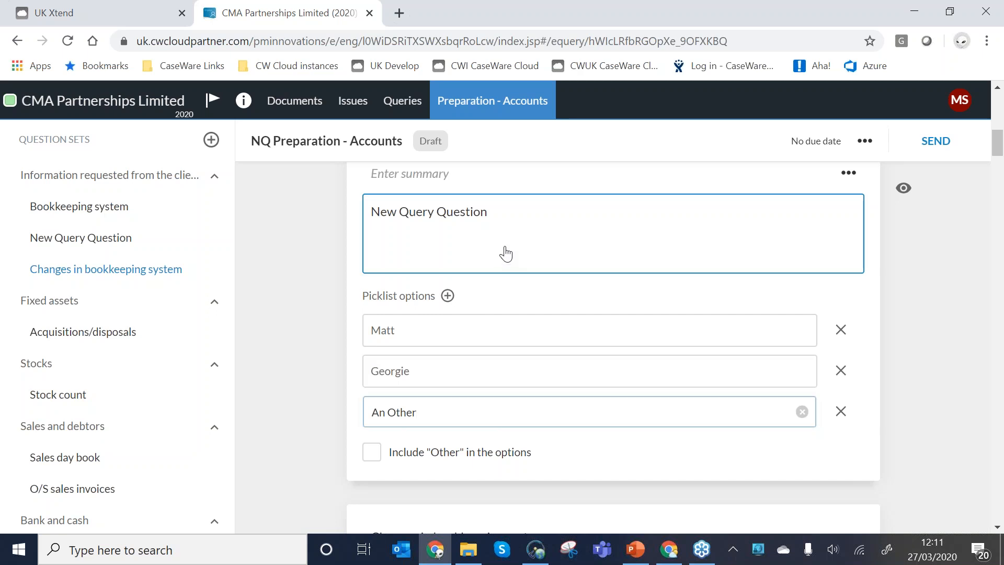
# Replace the new picklist question's default text with "Please respond".
pyautogui.click(504, 219)
pyautogui.tripleClick(484, 212)
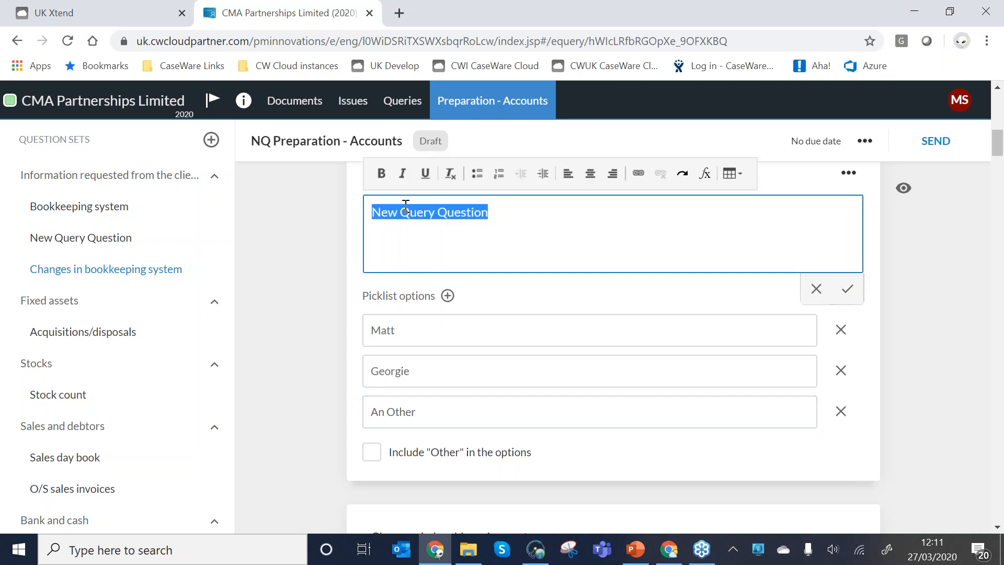
pyautogui.write('Please')
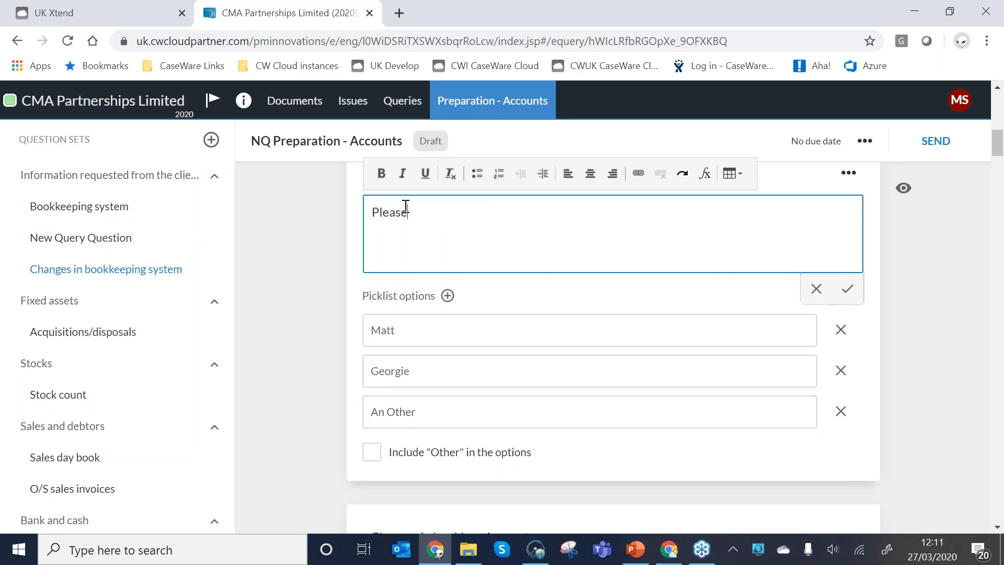
pyautogui.write(' respond')
pyautogui.click(316, 194)
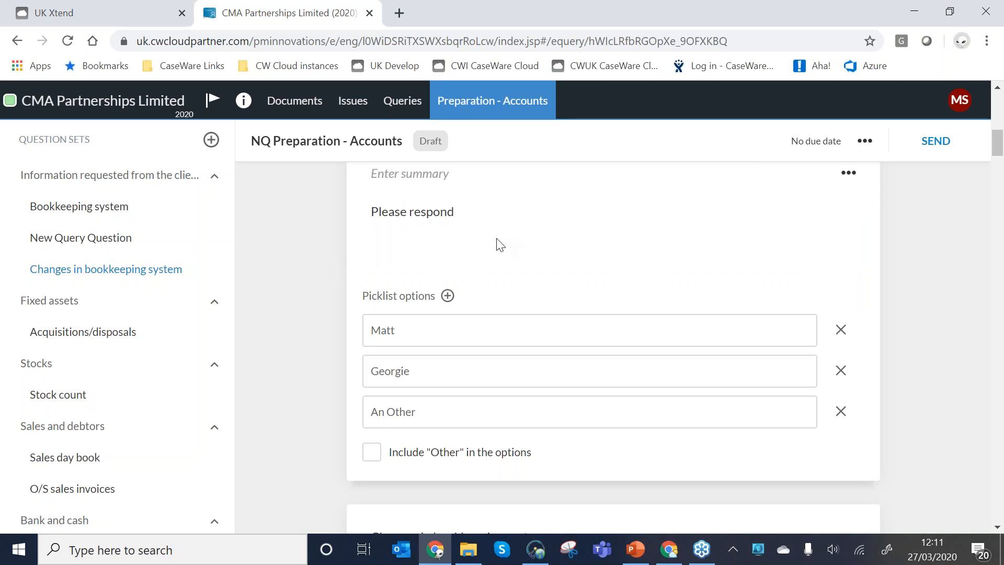
pyautogui.click(848, 174)
pyautogui.click(831, 246)
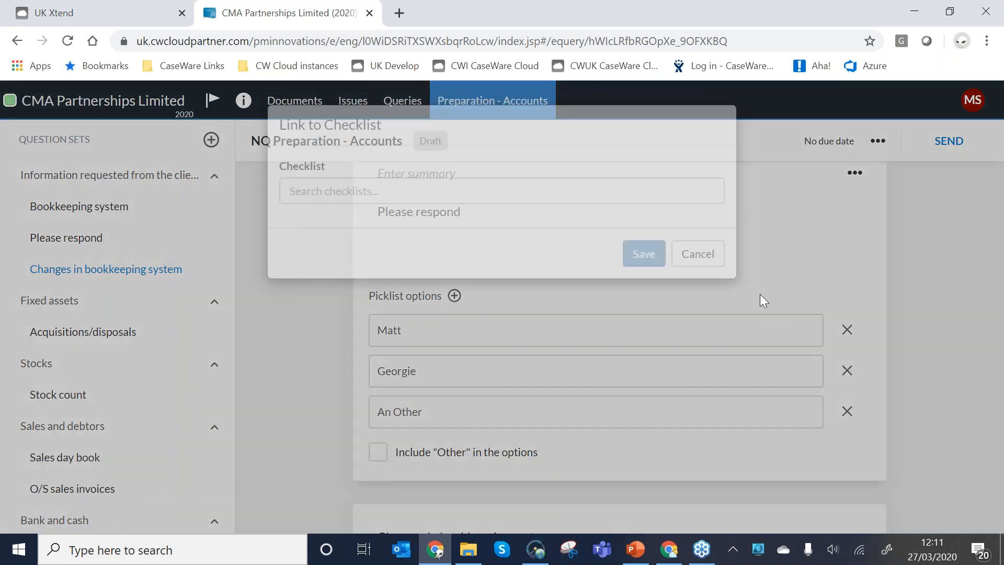
pyautogui.click(699, 254)
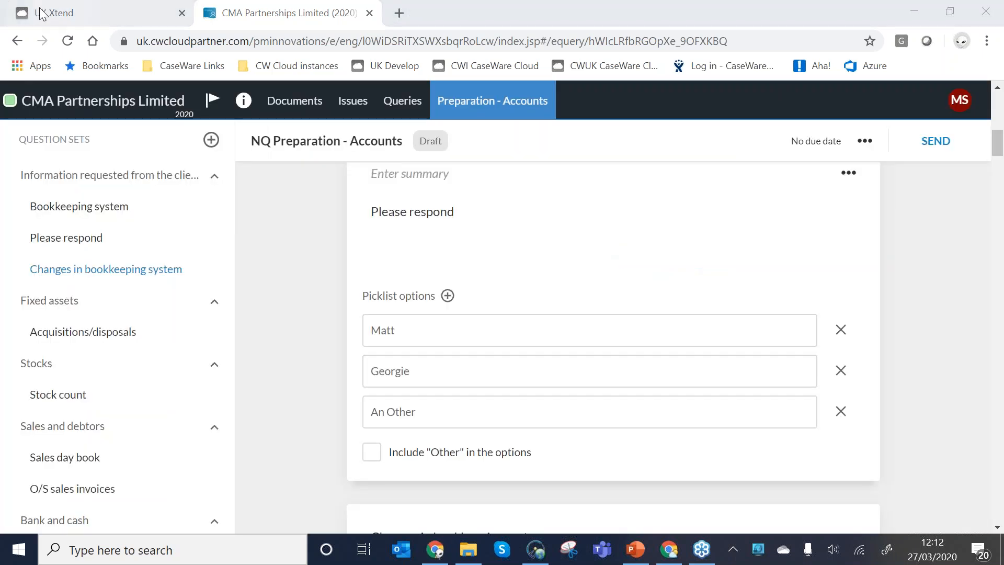
# Add an Upload Files response to the Please respond question and save its settings.
pyautogui.click(67, 41)
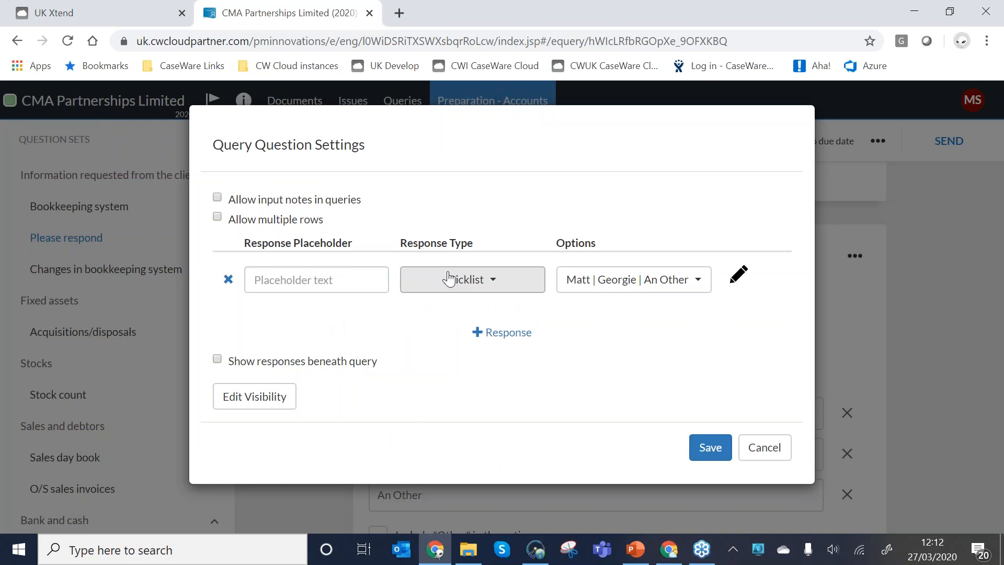
pyautogui.click(426, 280)
pyautogui.click(439, 370)
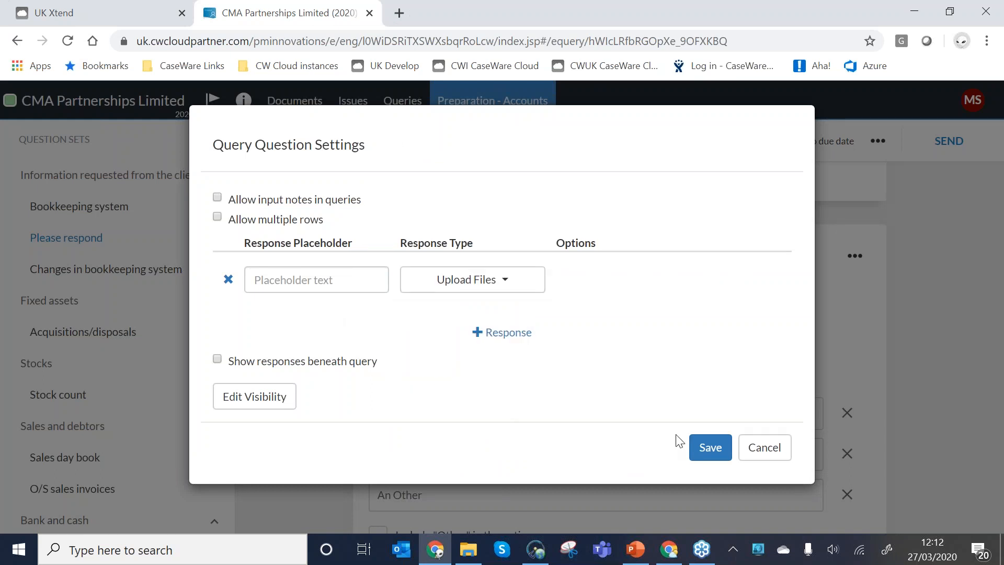
pyautogui.click(710, 448)
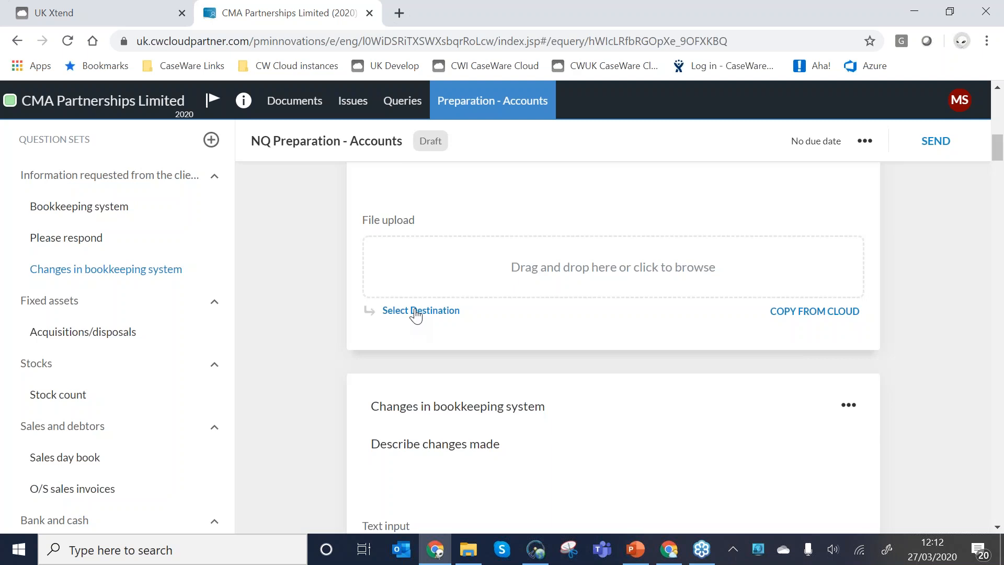
# Set the file upload's destination to the Sales folder, with identifier "TO" and name "Turnover analyaia".
pyautogui.click(418, 310)
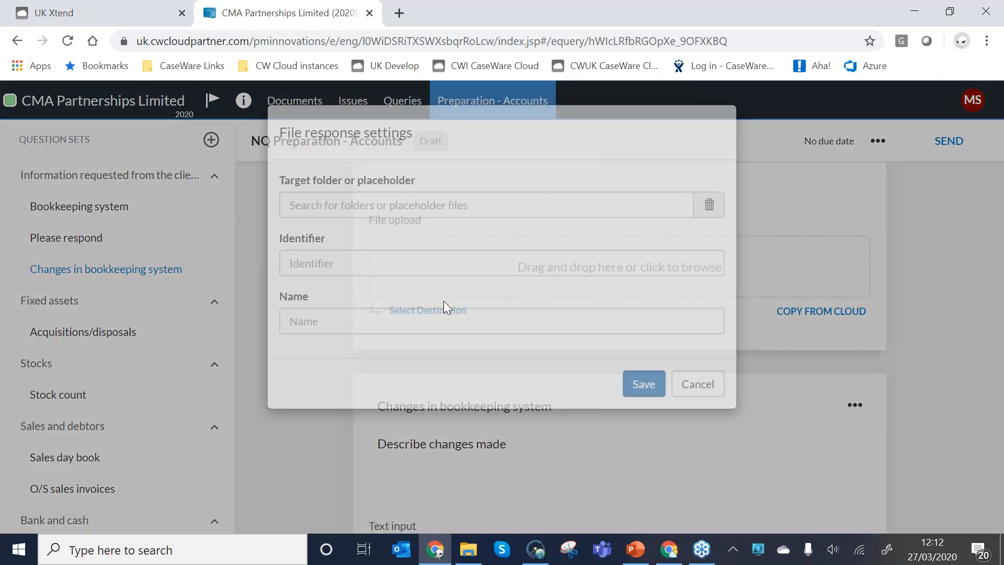
pyautogui.click(376, 202)
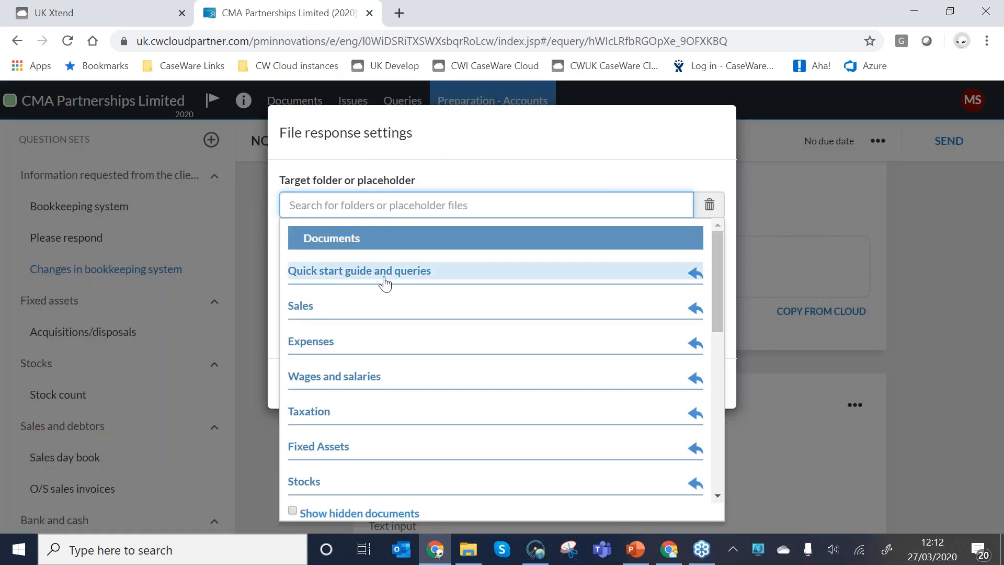
pyautogui.click(319, 309)
pyautogui.click(358, 265)
pyautogui.write('TO')
pyautogui.press('Tab')
pyautogui.write('Turnover analyaia')
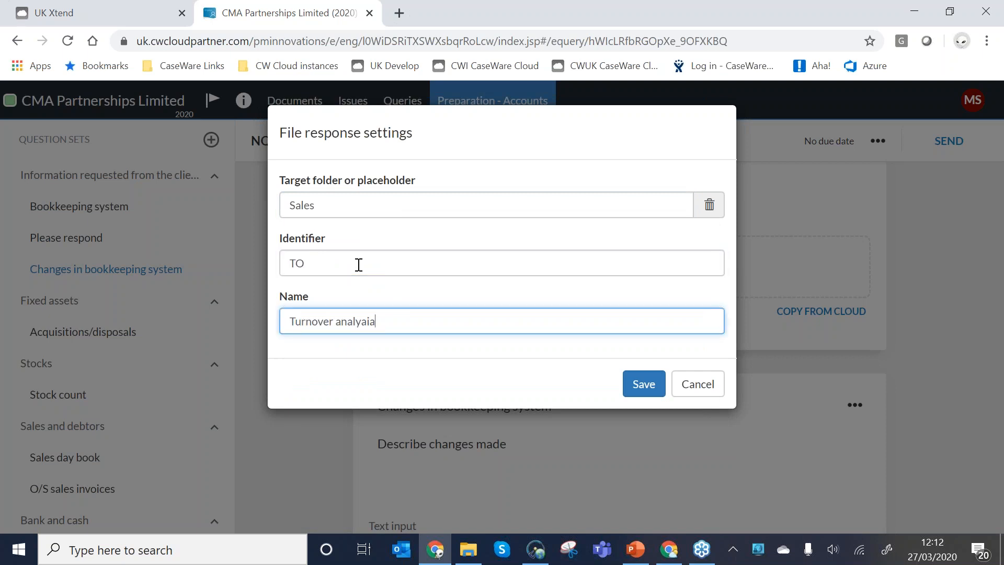
pyautogui.press('Return')
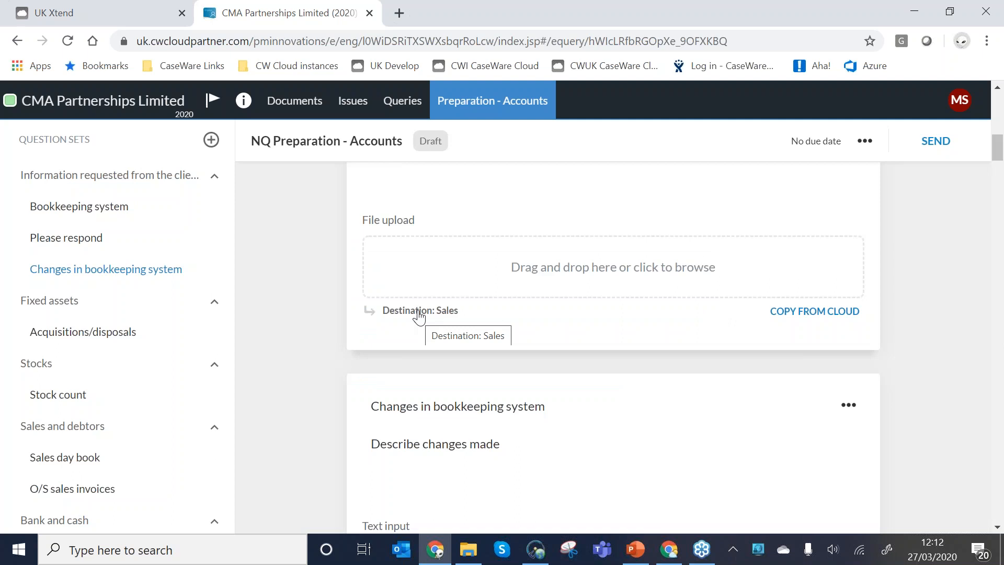
# Start sending the query with a due date of 10 April 2020 and assign it to the client contact.
pyautogui.scroll(10, 497, 316)
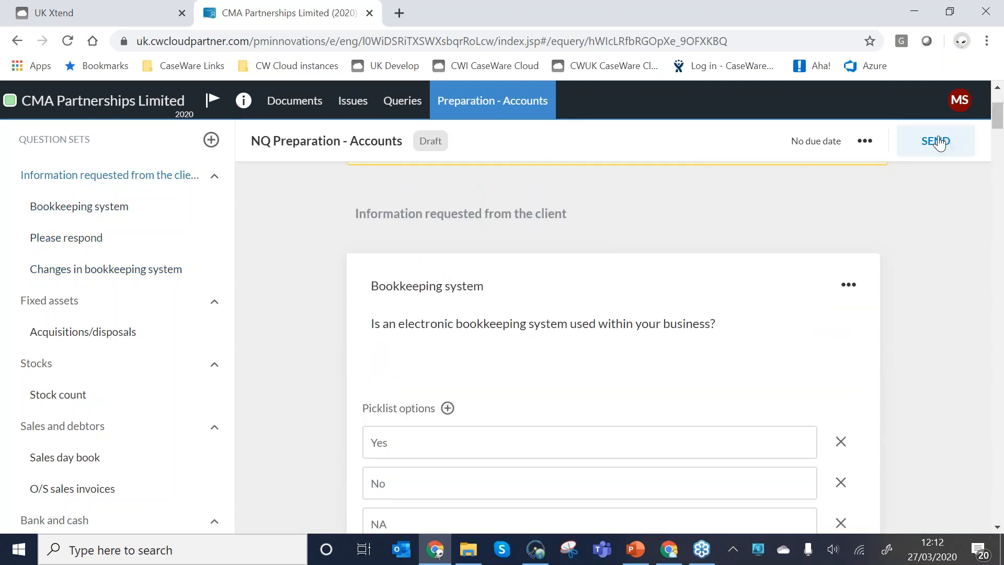
pyautogui.click(939, 142)
pyautogui.click(419, 195)
pyautogui.click(432, 385)
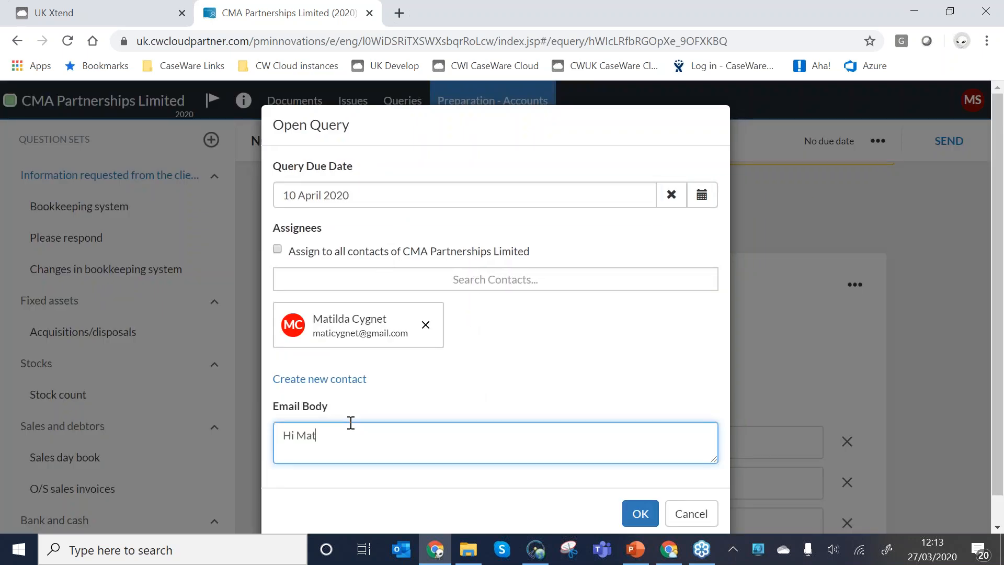
# Write an email body greeting the contact by first name, with "Please respond asap" and "Ta" below, and send the query.
pyautogui.write('i,')
pyautogui.press('Return')
pyautogui.write('Please respond asap')
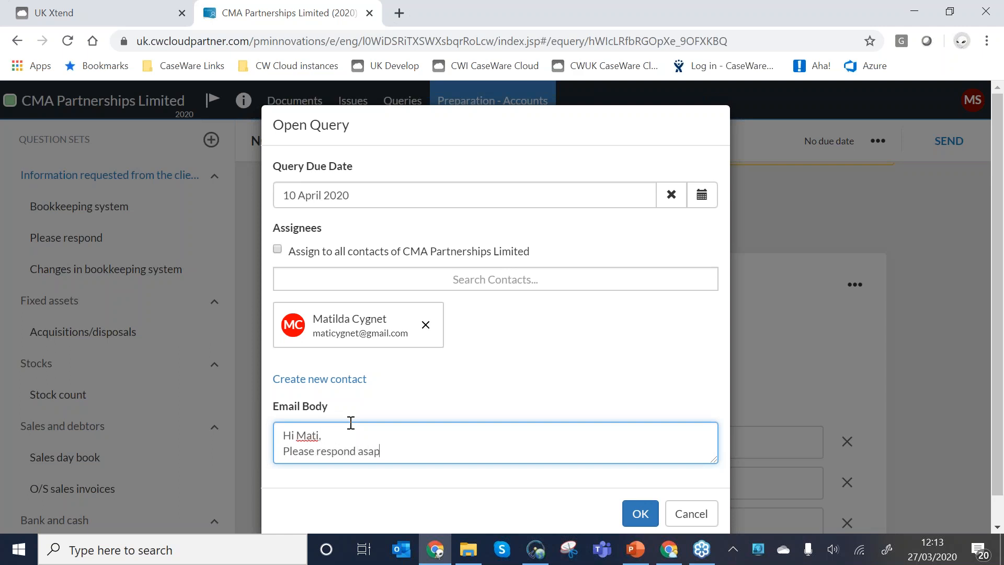
pyautogui.press('Return')
pyautogui.write('Ta')
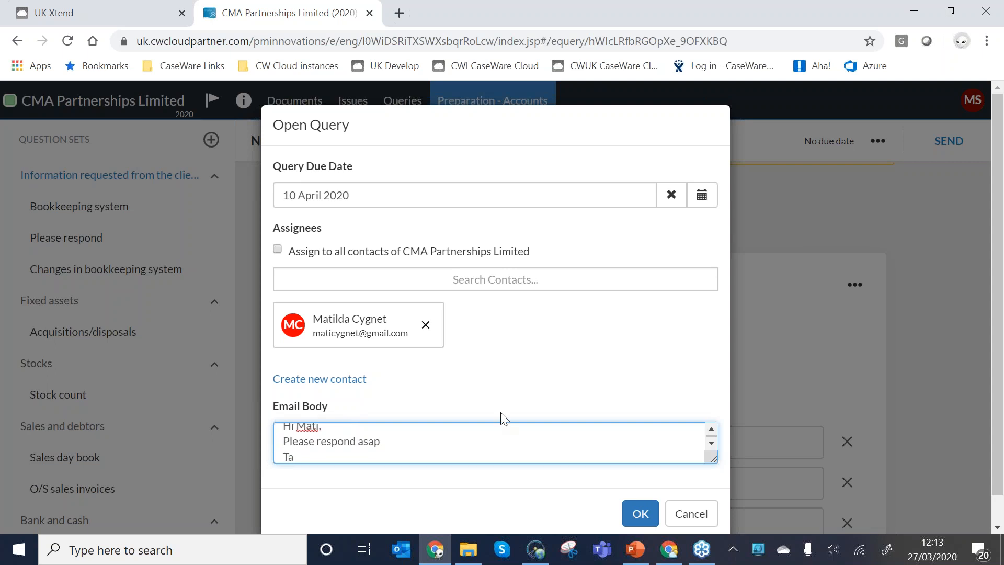
pyautogui.click(643, 513)
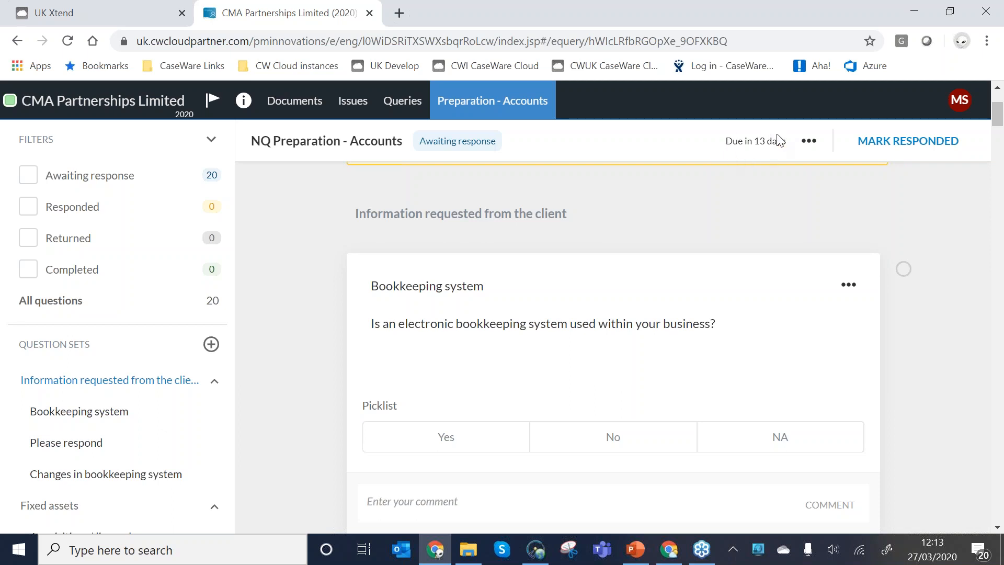
# Switch to the client's Gmail, refresh the inbox, open the new CaseWare Cloud Notification from PM Innovations and follow its details link.
pyautogui.moveTo(774, 143)
pyautogui.scroll(-2, 251, 318)
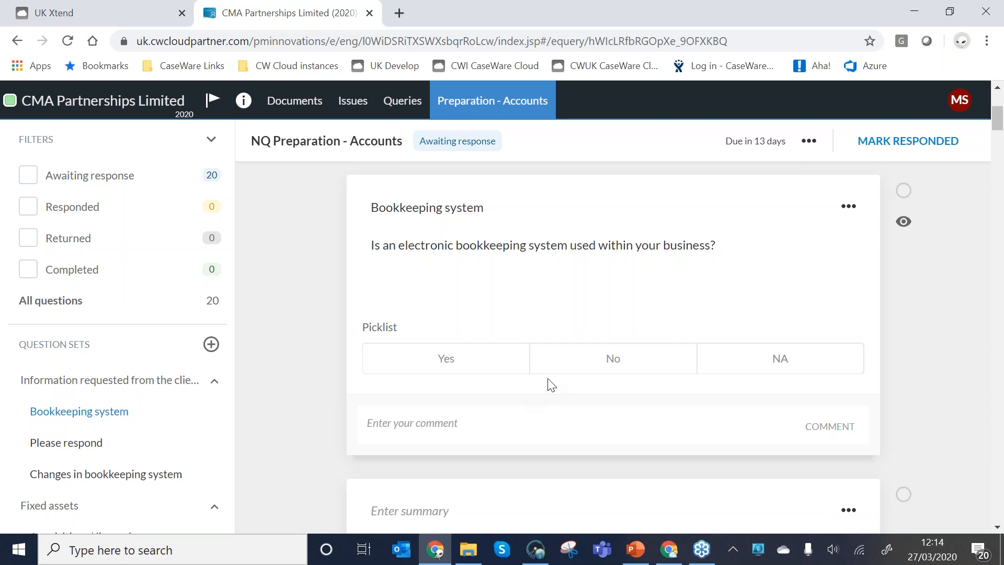
pyautogui.moveTo(601, 464)
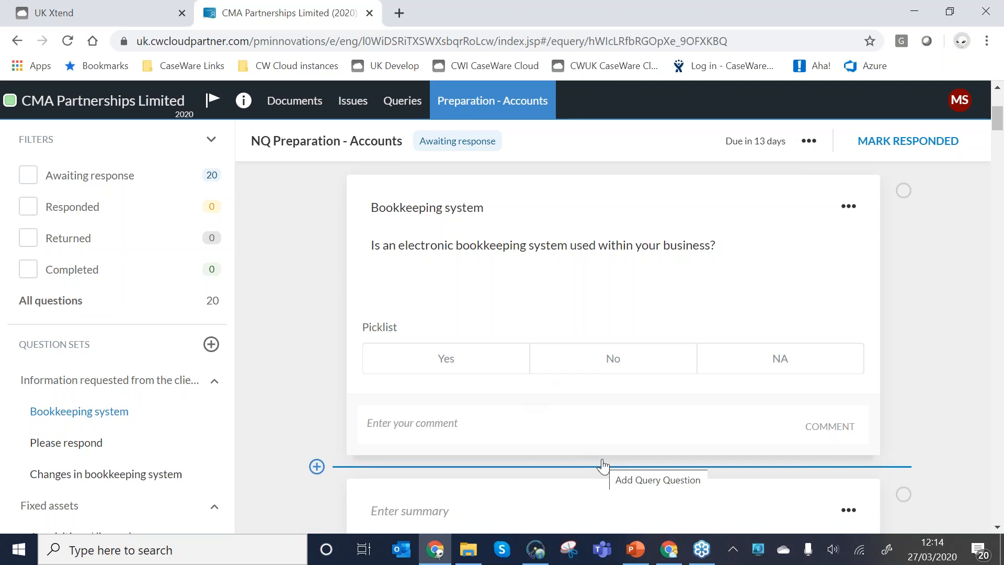
pyautogui.click(672, 548)
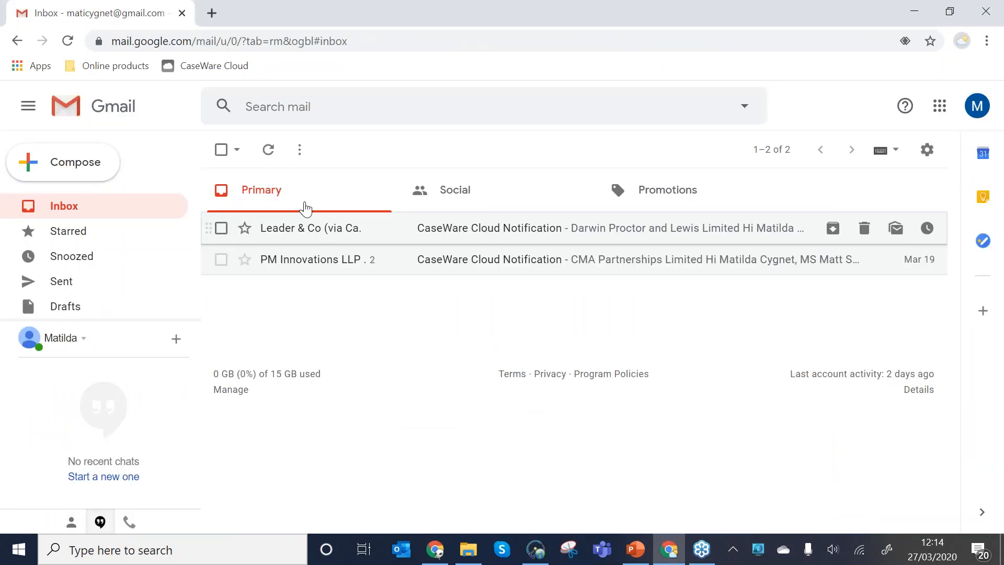
pyautogui.click(274, 153)
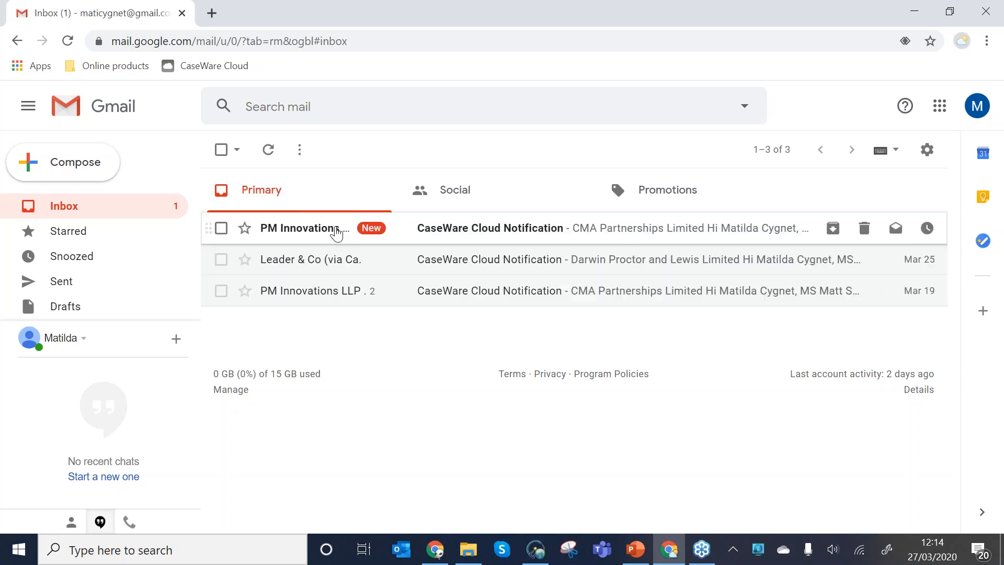
pyautogui.click(332, 229)
pyautogui.scroll(-3, 521, 343)
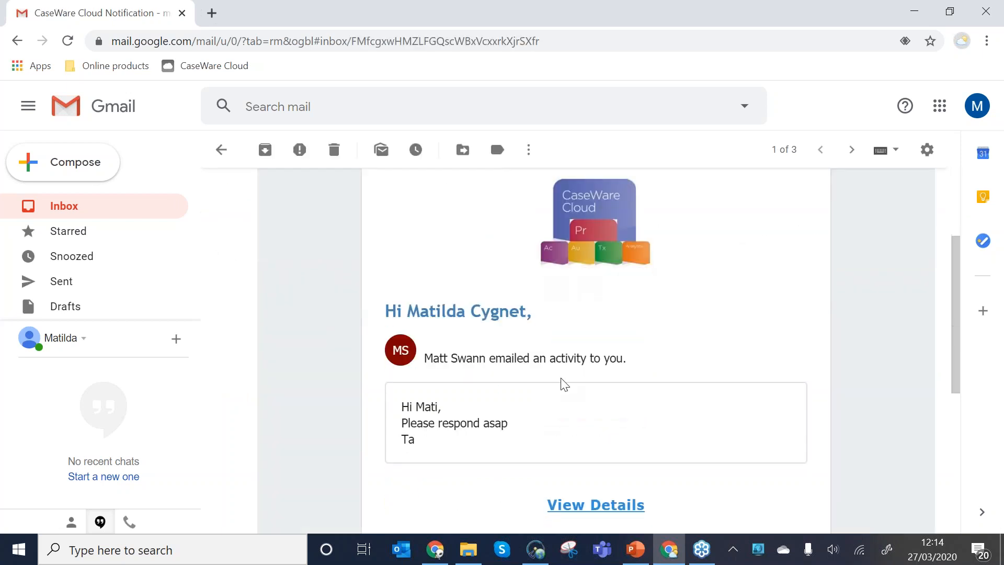
pyautogui.click(578, 503)
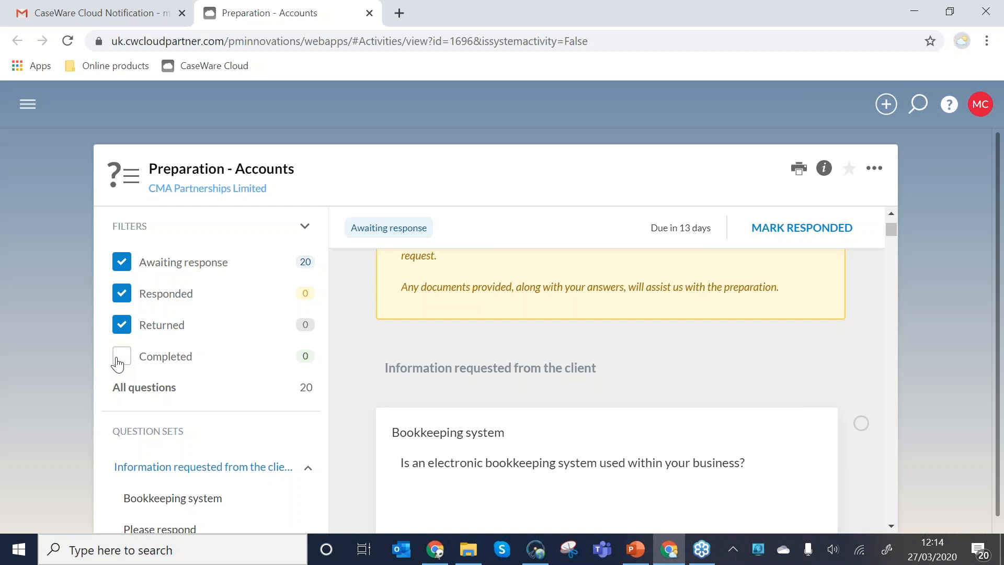
# Answer Yes to the Bookkeeping system question in the client's view of the query.
pyautogui.scroll(-2, 448, 406)
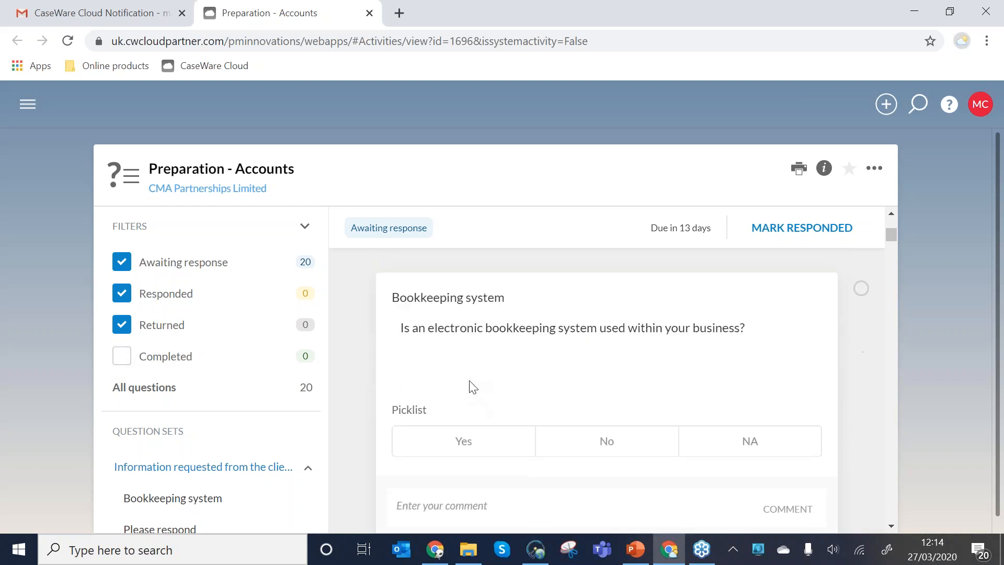
pyautogui.scroll(2, 458, 372)
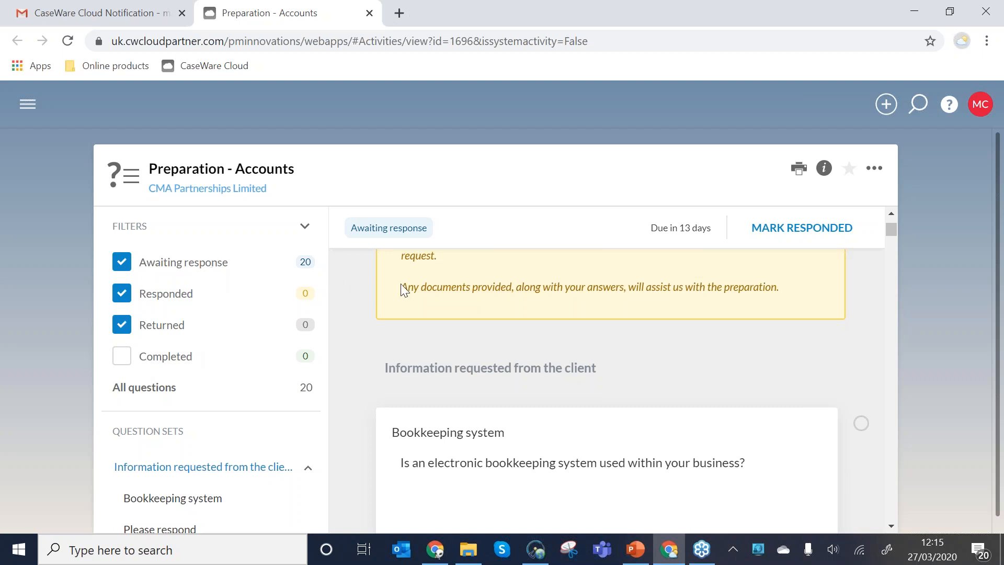
pyautogui.scroll(-2, 402, 289)
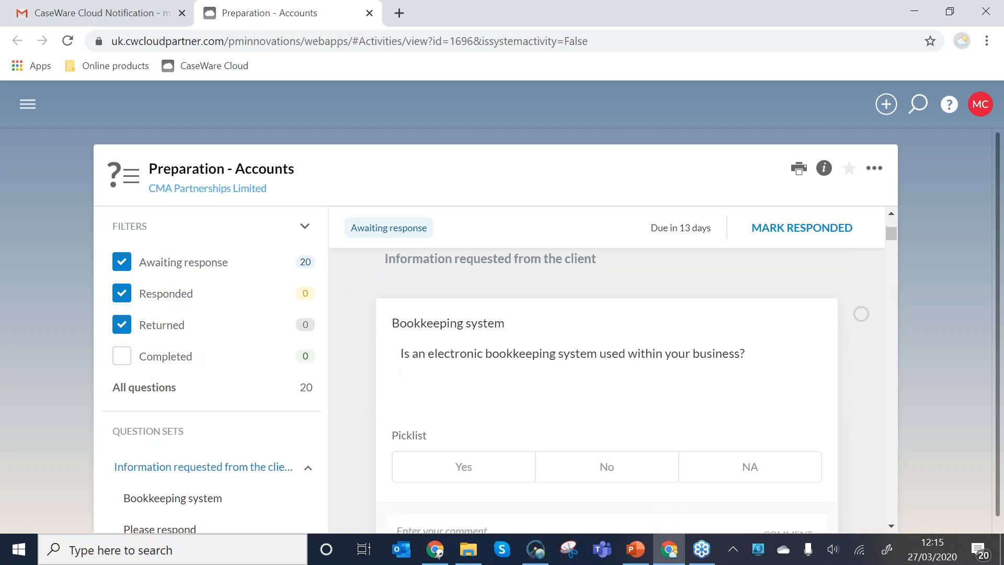
pyautogui.click(451, 346)
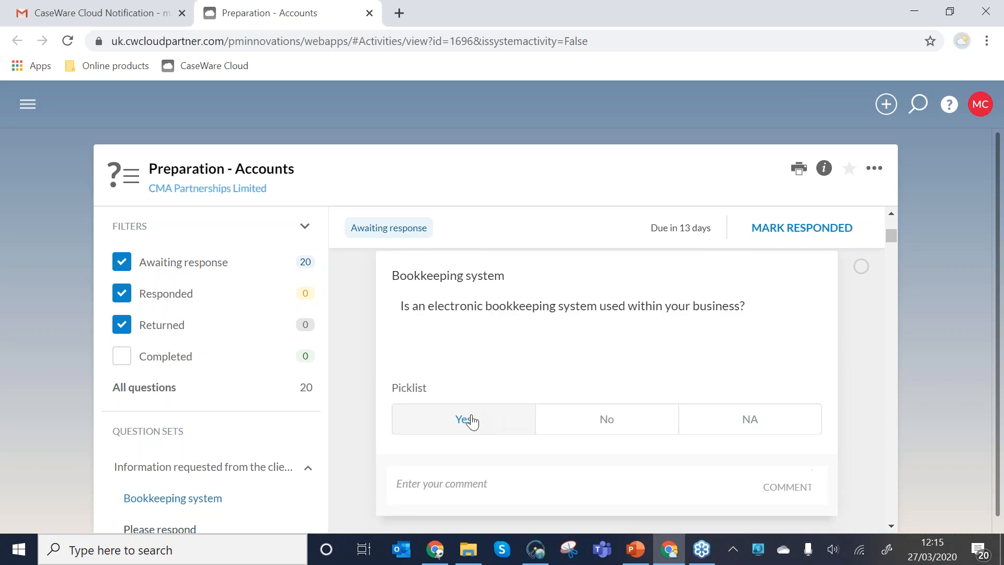
pyautogui.click(471, 420)
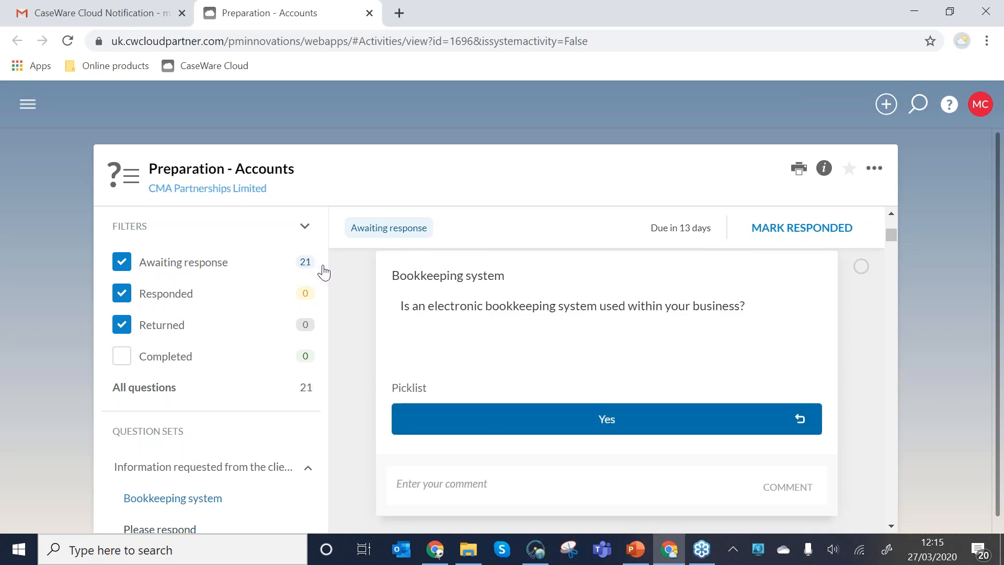
# Look over the following questions and post the comment "This is still Excel format" on the Bookkeeping system question.
pyautogui.scroll(-9, 448, 370)
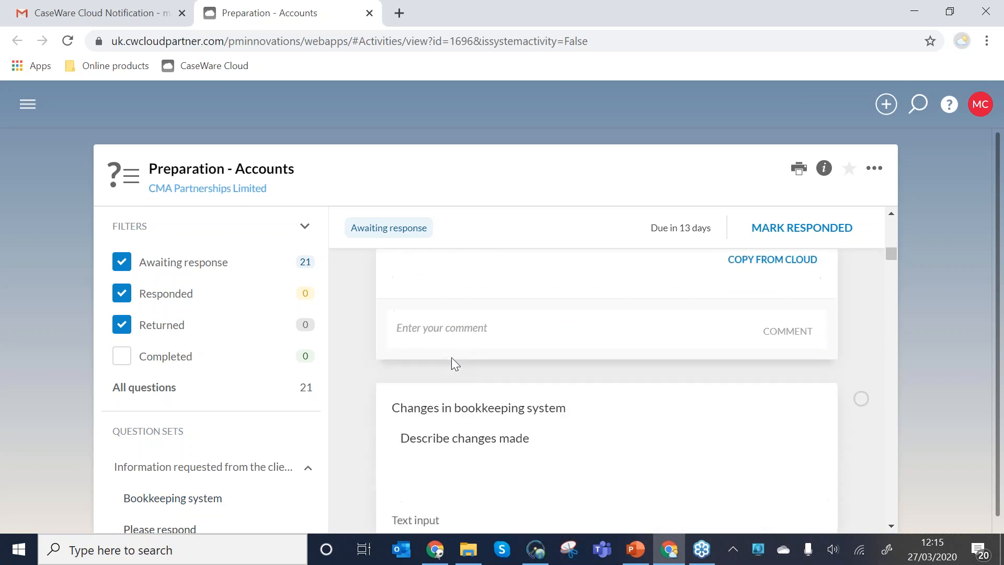
pyautogui.scroll(-9, 452, 363)
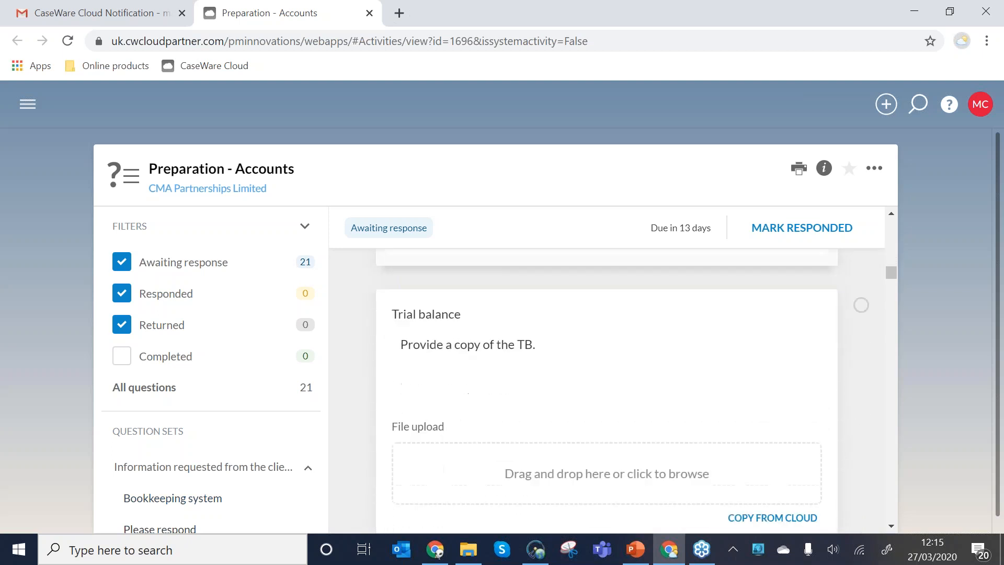
pyautogui.scroll(-1, 607, 392)
pyautogui.scroll(10, 597, 427)
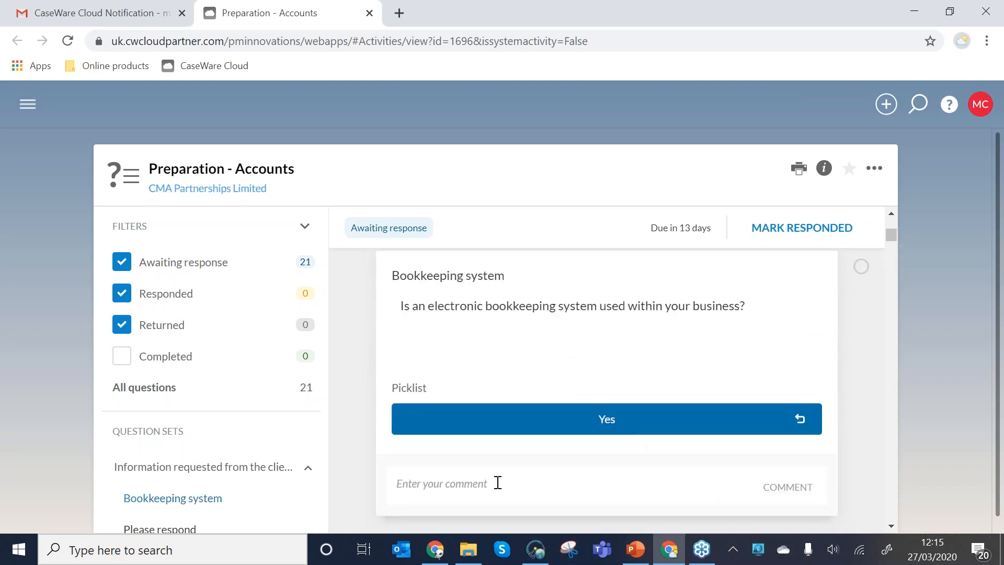
pyautogui.click(497, 482)
pyautogui.write('This')
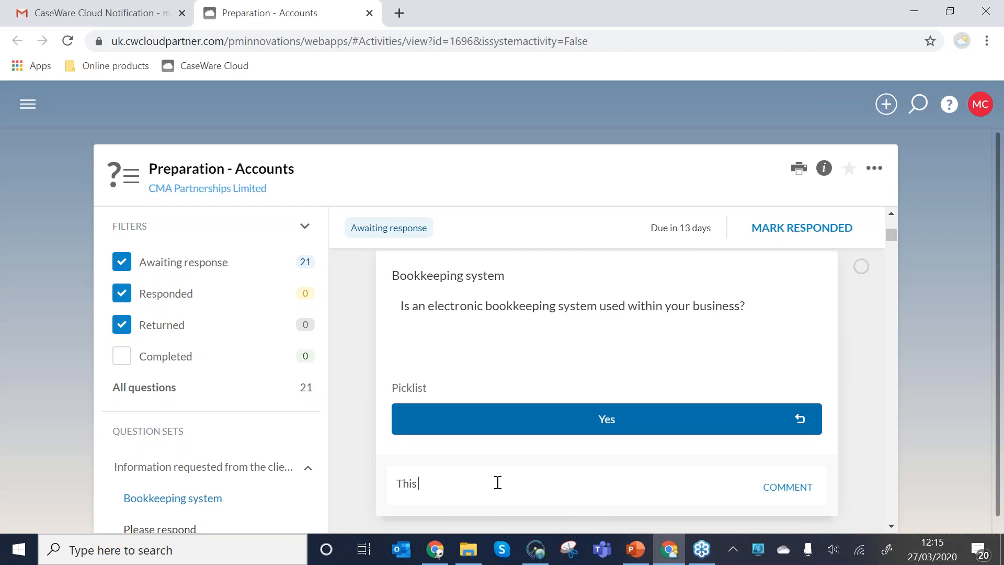
pyautogui.write(' is still Excel format')
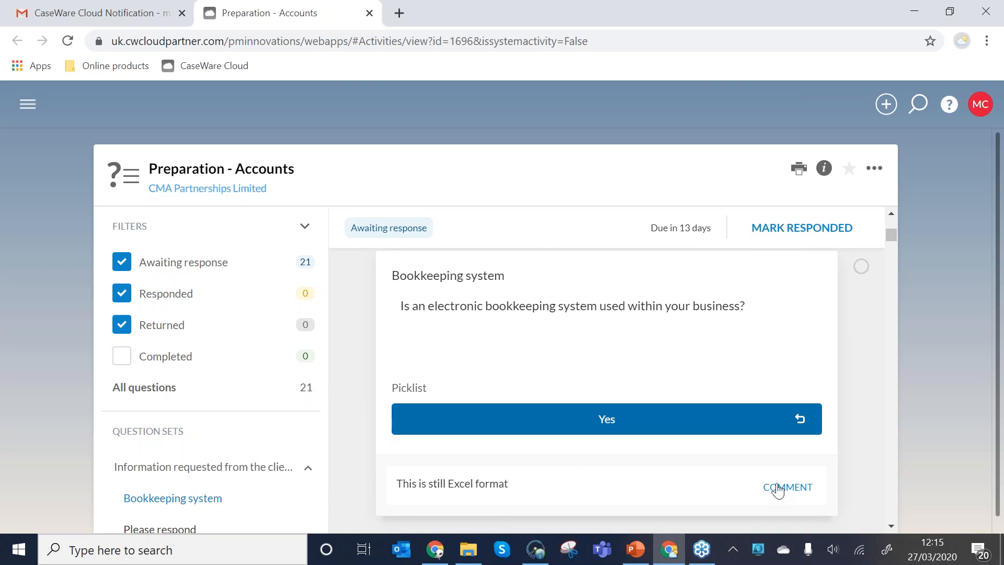
pyautogui.click(781, 487)
pyautogui.scroll(-1, 768, 485)
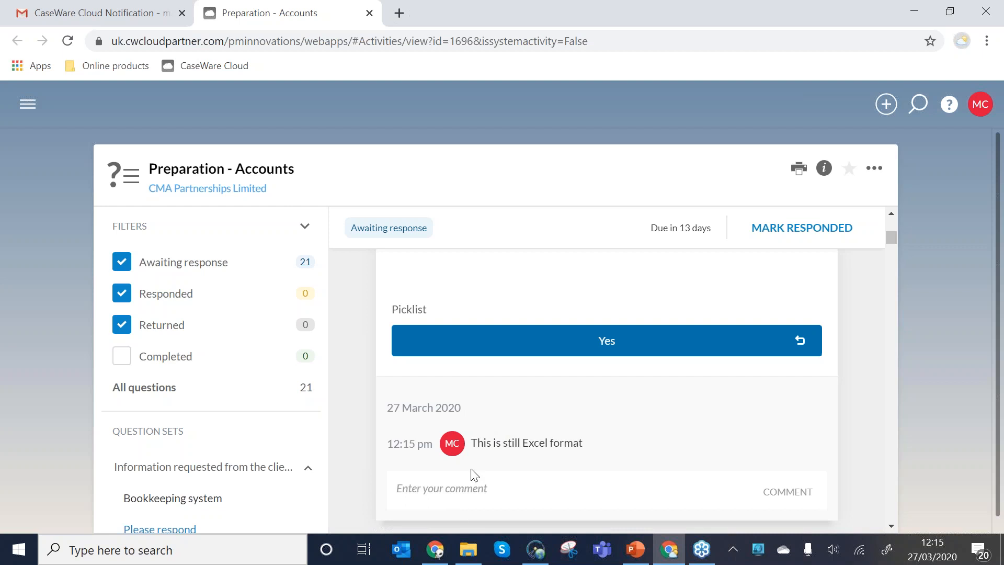
pyautogui.scroll(-1, 478, 475)
pyautogui.scroll(1, 477, 474)
pyautogui.scroll(-1, 471, 442)
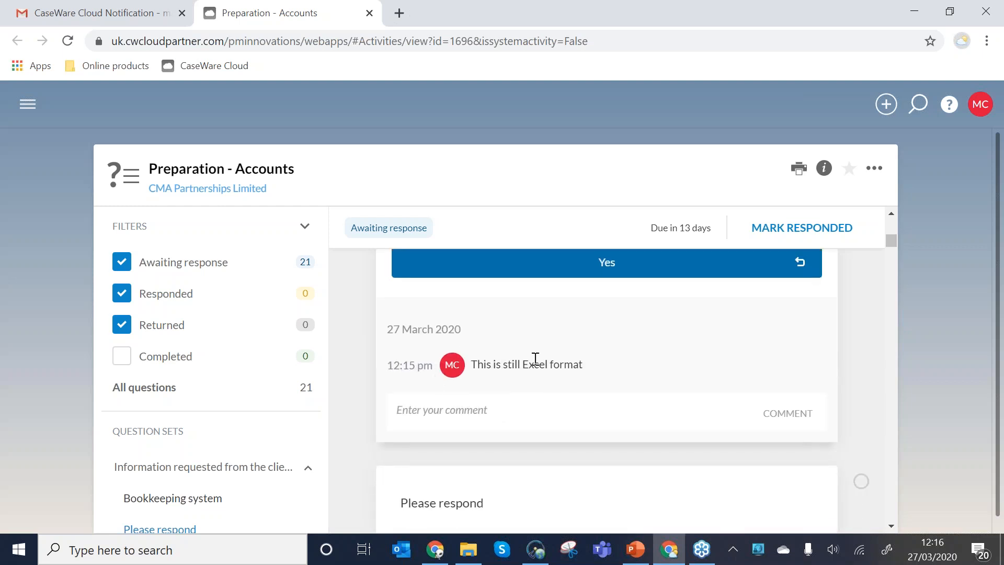
# Mark the client's answer to the Bookkeeping system question as responded.
pyautogui.scroll(3, 764, 320)
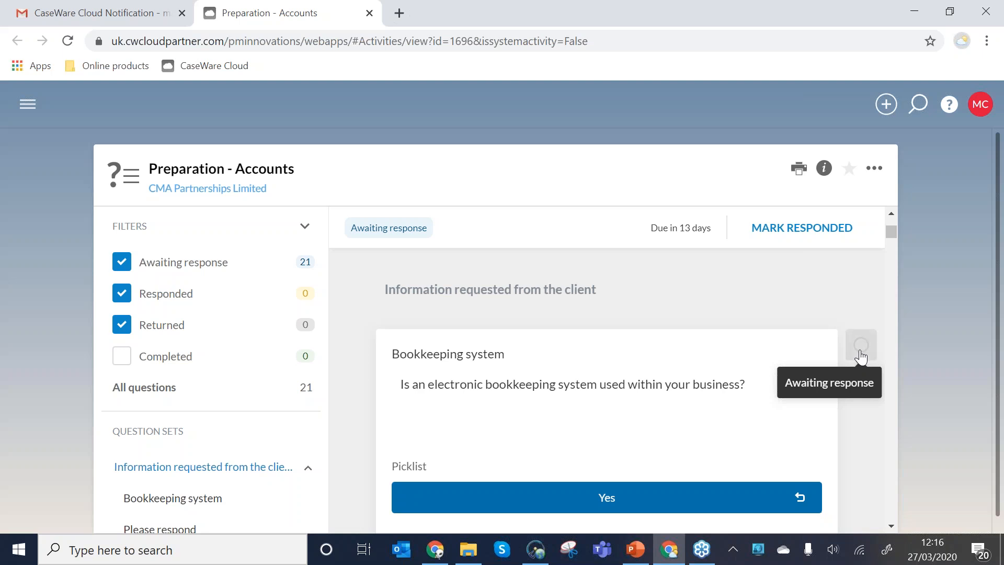
pyautogui.click(860, 346)
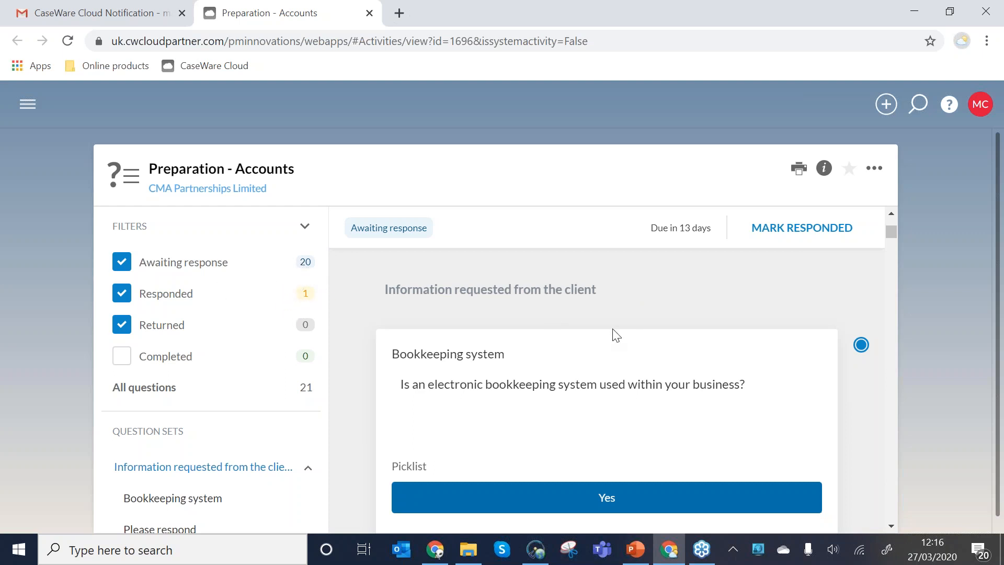
# Upload the _CMA TB 2020 workbook from the Example files for Cloud - TB etc folder to the Trial balance question.
pyautogui.scroll(-1, 616, 334)
pyautogui.scroll(-15, 616, 334)
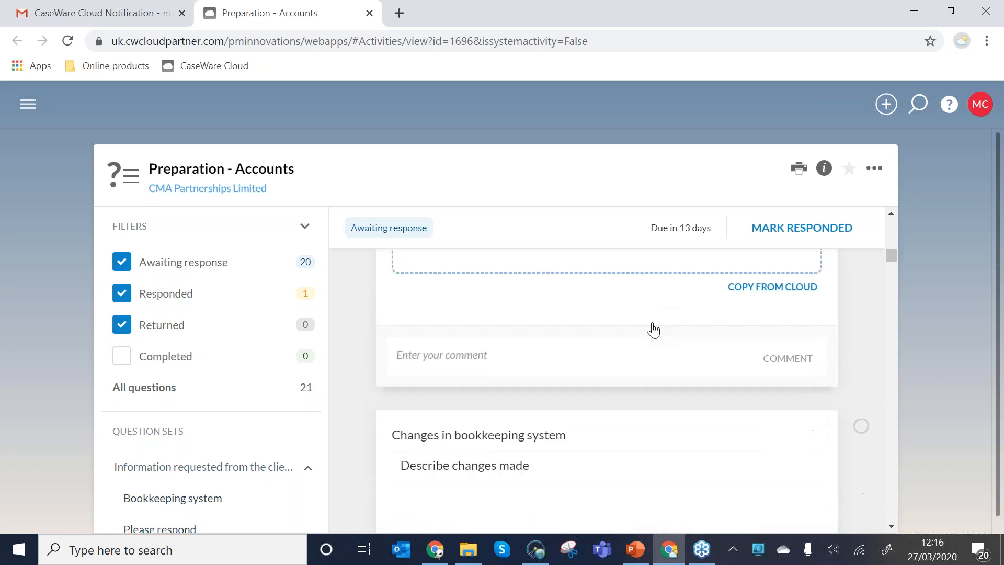
pyautogui.scroll(-10, 652, 320)
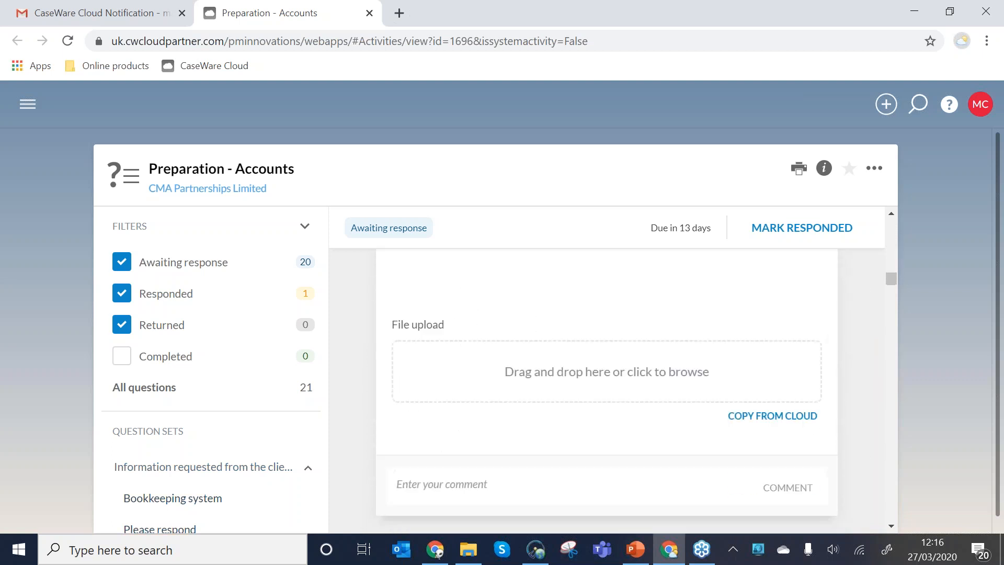
pyautogui.click(469, 549)
pyautogui.click(808, 157)
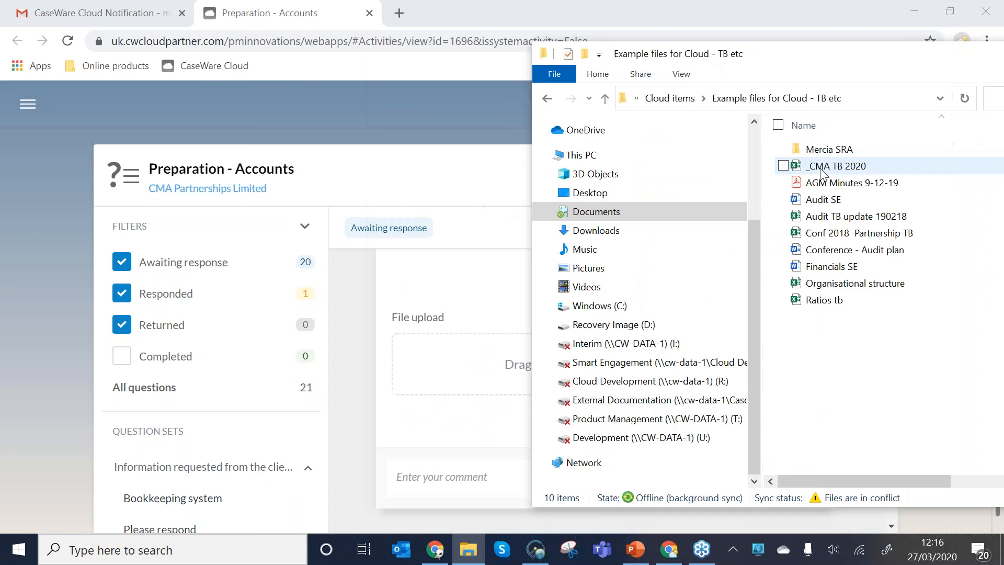
pyautogui.moveTo(808, 156); pyautogui.dragTo(562, 389)
# Post the comment "Attached" on the Trial balance question and mark that question as responded.
pyautogui.scroll(-2, 603, 419)
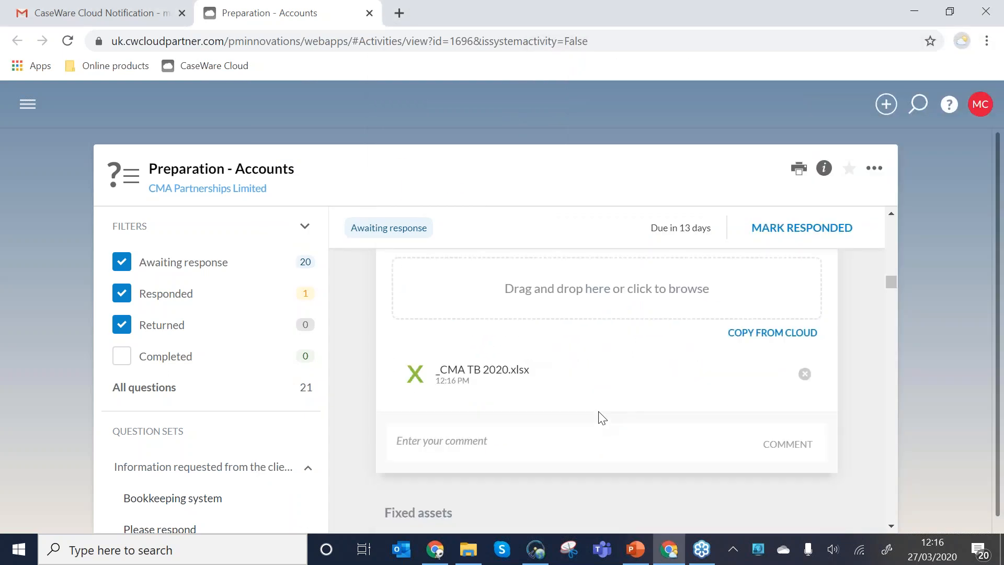
pyautogui.click(476, 439)
pyautogui.write('A')
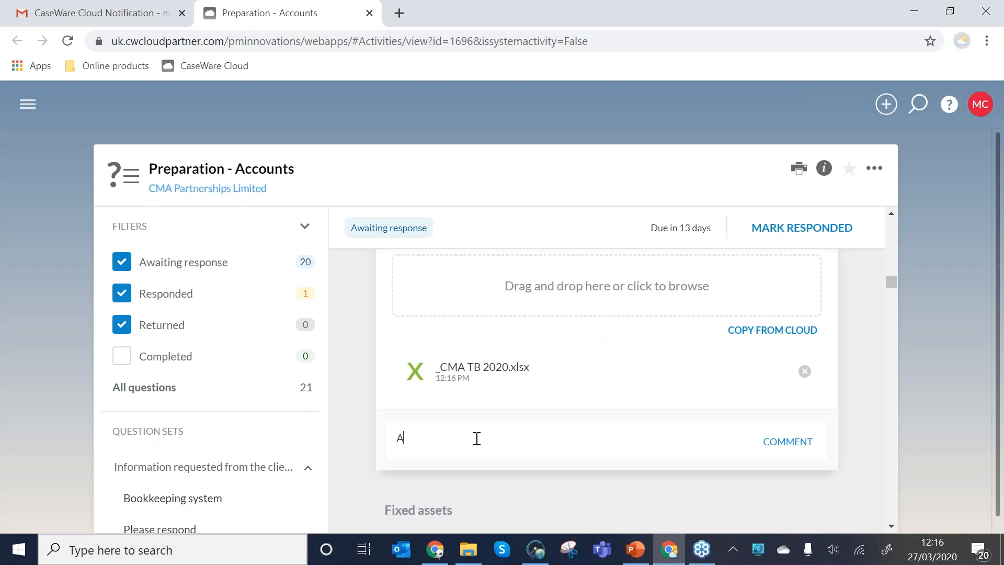
pyautogui.write('ttached')
pyautogui.click(786, 443)
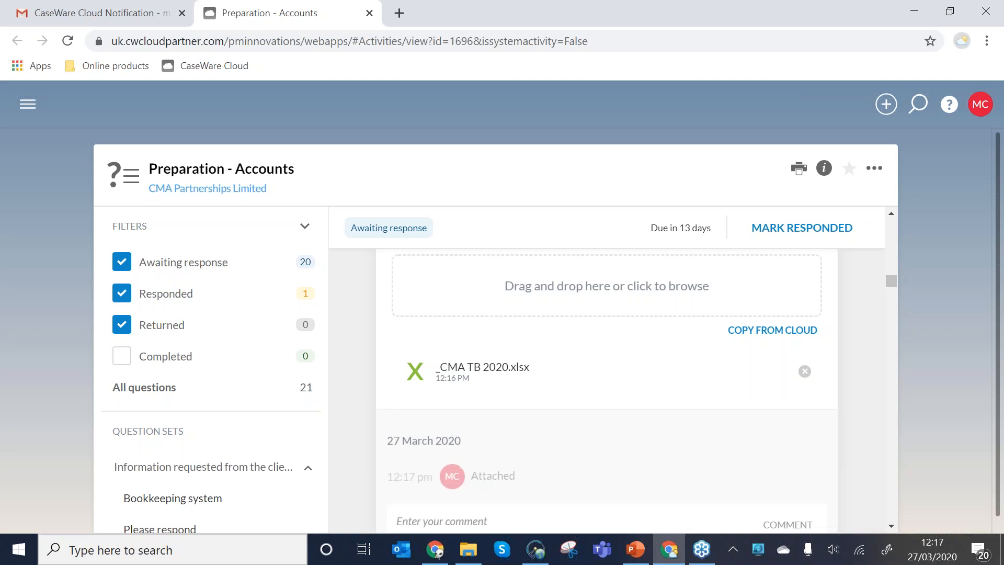
pyautogui.scroll(2, 607, 390)
pyautogui.click(863, 281)
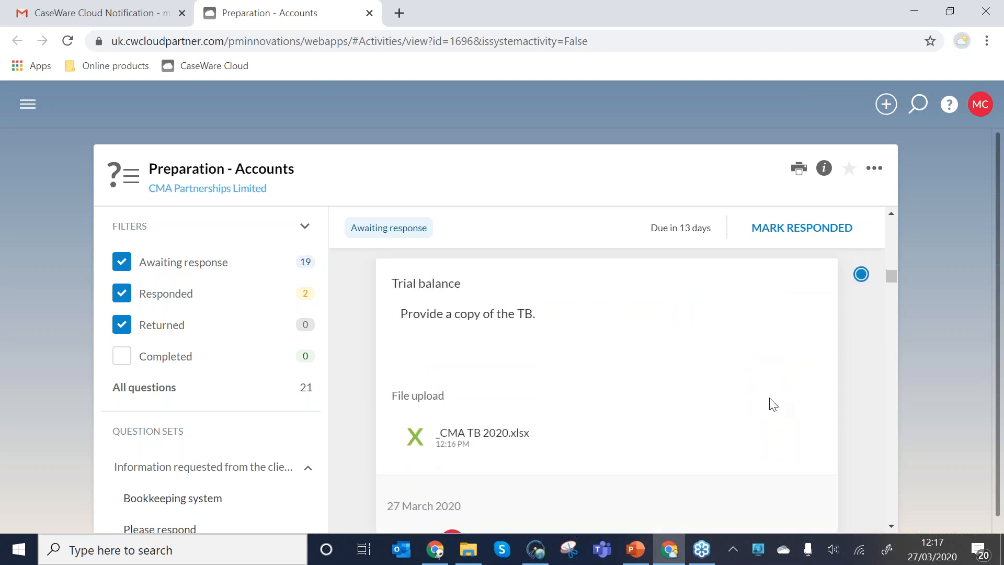
# Look over the remaining questions and mark the whole Preparation - Accounts query as responded.
pyautogui.scroll(-2, 744, 401)
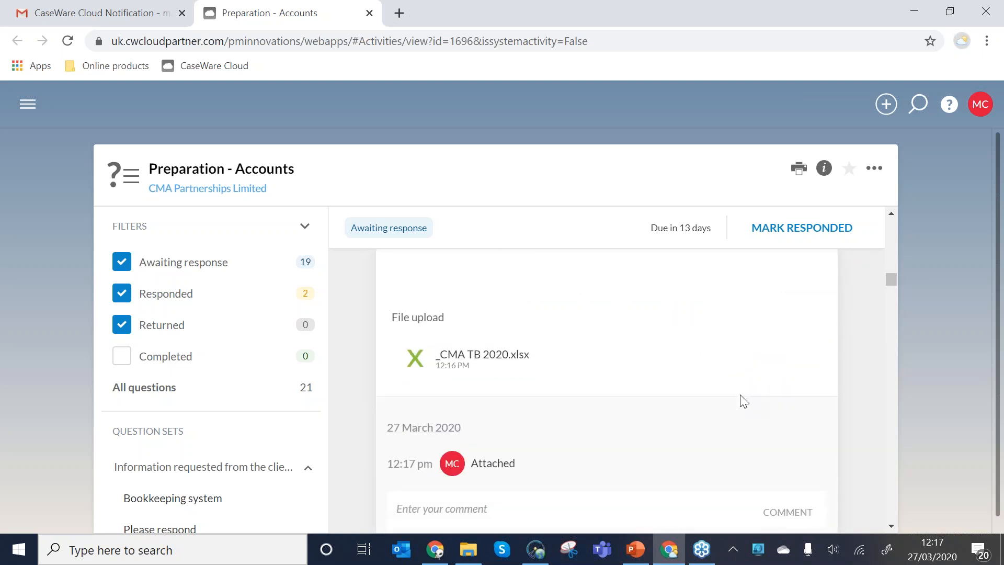
pyautogui.scroll(-6, 732, 399)
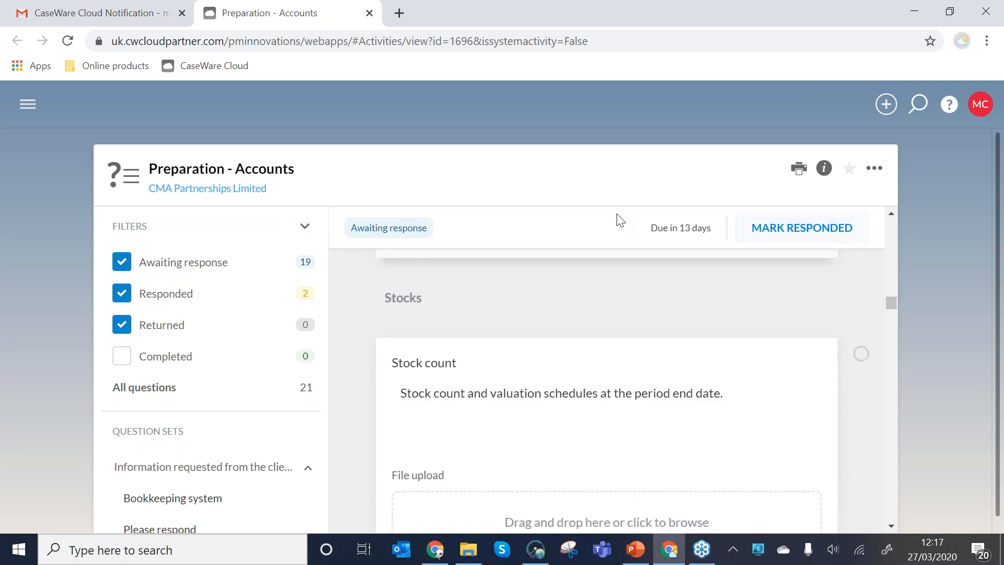
pyautogui.click(808, 230)
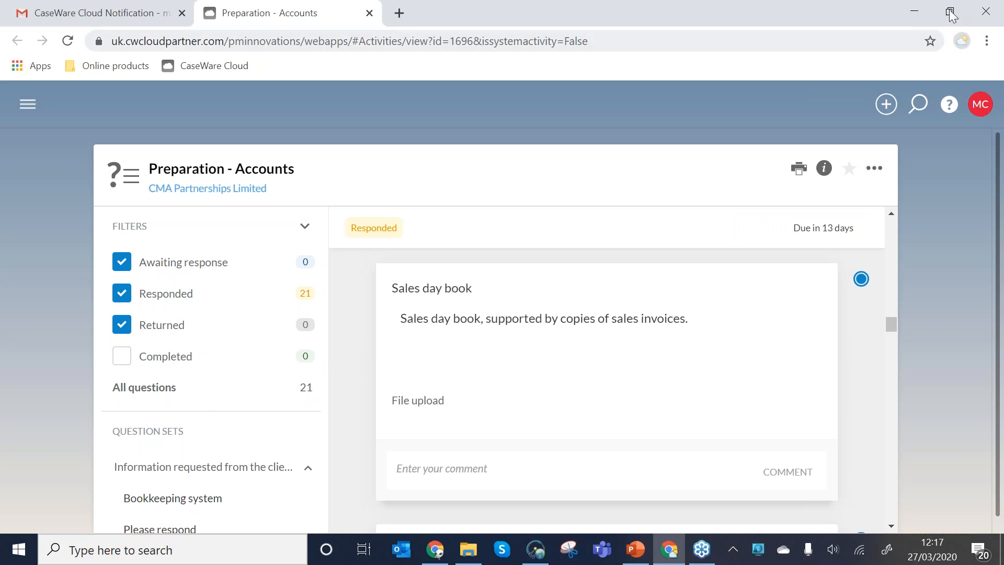
# Switch to the firm's browser window, bring up the Preparation - Accounts query and accept the response to the Bookkeeping system question.
pyautogui.click(918, 20)
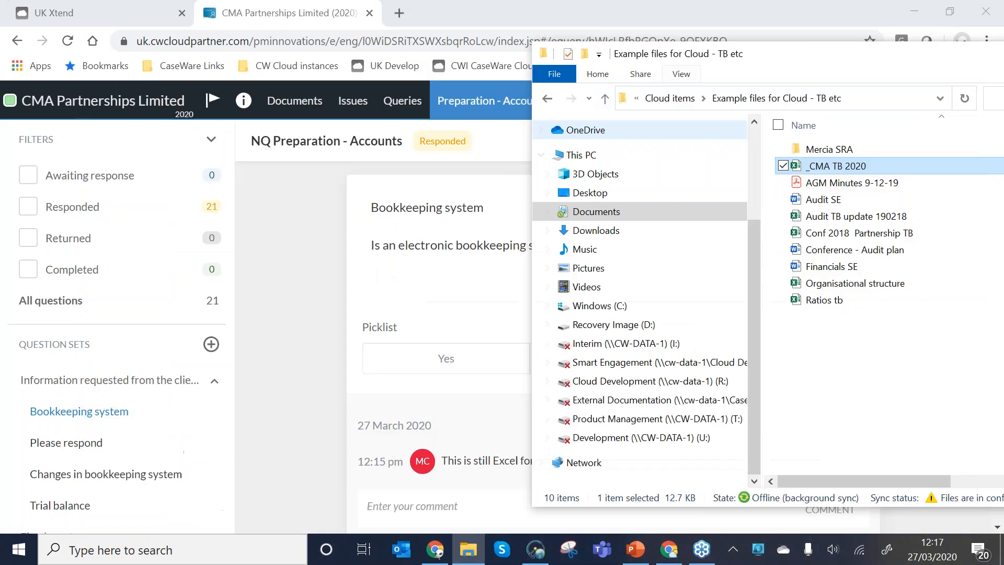
pyautogui.click(404, 146)
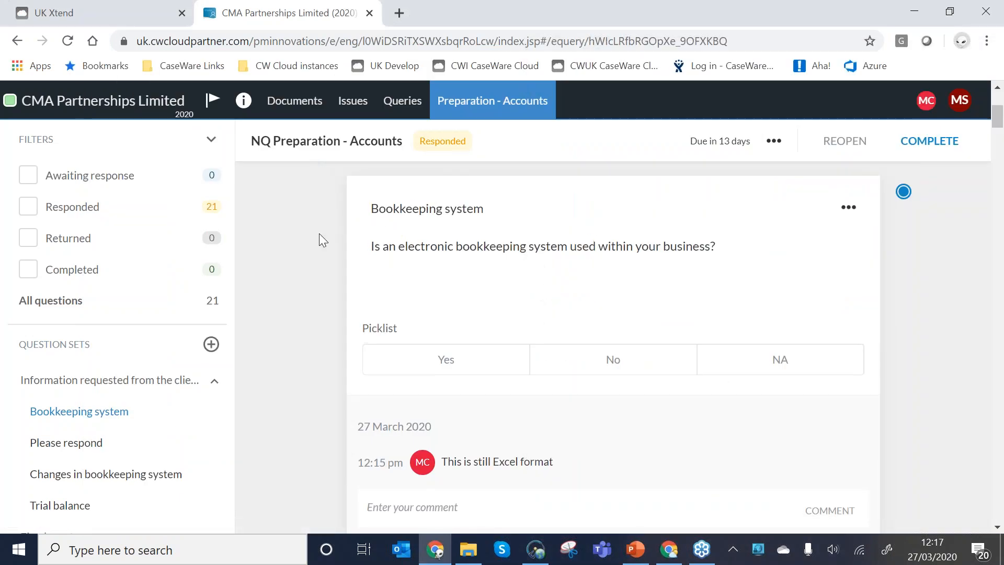
pyautogui.scroll(2, 319, 233)
pyautogui.click(446, 436)
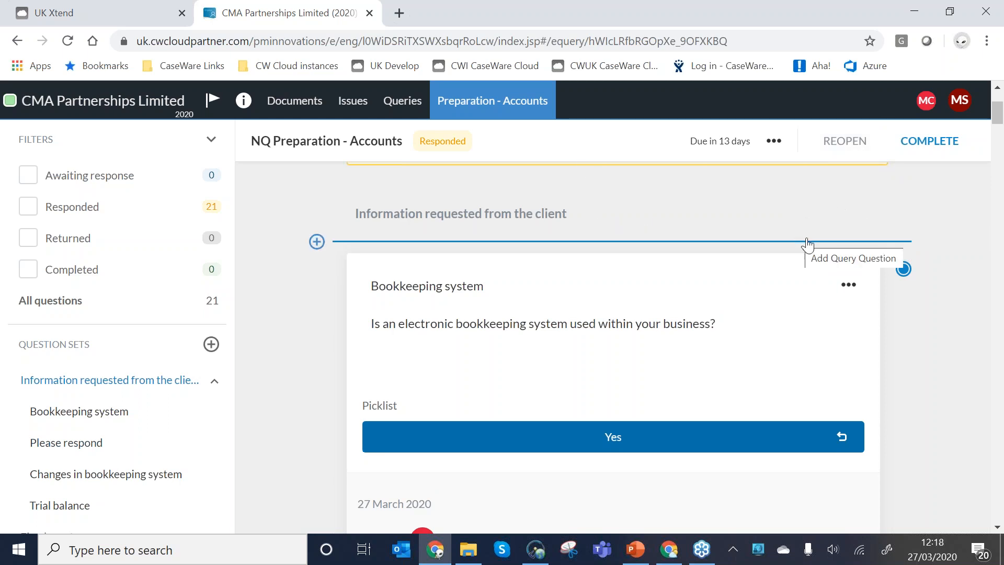
pyautogui.click(903, 269)
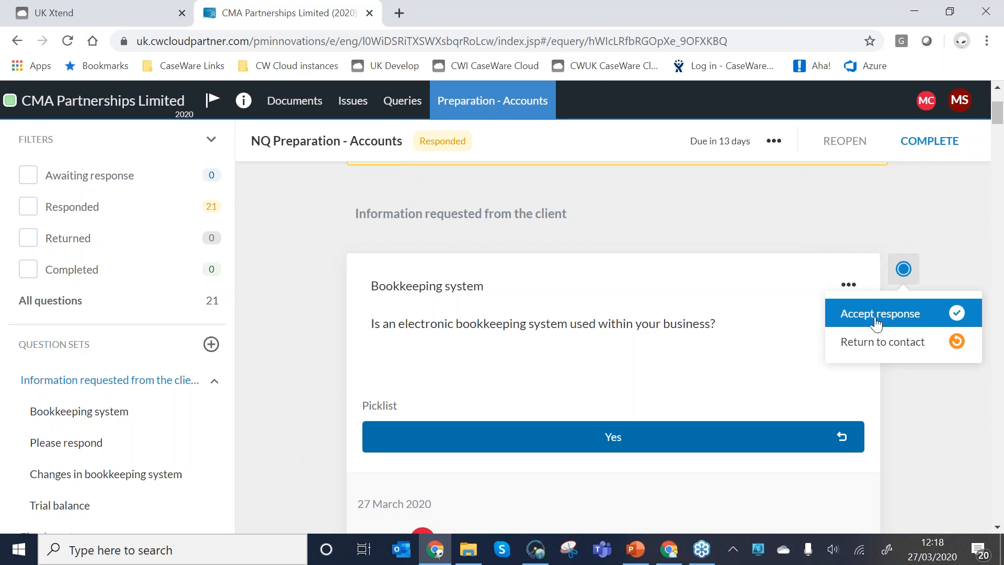
pyautogui.click(957, 314)
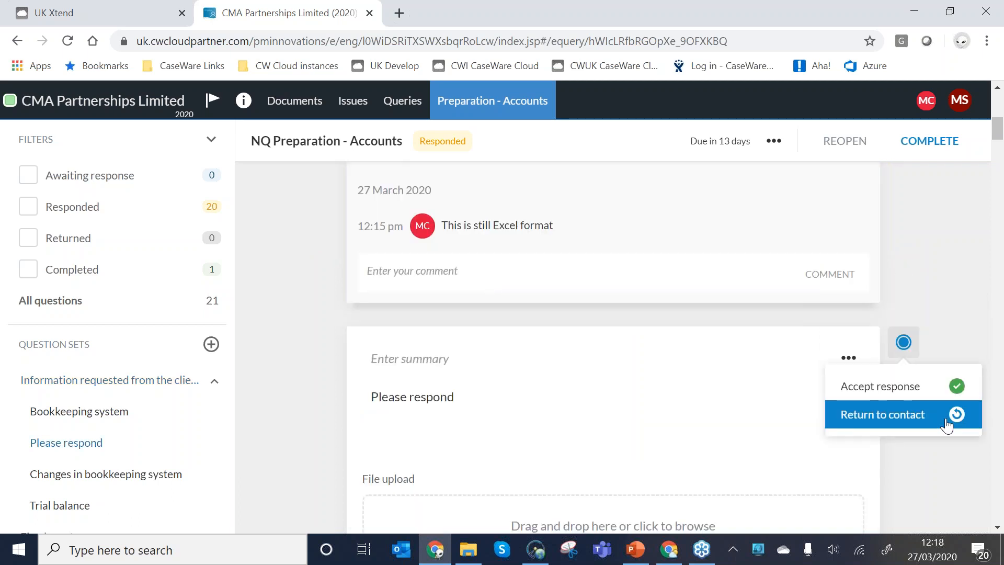
# Accept the Trial balance response and locate its attached _CMA TB 2020 file under Other in the engagement's documents.
pyautogui.scroll(-1, 724, 262)
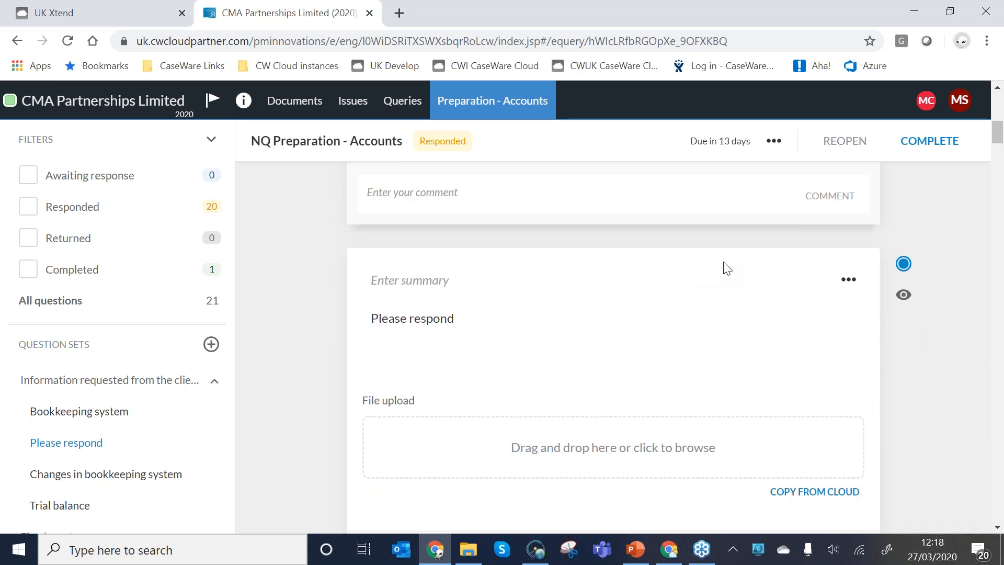
pyautogui.scroll(-10, 727, 269)
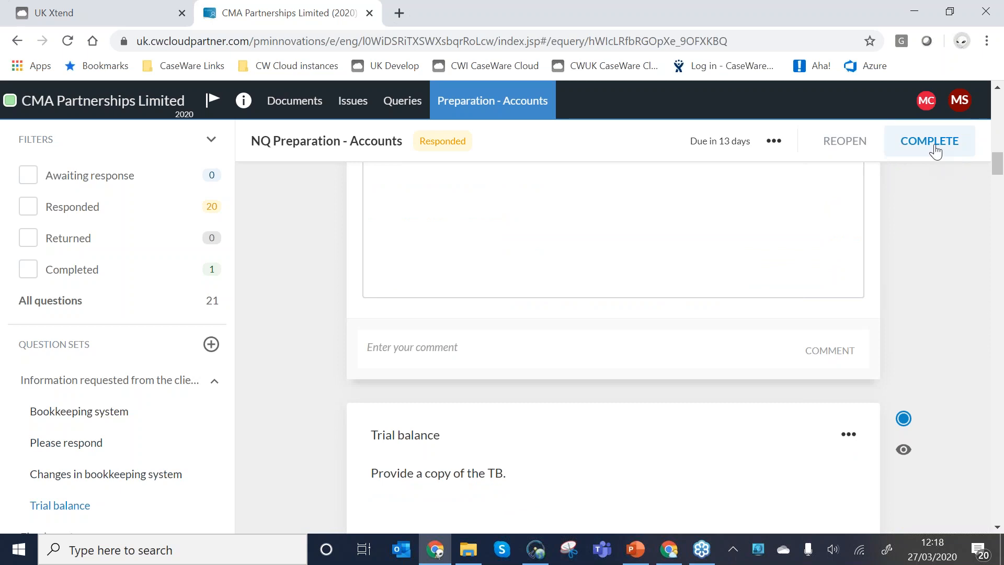
pyautogui.scroll(-1, 957, 205)
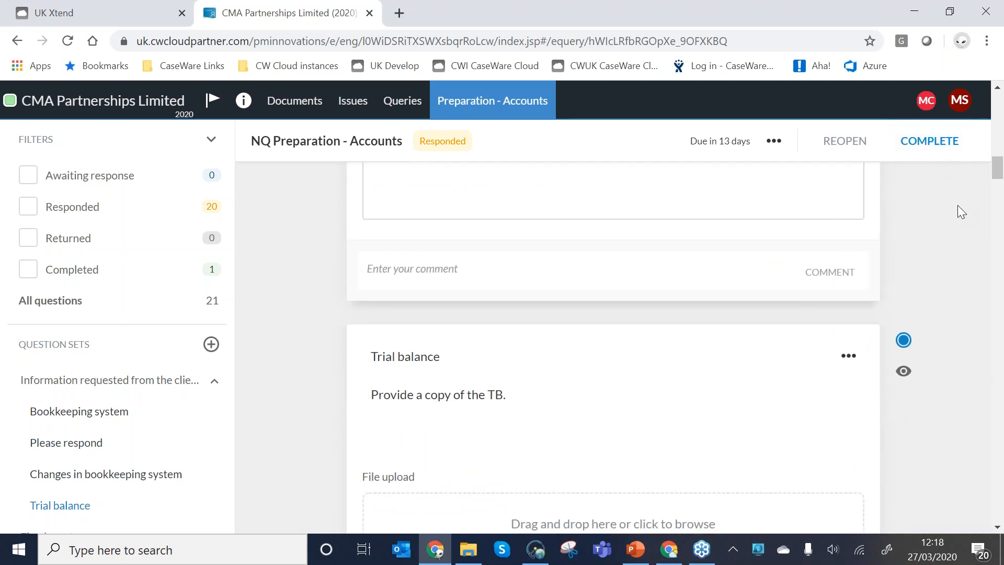
pyautogui.scroll(-2, 958, 205)
pyautogui.click(381, 451)
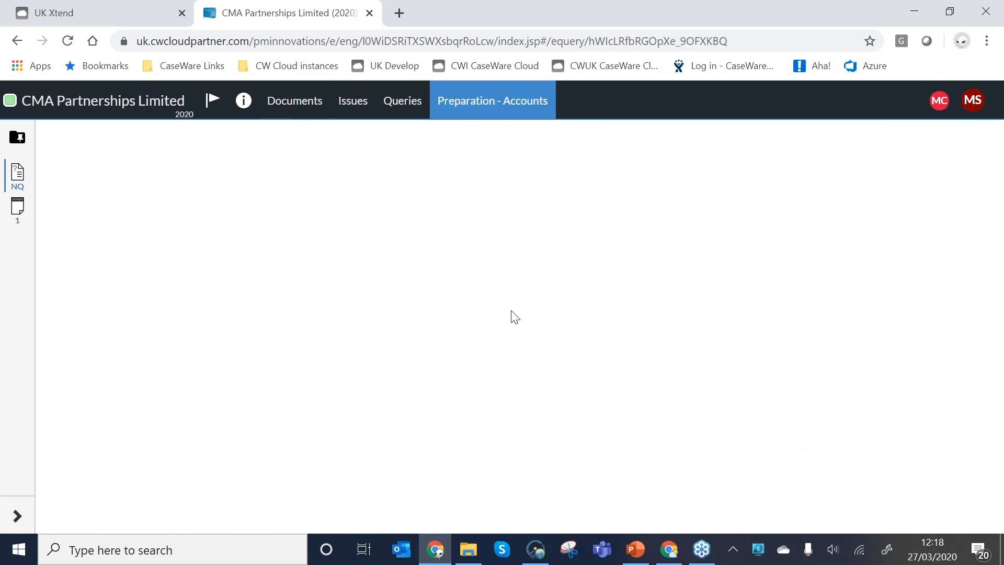
pyautogui.scroll(-1, 819, 406)
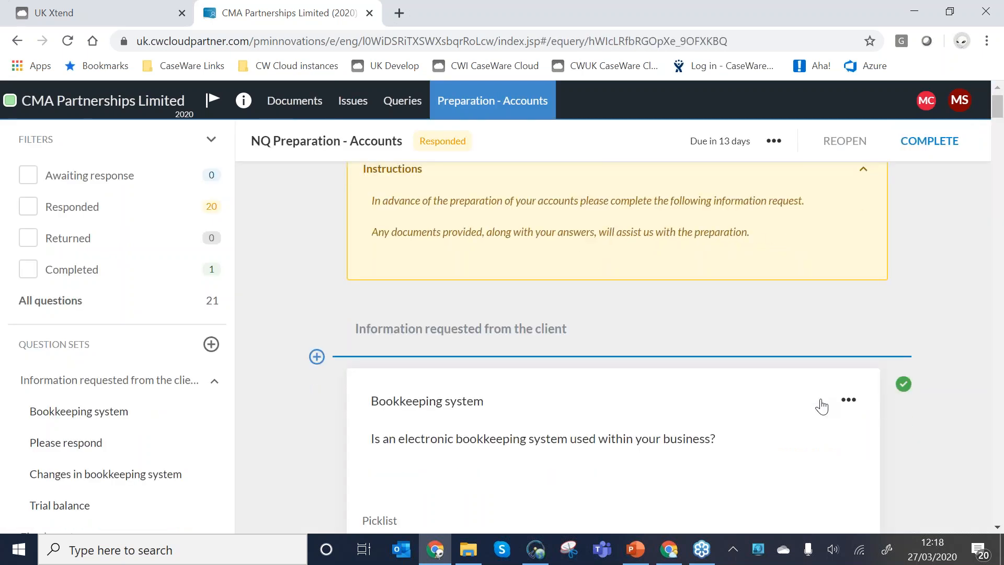
pyautogui.scroll(-10, 822, 406)
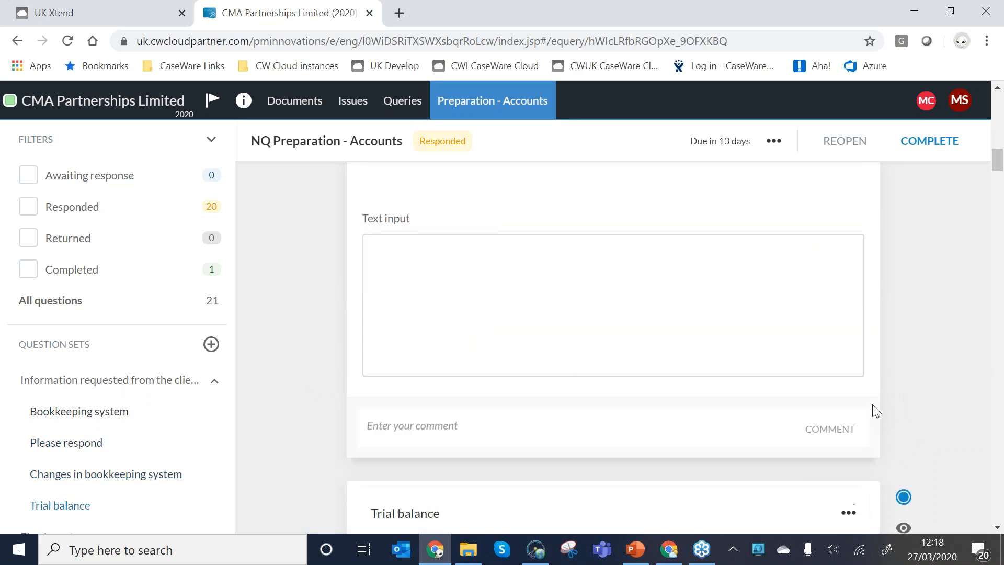
pyautogui.scroll(-6, 877, 411)
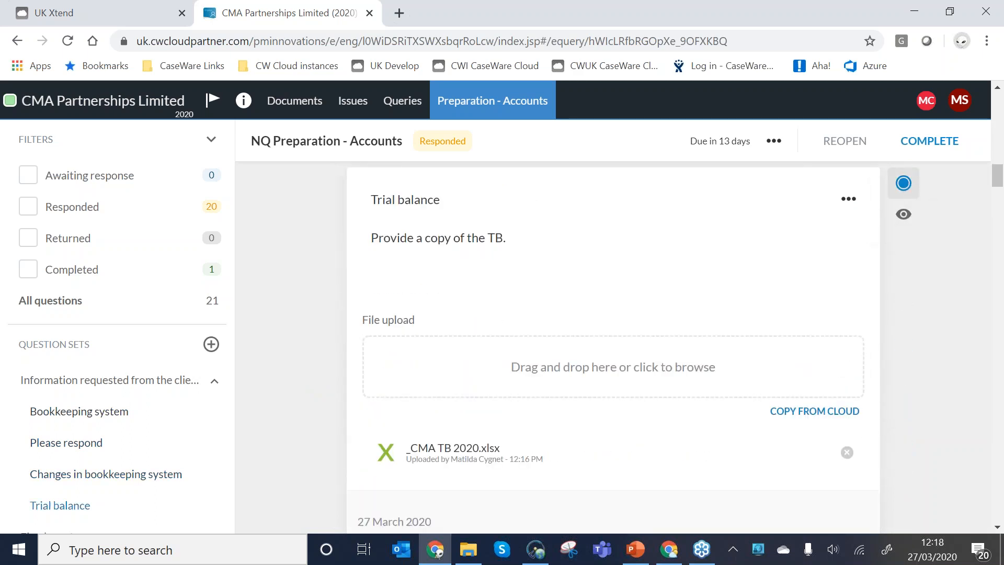
pyautogui.click(677, 440)
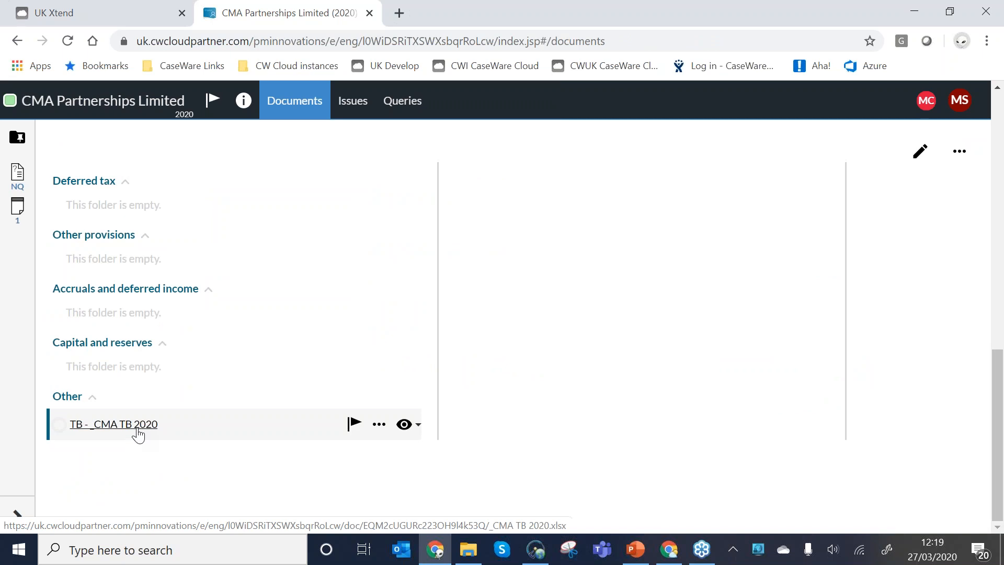
# Reopen NQ Preparation - Accounts from the engagement's documents and mark the whole query as complete.
pyautogui.scroll(10, 139, 434)
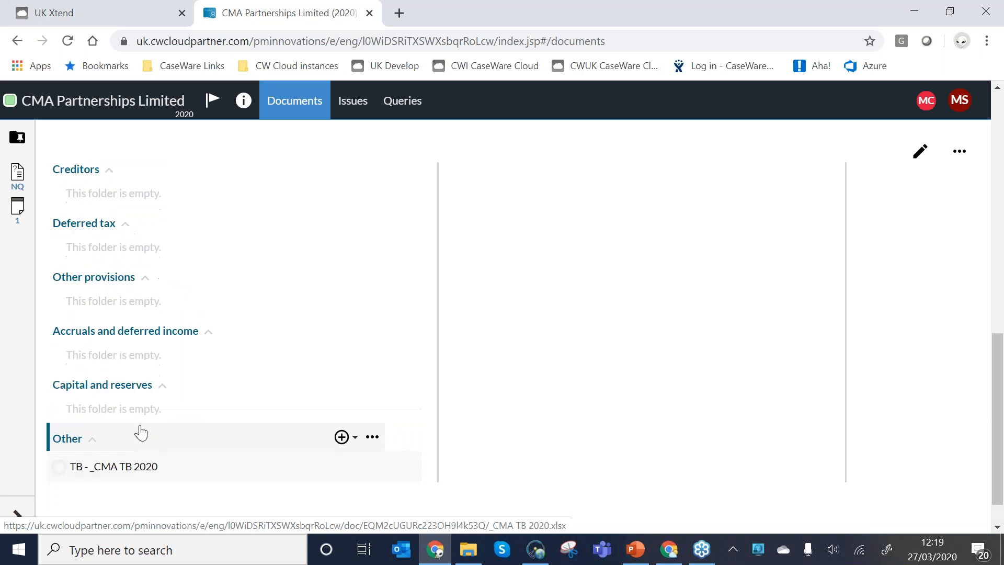
pyautogui.click(125, 288)
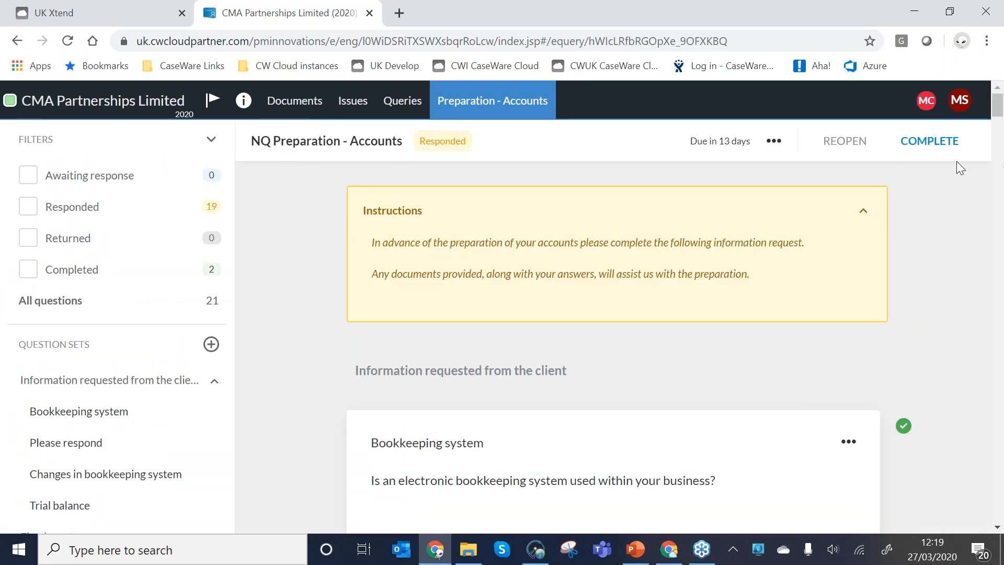
pyautogui.click(931, 146)
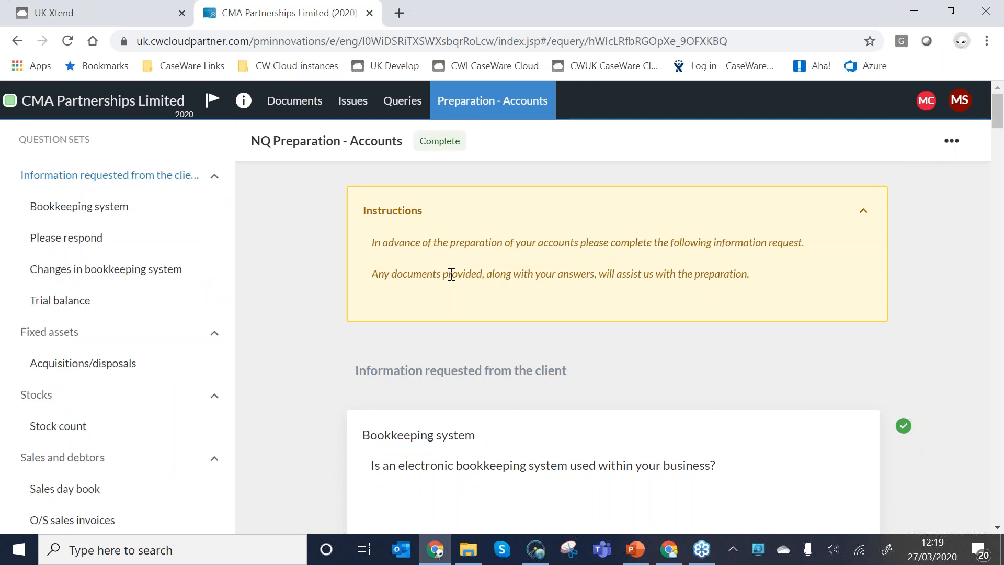
# Switch to the client's browser window and check the My Work list on the Overview page for outstanding queries.
pyautogui.hotkey('alt', 'Tab')
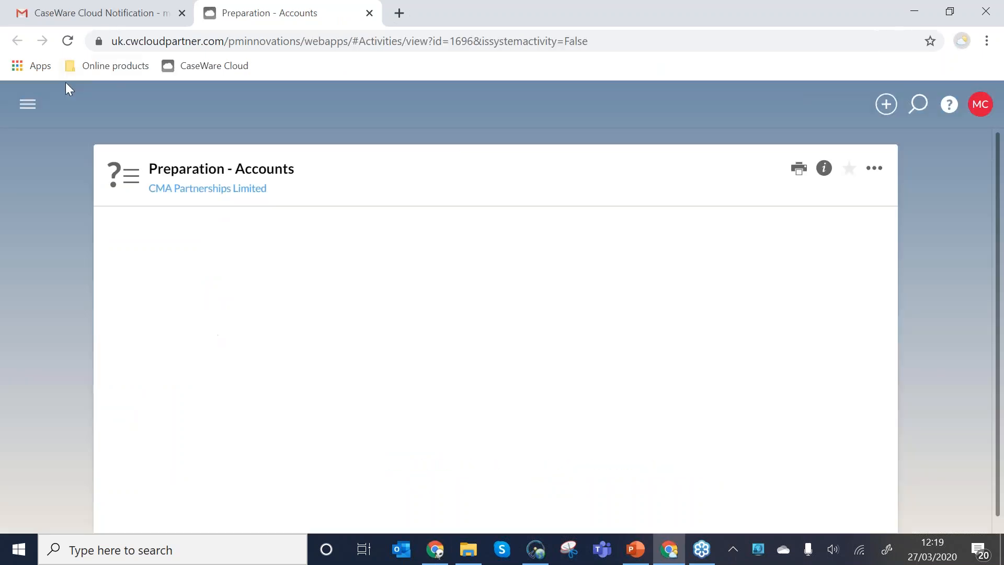
pyautogui.click(28, 103)
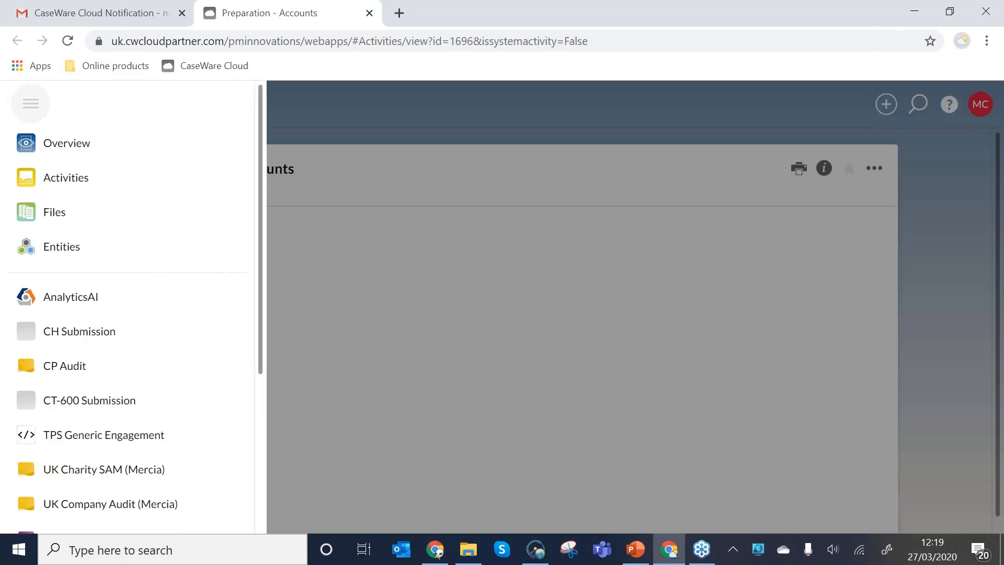
pyautogui.click(60, 152)
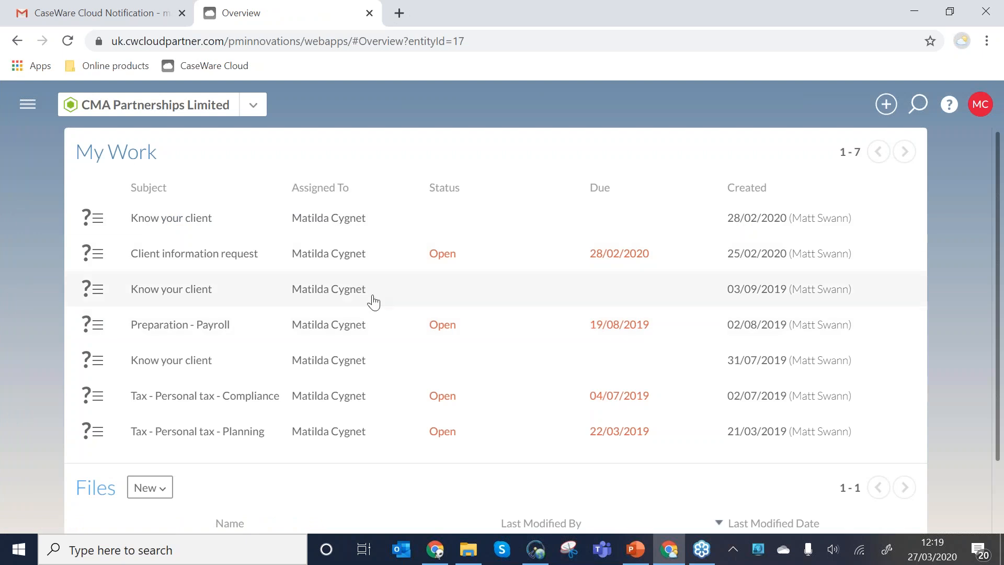
pyautogui.click(910, 17)
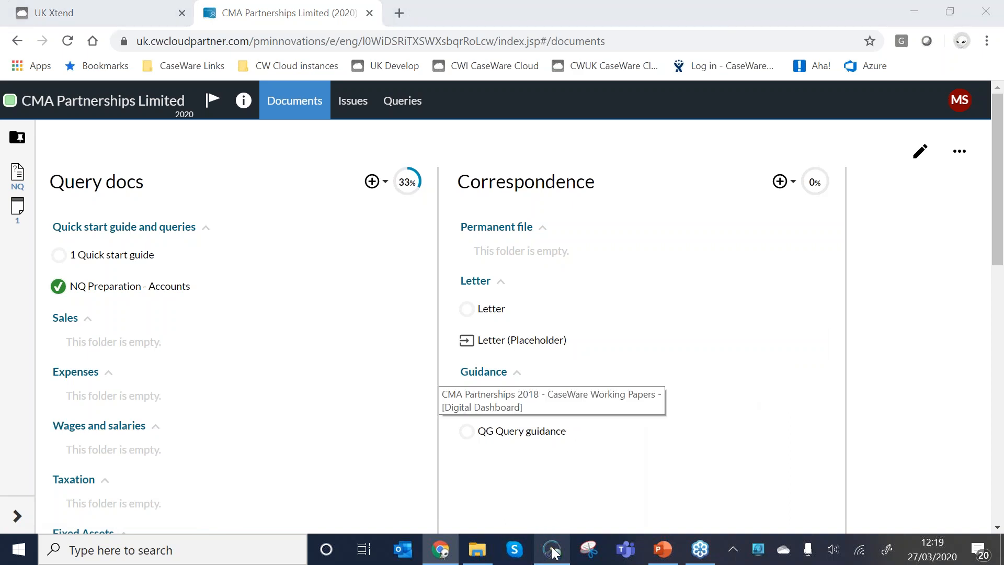
# Switch to CaseWare Working Papers and link the CMA Partnerships 2018 file to the existing CMA Partnerships Limited (2020) Queries file.
pyautogui.click(553, 552)
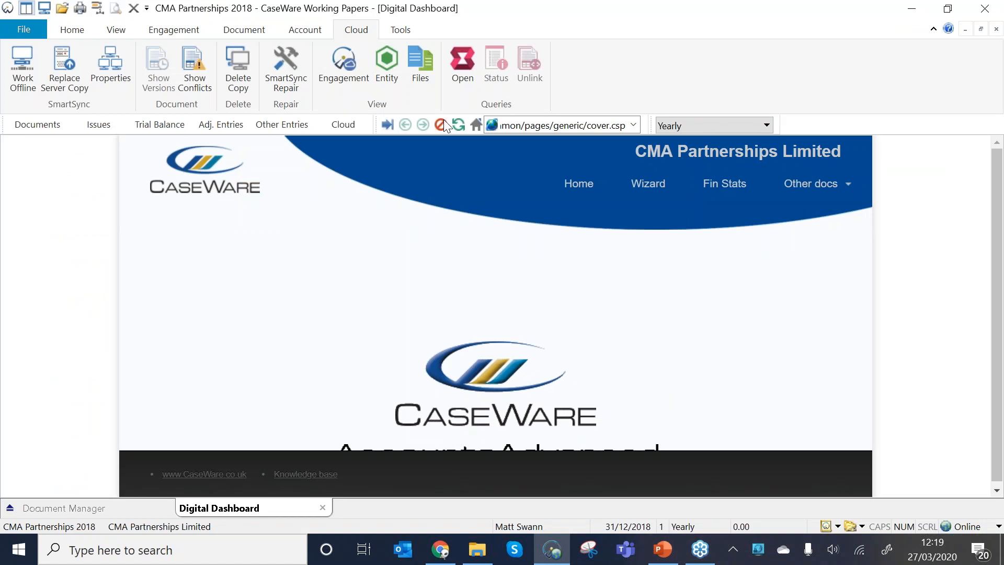
pyautogui.click(462, 65)
pyautogui.click(339, 275)
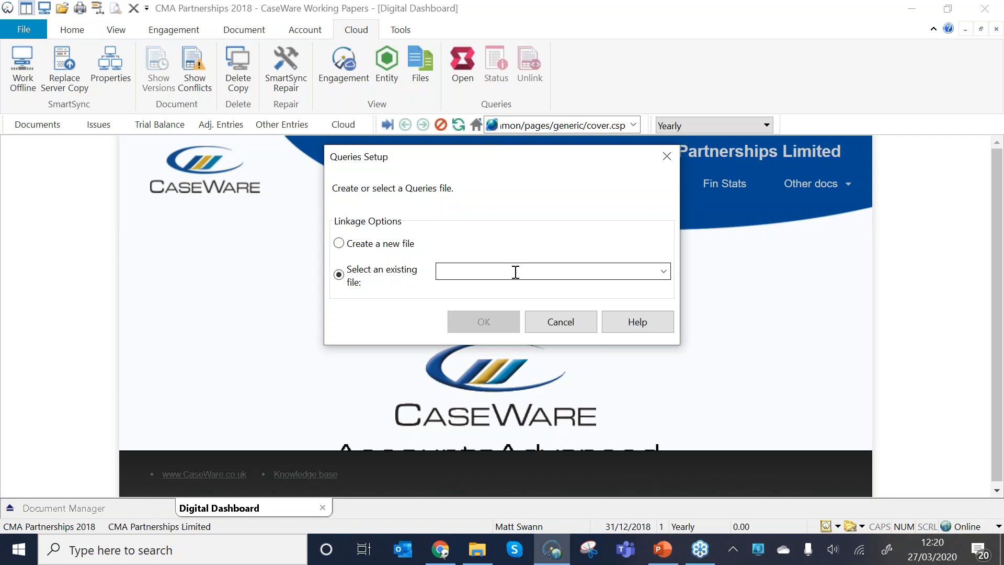
pyautogui.click(472, 323)
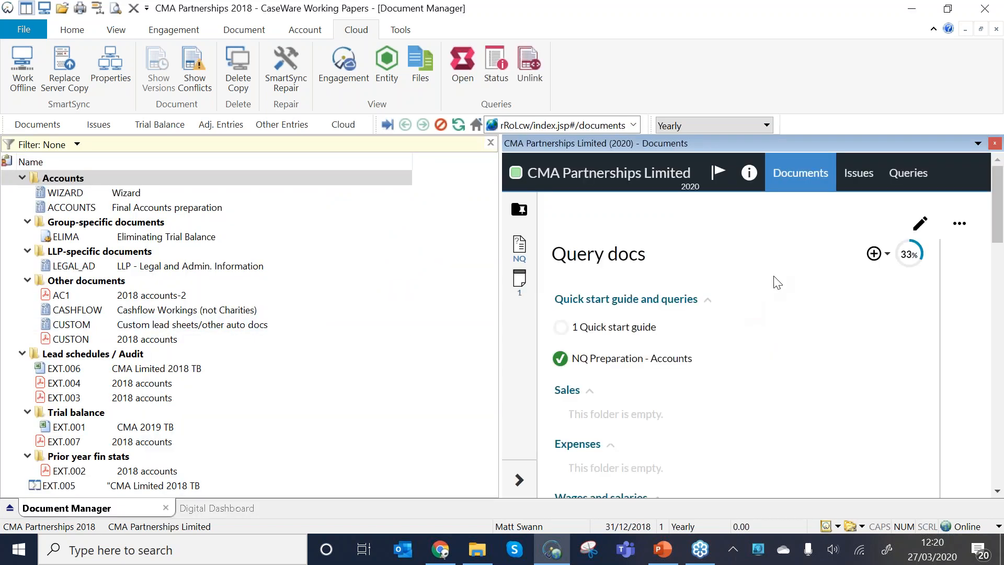
# Copy the TB - _CMA TB 2020 file from the cloud engagement's Other folder into the Group-specific documents of the Working Papers file.
pyautogui.scroll(-10, 777, 283)
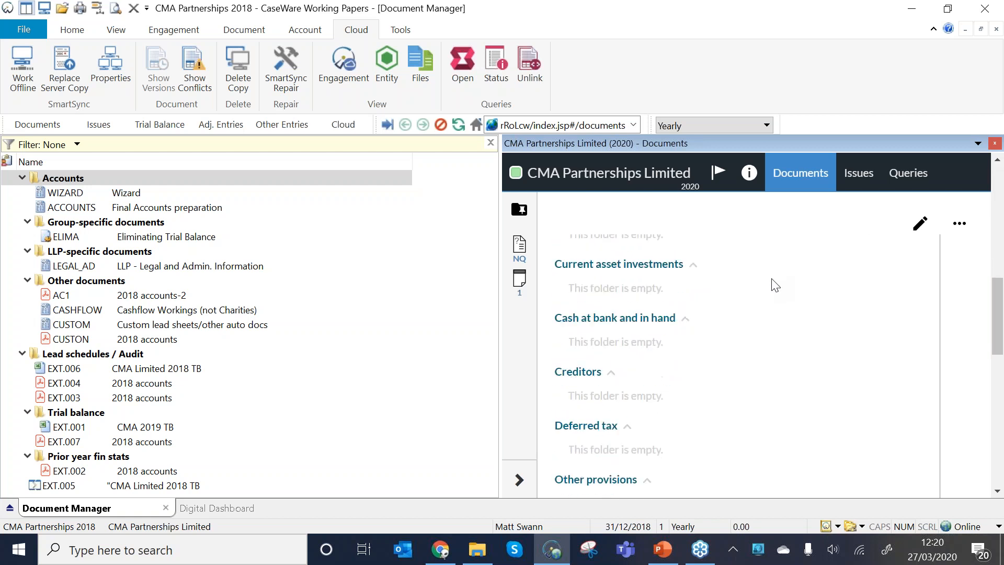
pyautogui.scroll(-8, 773, 285)
pyautogui.scroll(3, 680, 335)
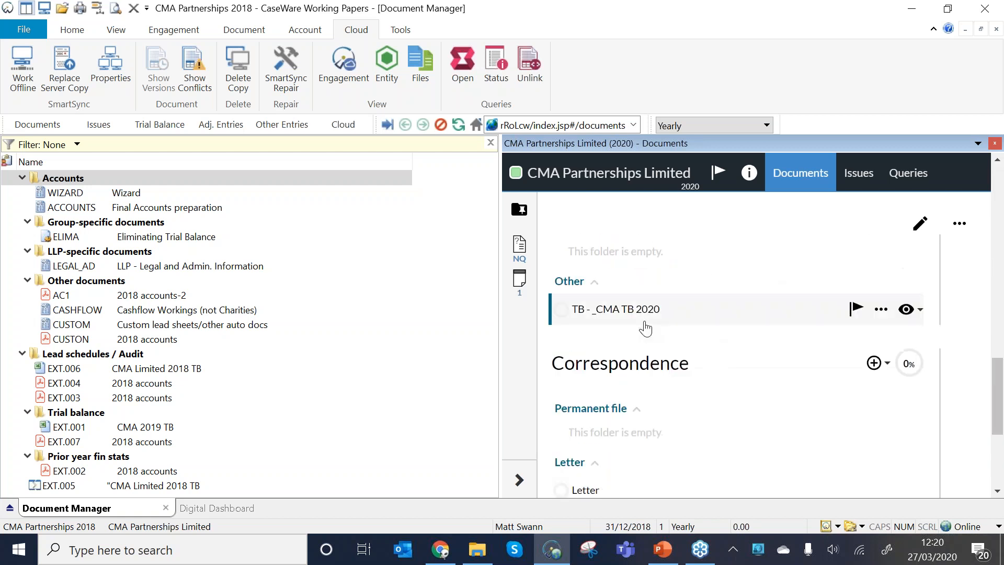
pyautogui.moveTo(646, 328); pyautogui.dragTo(49, 248)
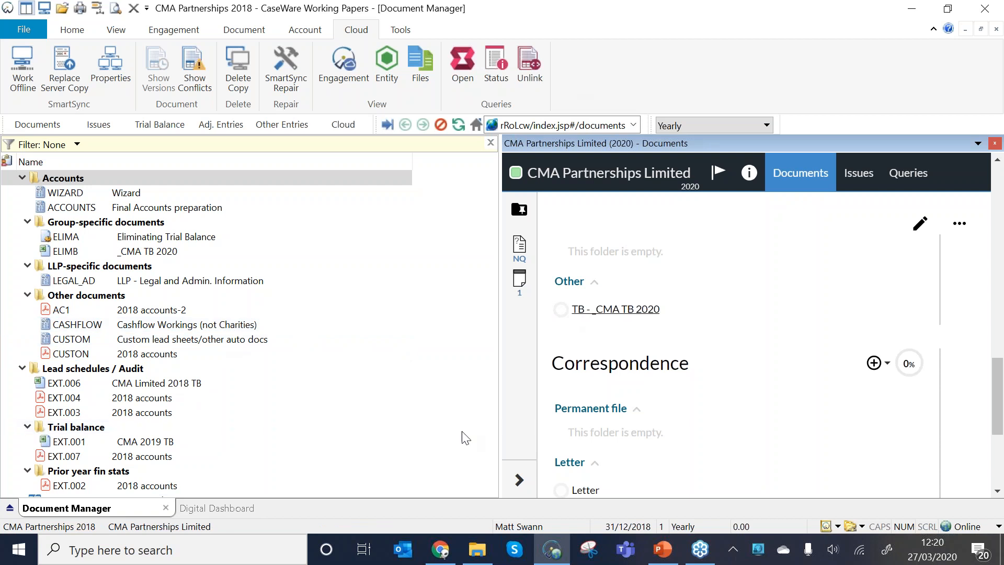
# Switch to the firm's Chrome window and open the organization's settings from the UK Xtend page.
pyautogui.click(441, 550)
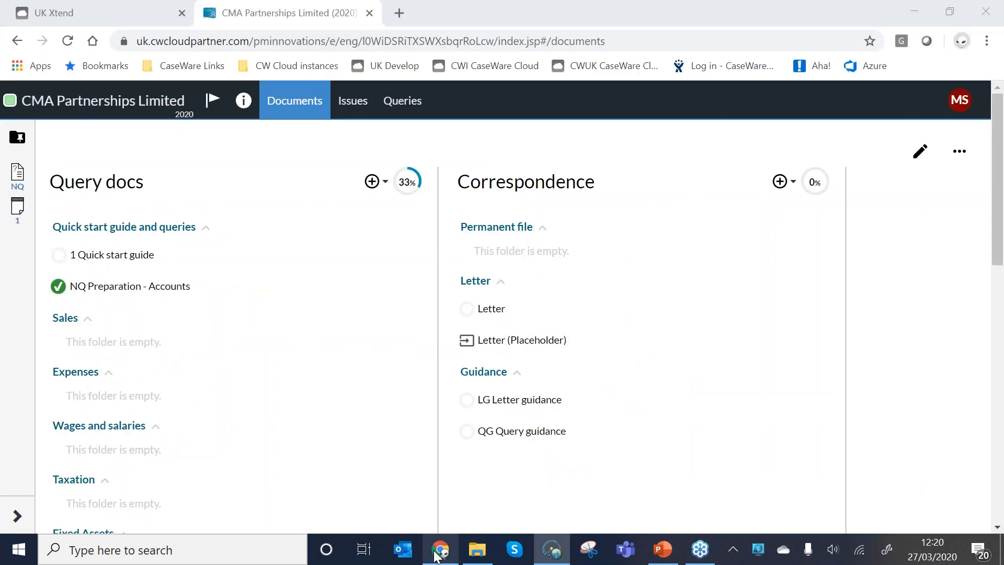
pyautogui.click(109, 11)
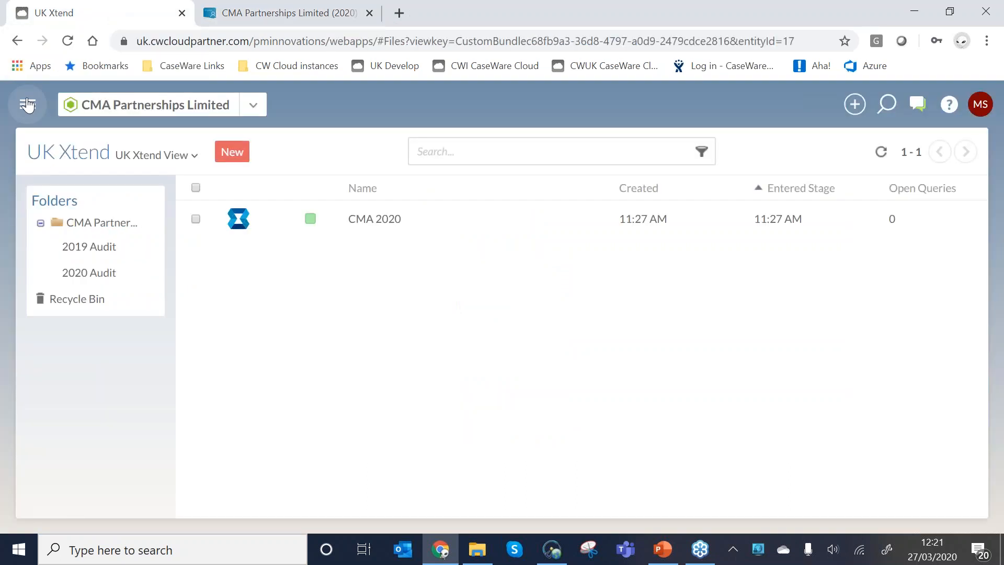
pyautogui.click(27, 105)
pyautogui.scroll(-1, 77, 346)
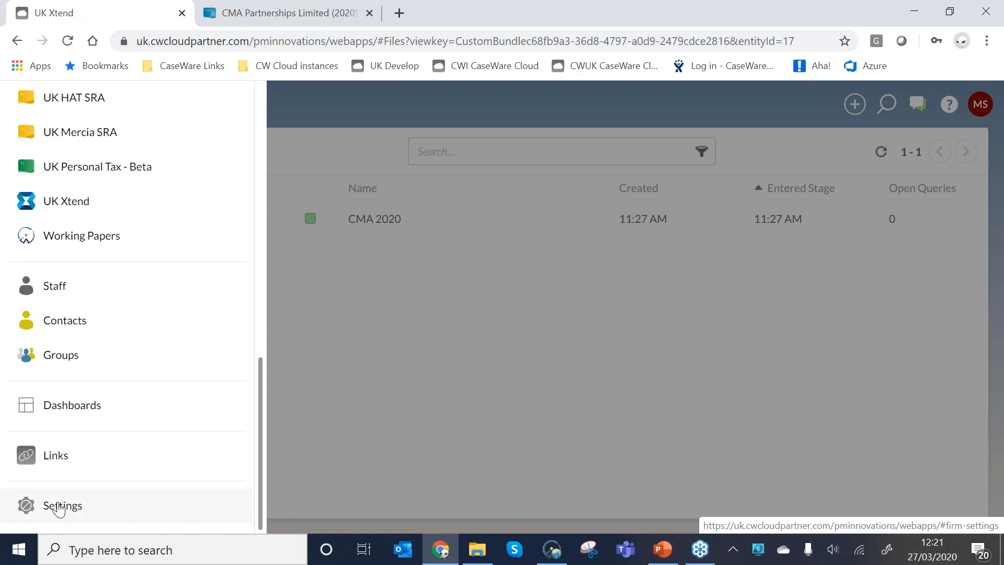
pyautogui.click(59, 508)
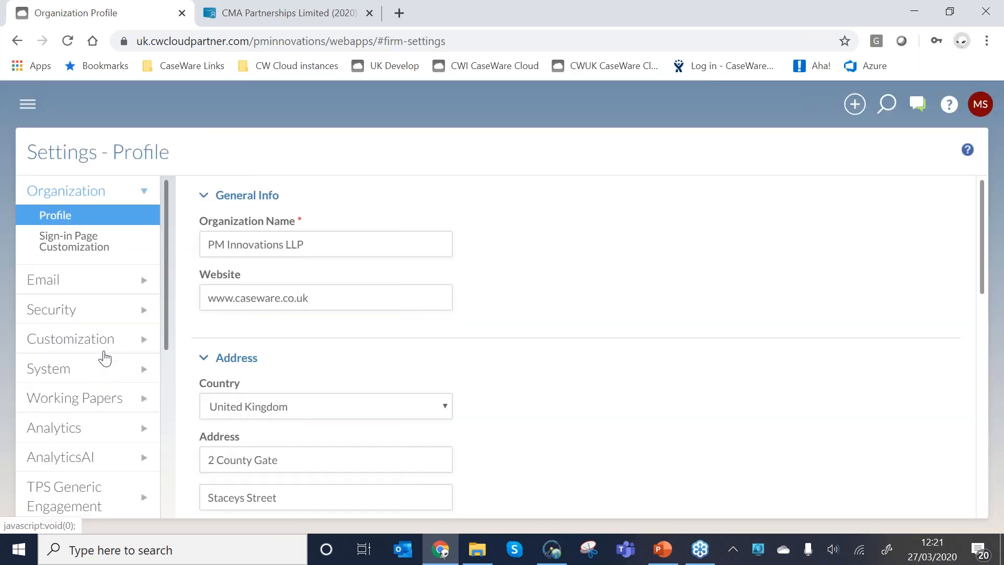
# Create a draft of the UK Xtend template from its template management settings.
pyautogui.scroll(-6, 105, 357)
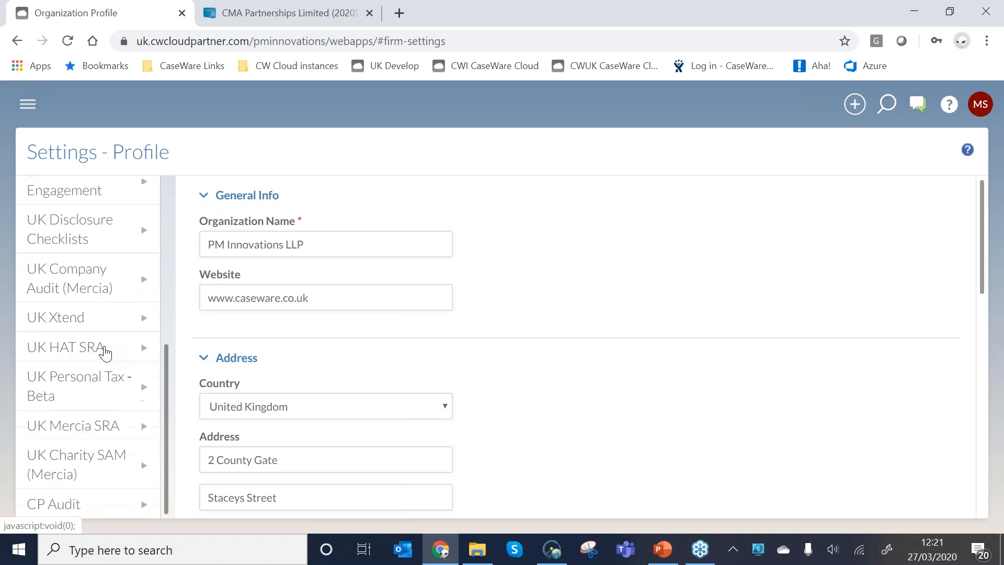
pyautogui.click(61, 318)
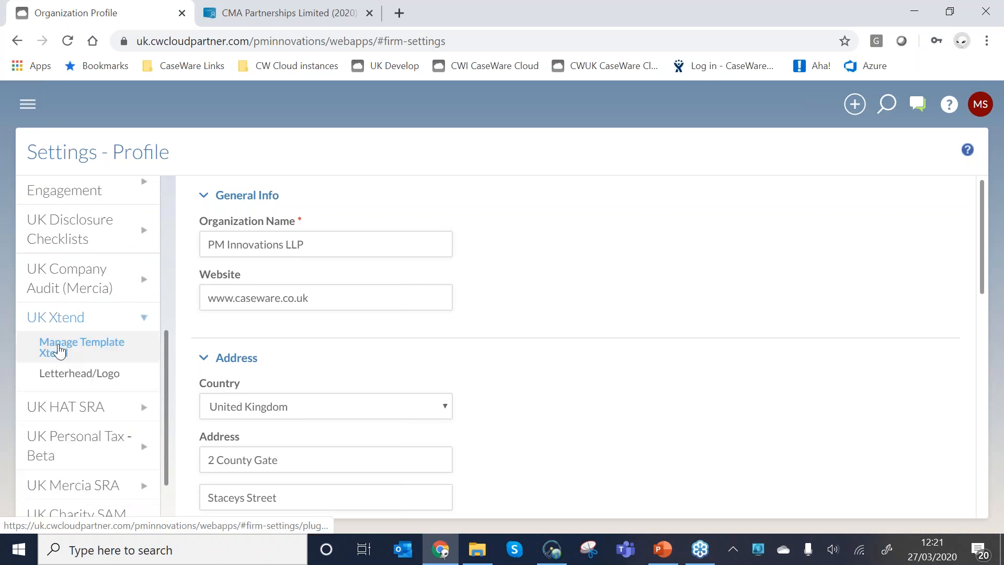
pyautogui.click(61, 350)
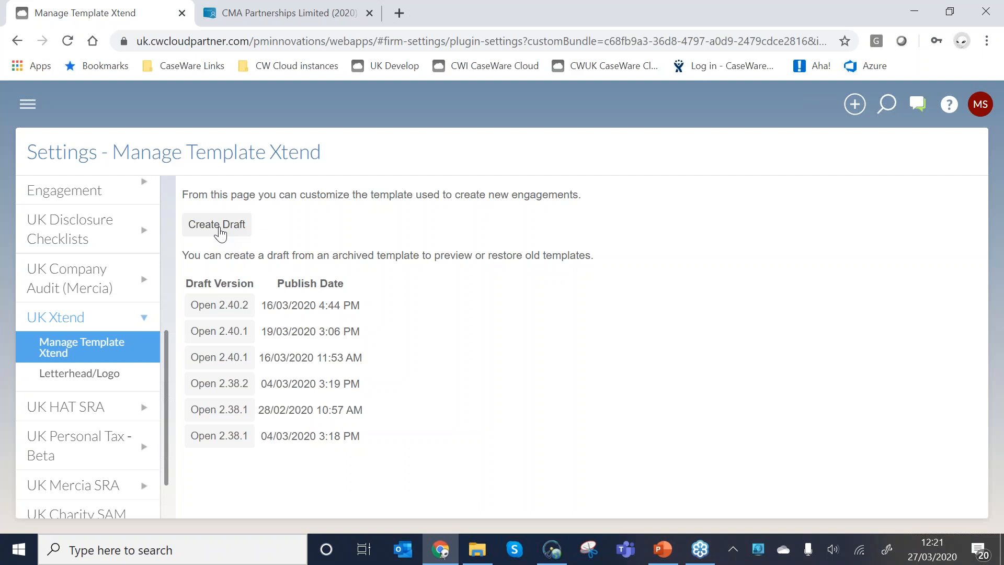
pyautogui.click(222, 228)
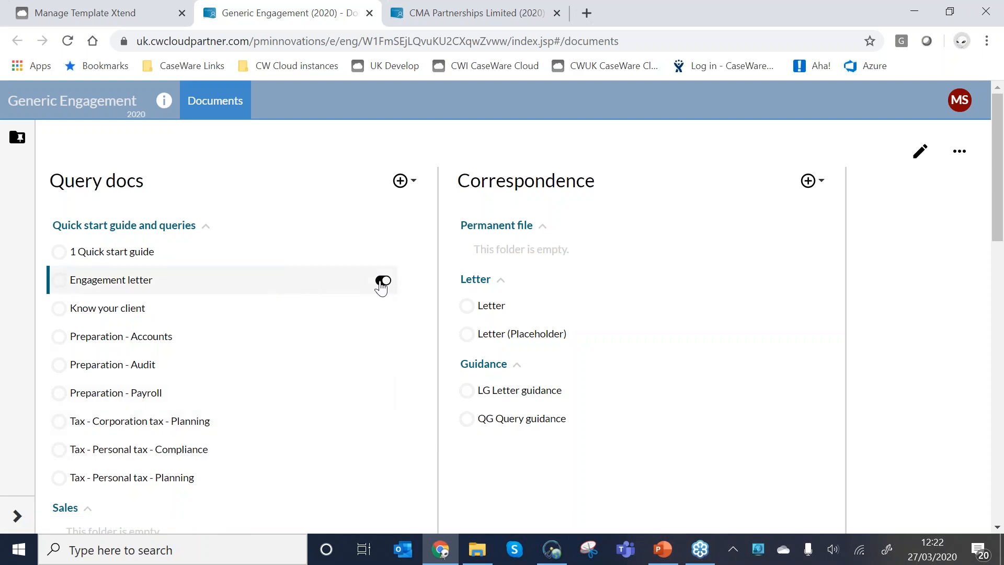
# Suppress the Engagement letter document in the template and restore it.
pyautogui.click(383, 282)
pyautogui.click(381, 282)
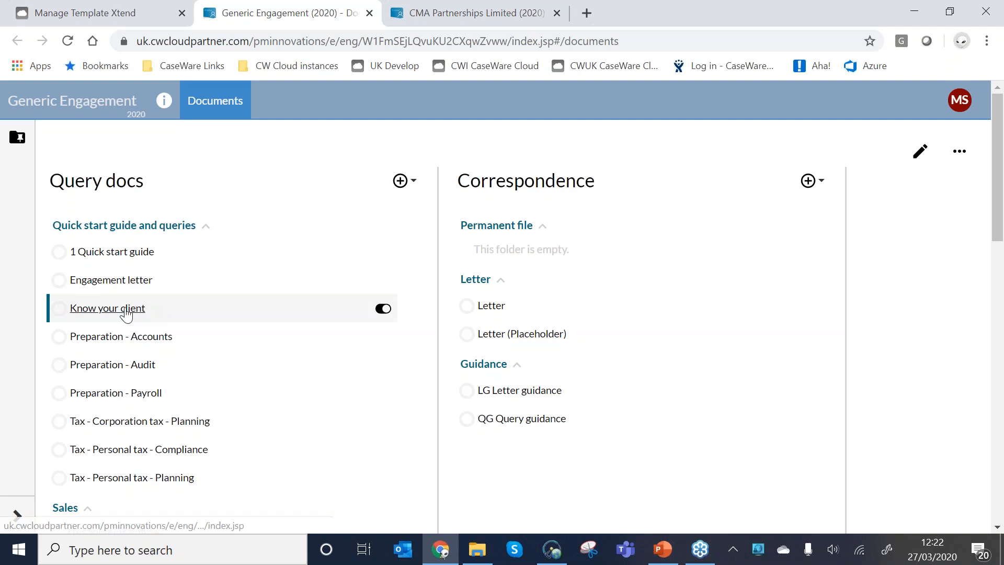
# In Know your client, suppress and restore the Contact details question set, and check which question types can be inserted after Entities.
pyautogui.click(130, 310)
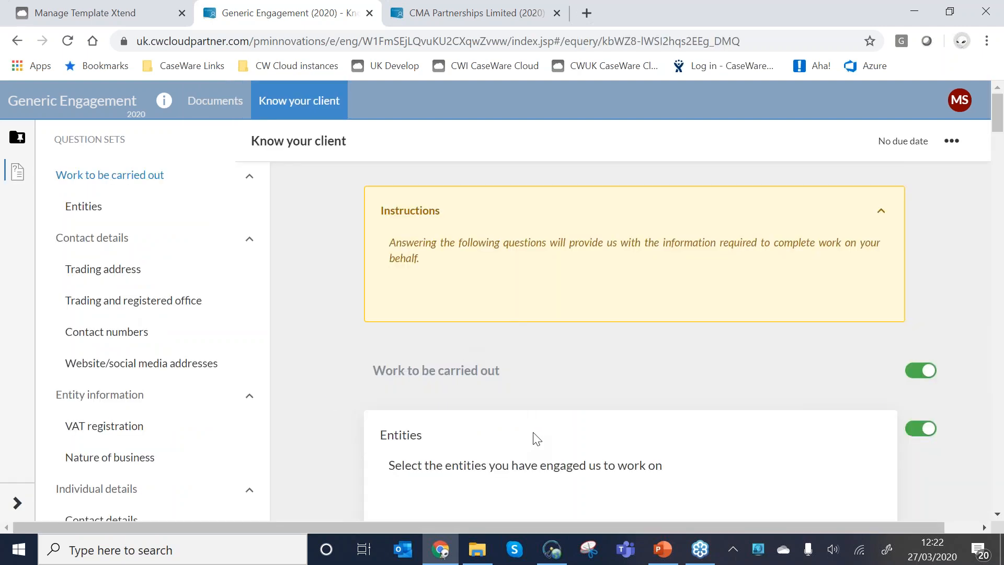
pyautogui.scroll(-3, 533, 434)
pyautogui.scroll(-1, 591, 424)
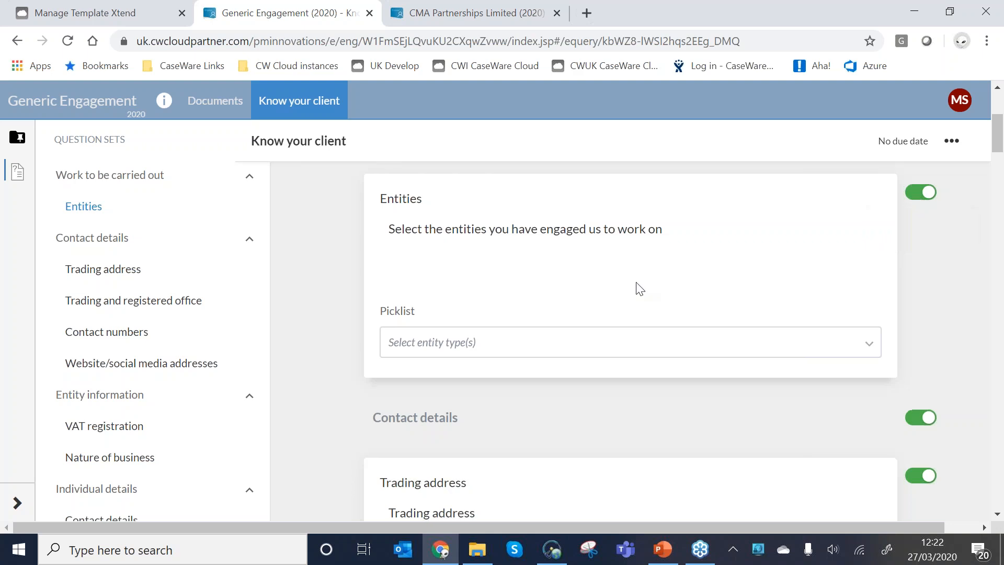
pyautogui.scroll(-3, 639, 289)
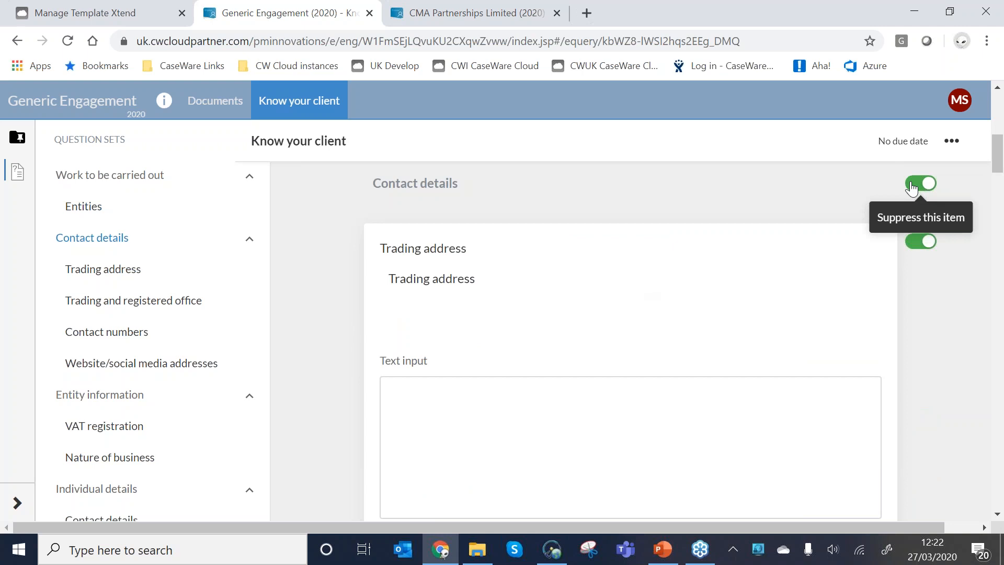
pyautogui.click(912, 184)
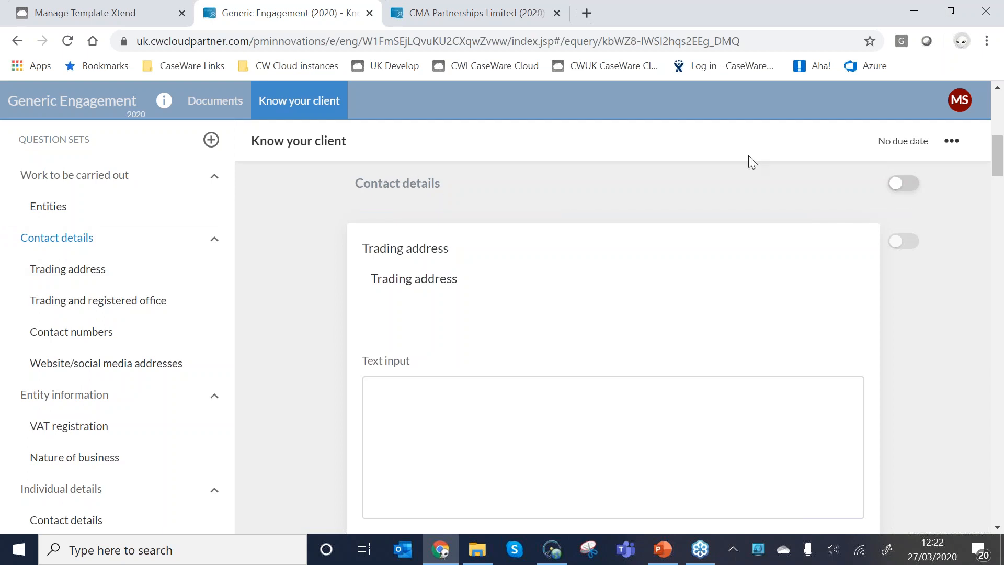
pyautogui.scroll(-10, 908, 216)
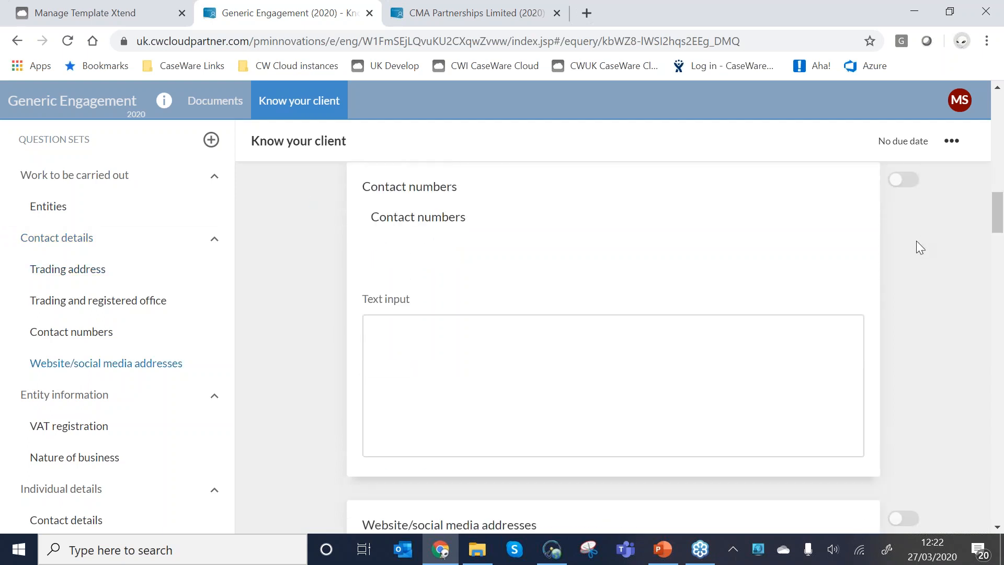
pyautogui.scroll(8, 921, 247)
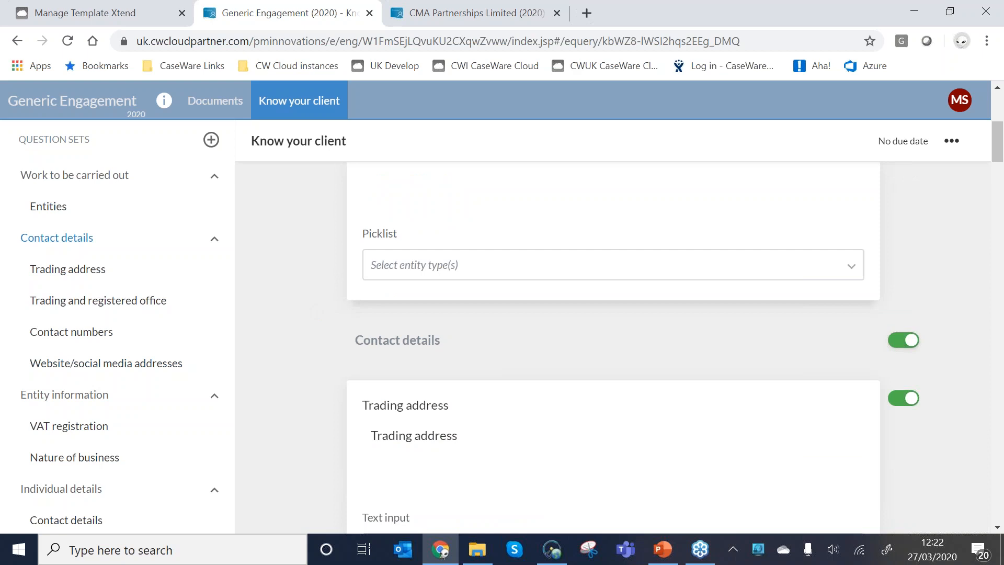
pyautogui.click(317, 313)
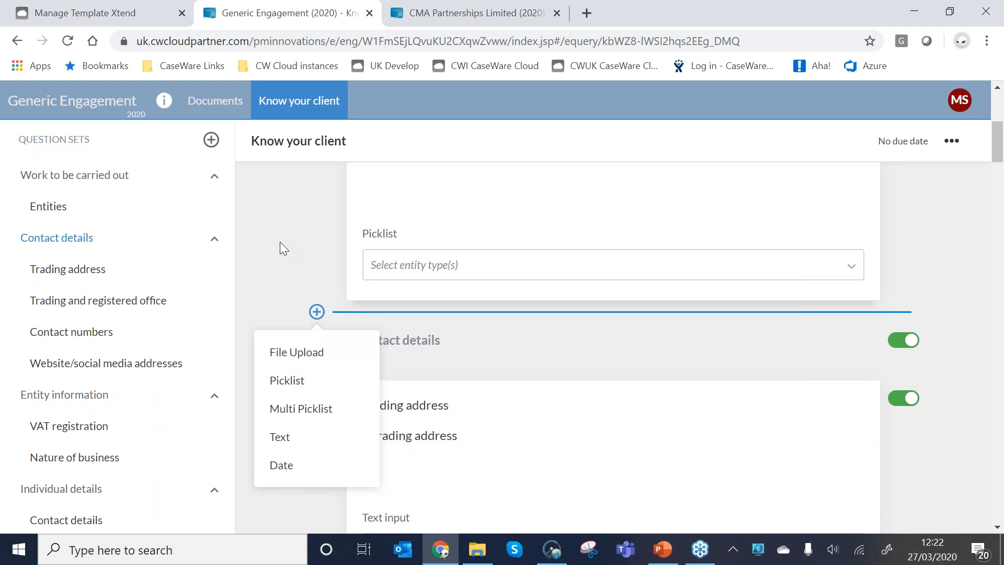
pyautogui.click(214, 101)
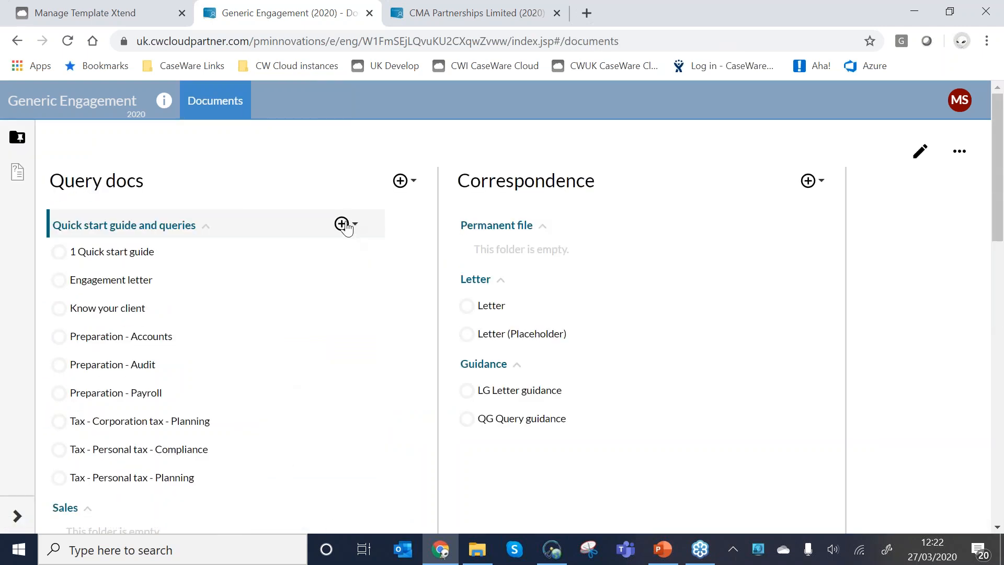
# Add a query template to Quick start guide and queries with the identifier Example and the name "Query Template - Example".
pyautogui.click(343, 225)
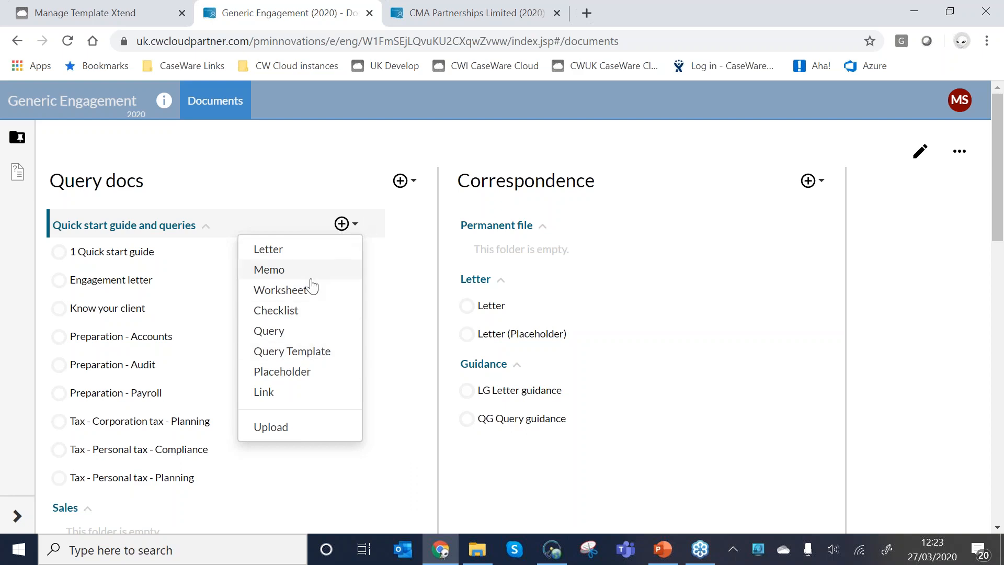
pyautogui.click(274, 356)
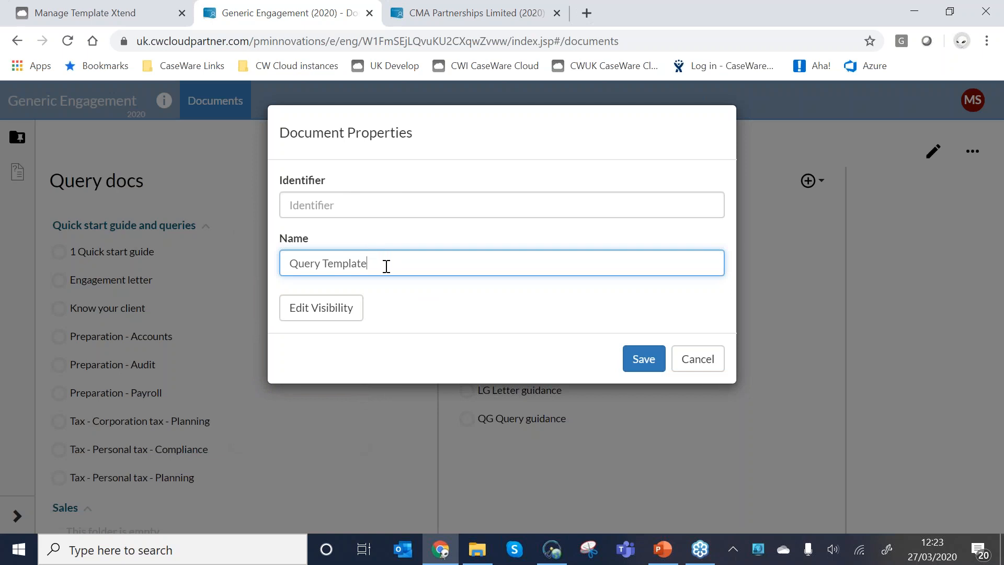
pyautogui.click(385, 212)
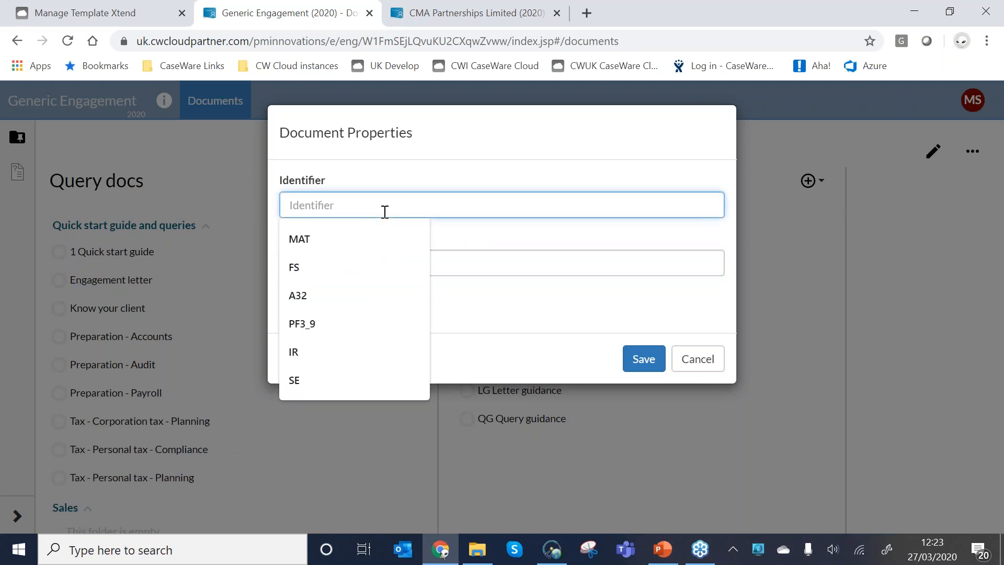
pyautogui.write('Example')
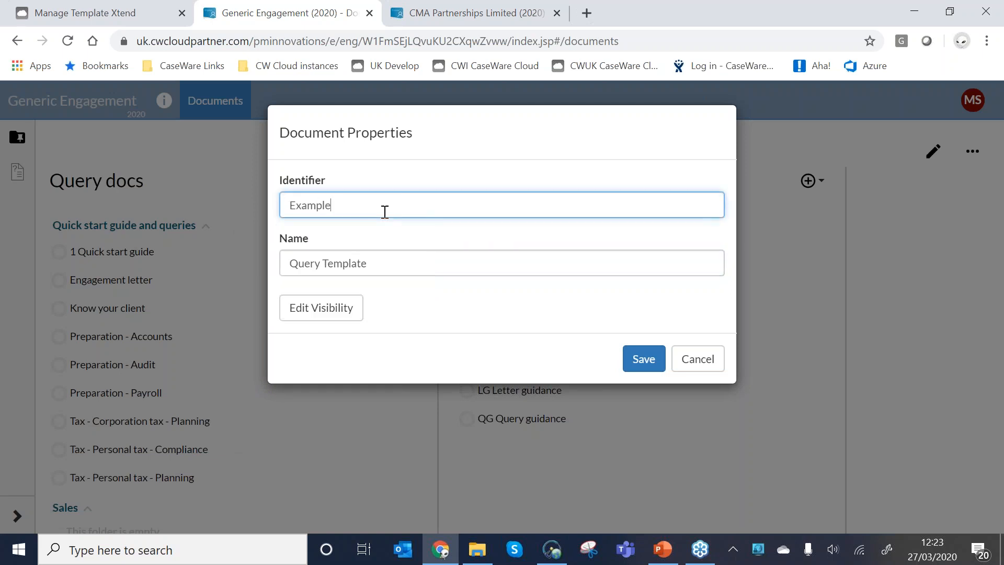
pyautogui.click(384, 269)
pyautogui.write('-')
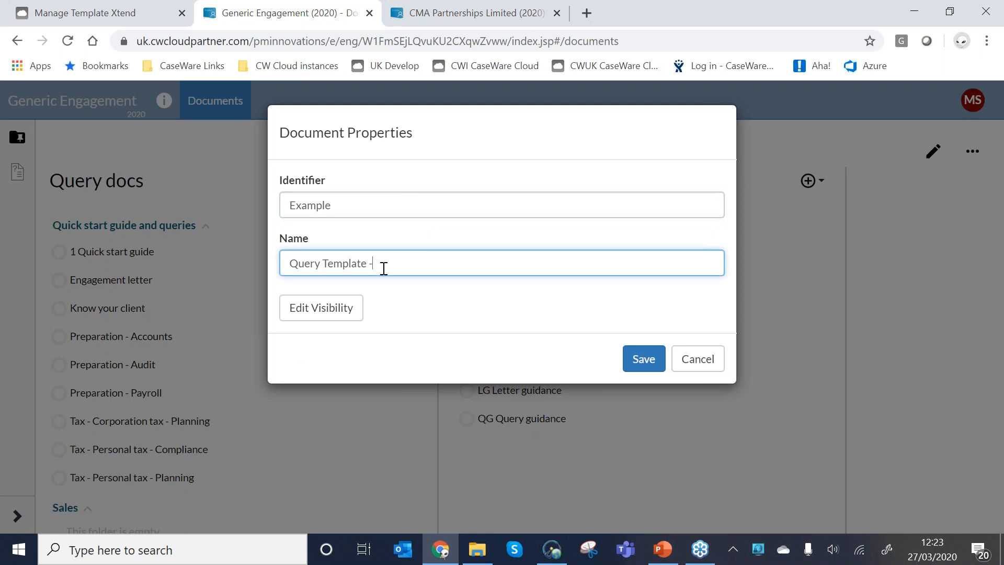
pyautogui.write(' Example')
pyautogui.click(654, 359)
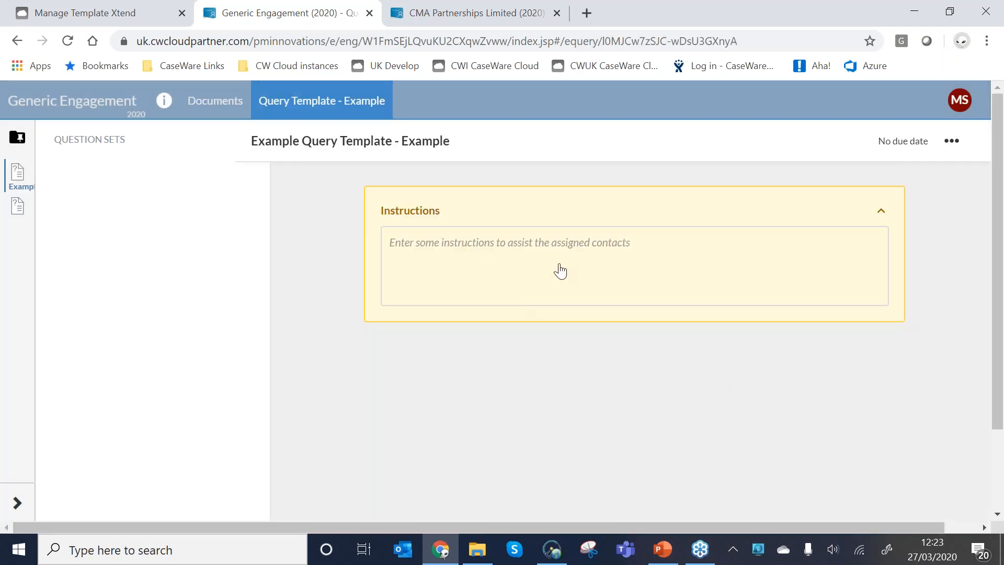
pyautogui.click(558, 271)
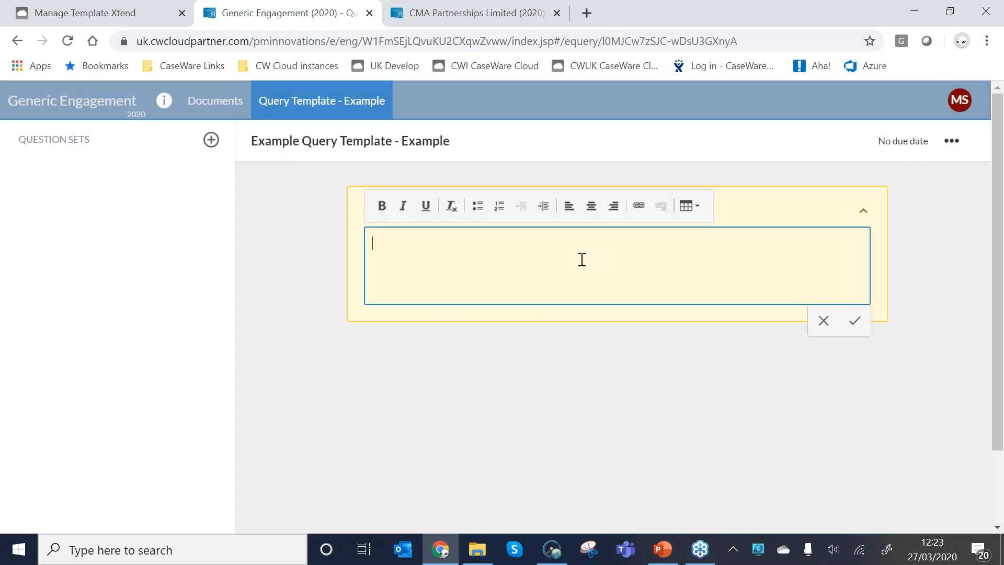
pyautogui.click(498, 349)
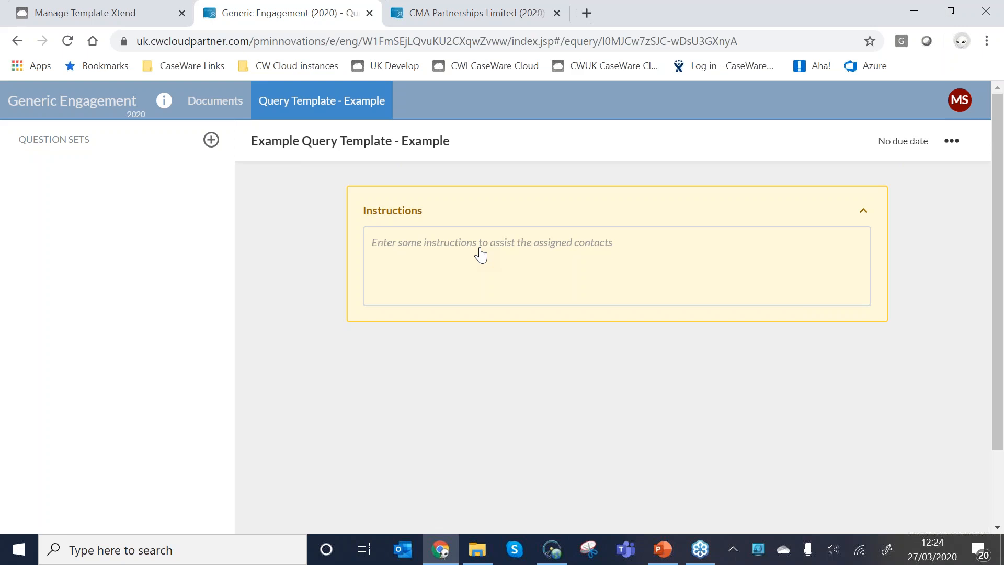
pyautogui.click(534, 247)
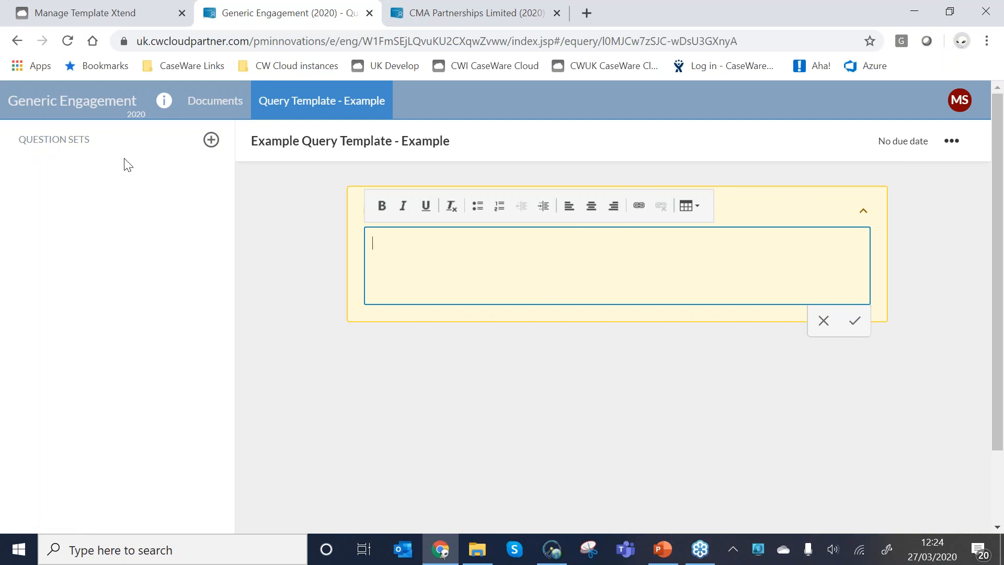
# Add a question set to the query template, titled with the presenter's first name followed by "Example".
pyautogui.click(209, 143)
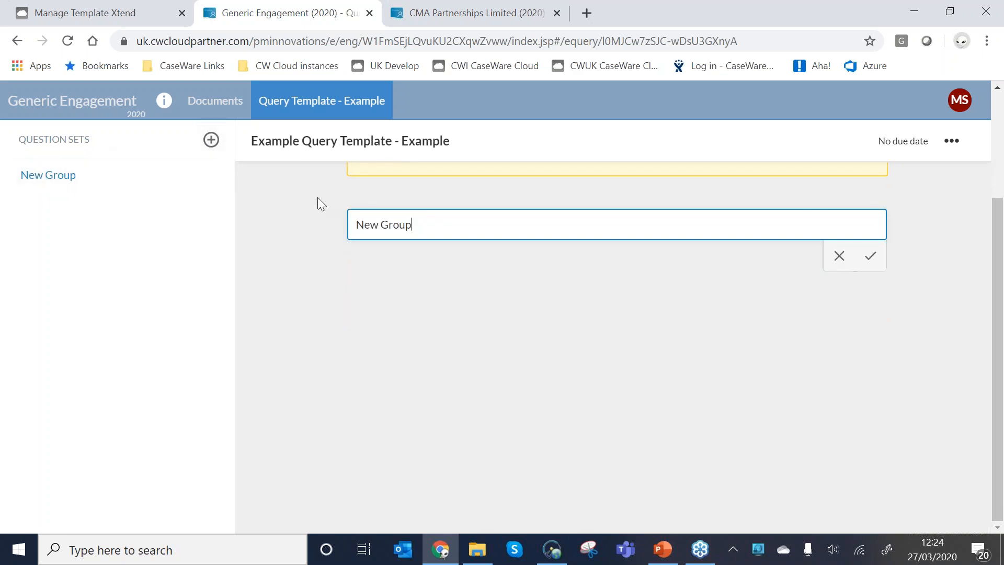
pyautogui.hotkey('ctrl', 'shift', 'Left')
pyautogui.hotkey('ctrl', 'shift', 'Left')
pyautogui.write('Matts Example')
pyautogui.click(870, 256)
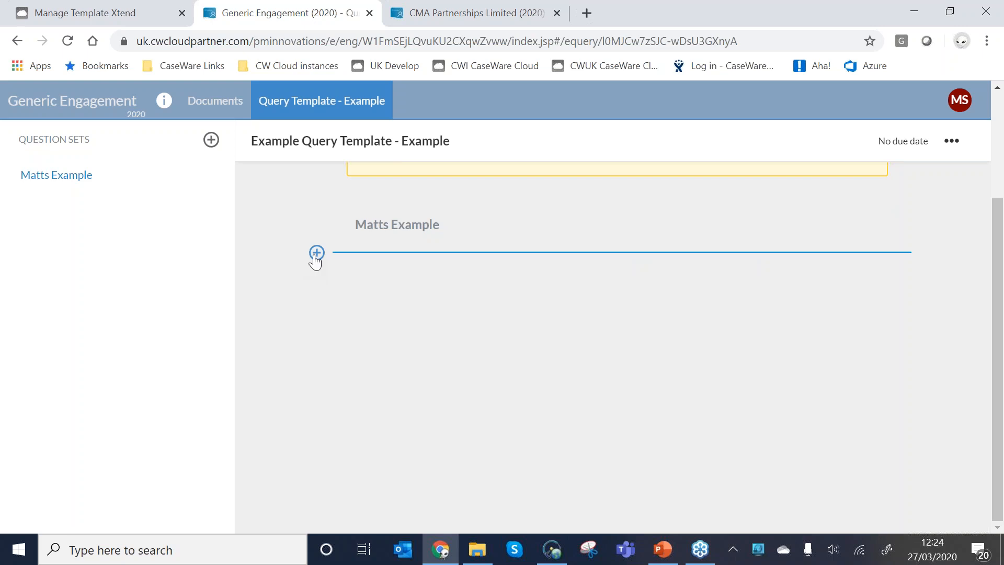
# Add a picklist question to the new question set with two people's first names as its options.
pyautogui.click(316, 253)
pyautogui.click(306, 329)
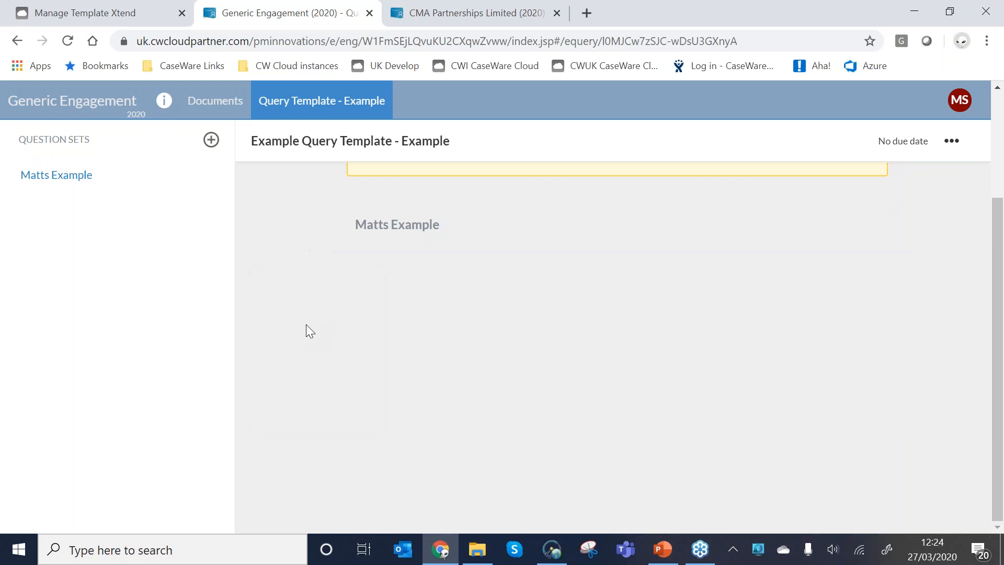
pyautogui.click(399, 444)
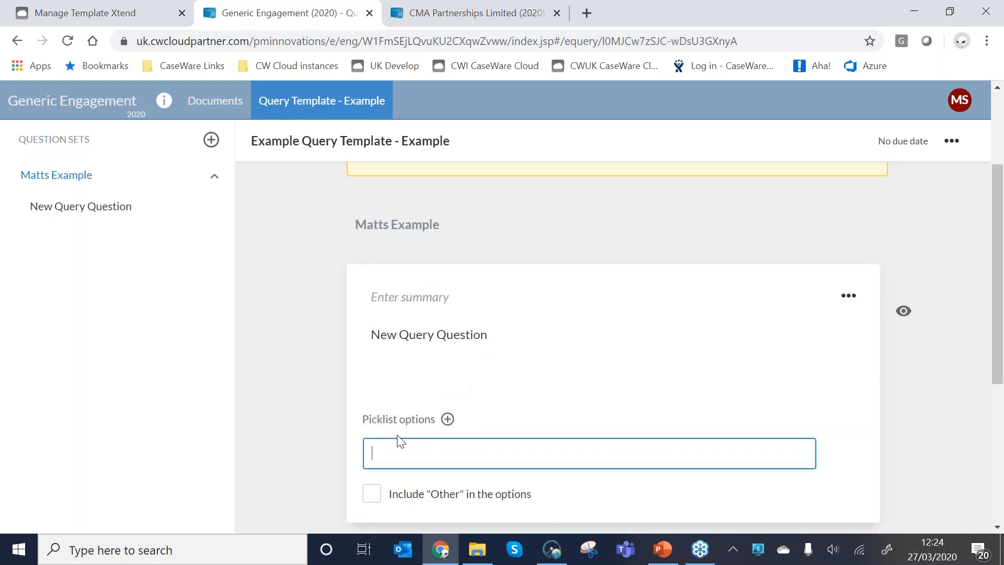
pyautogui.write('Matt')
pyautogui.click(447, 419)
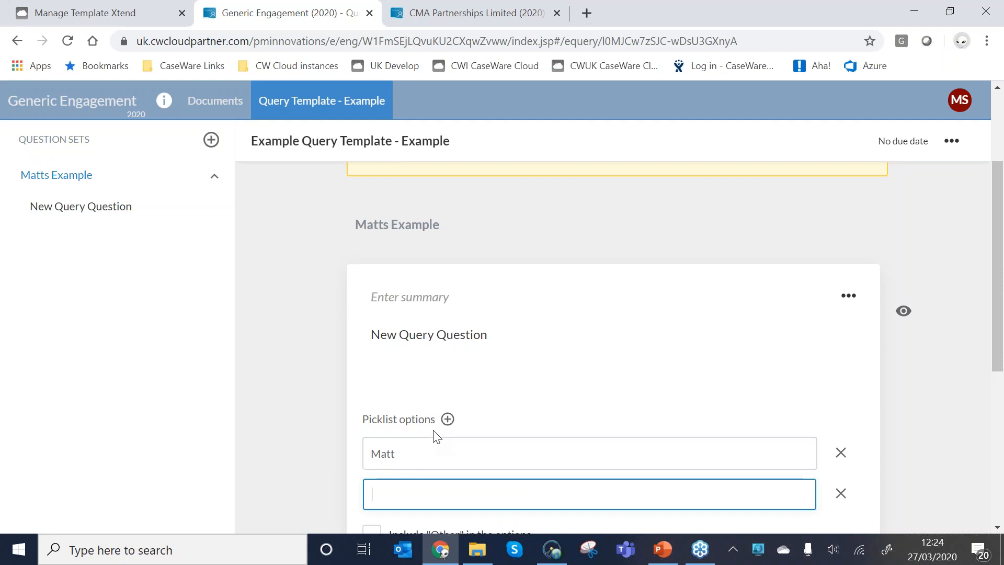
pyautogui.write('Georgie')
# Word the new picklist question as "Please select the trainer", correcting the misspelled "the" with the suggested spelling.
pyautogui.scroll(-1, 441, 343)
pyautogui.moveTo(530, 260); pyautogui.dragTo(318, 269)
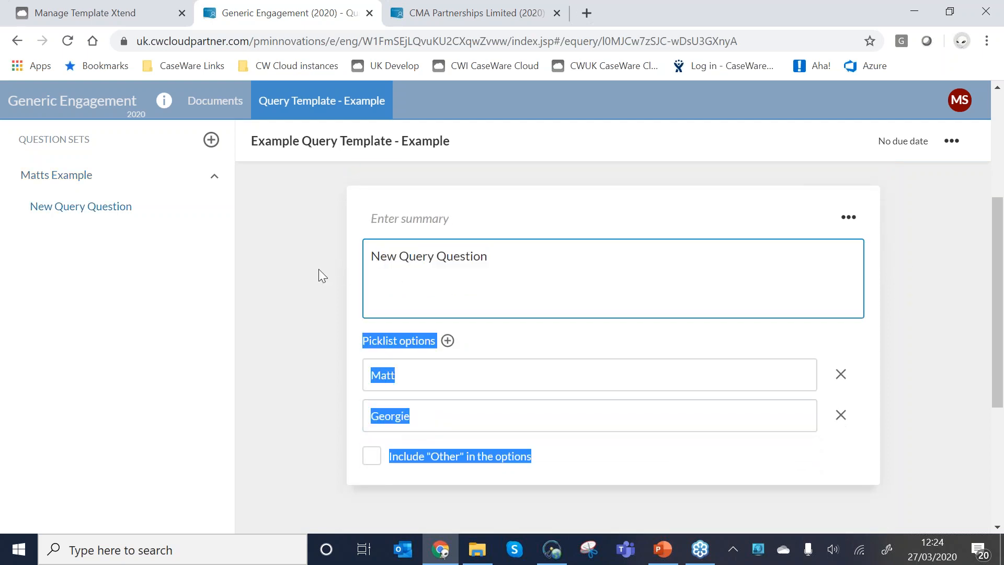
pyautogui.click(468, 260)
pyautogui.tripleClick(486, 257)
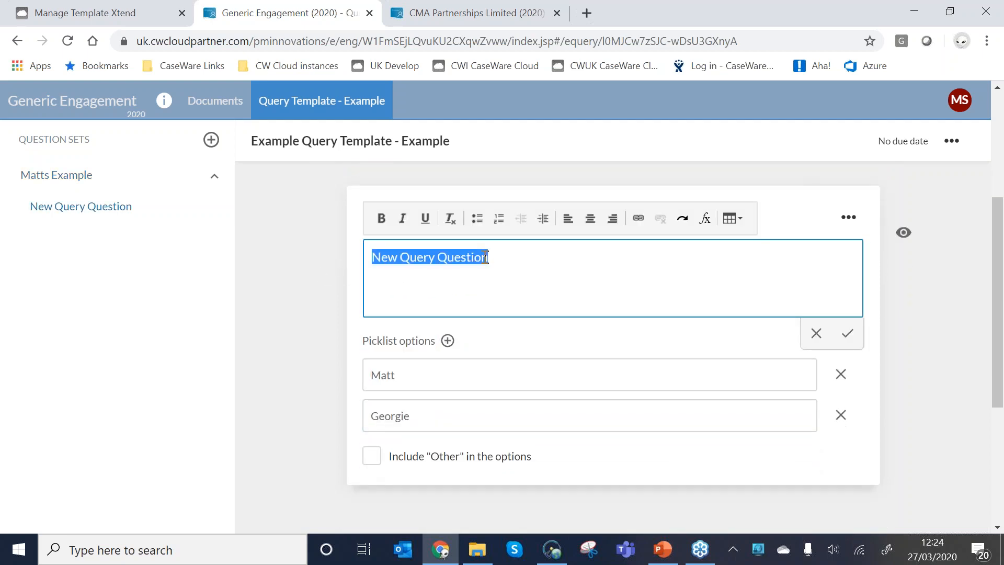
pyautogui.write('Please select h')
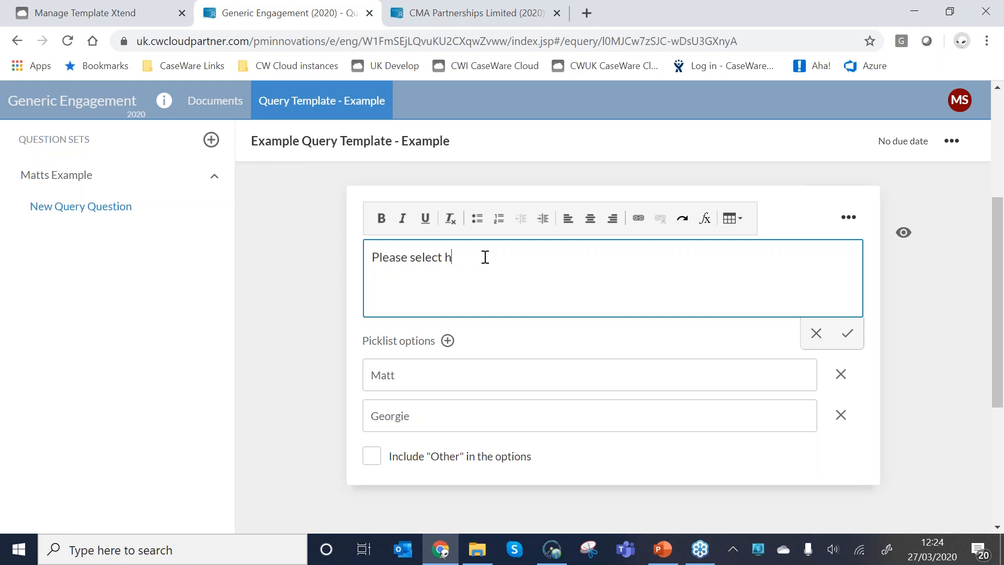
pyautogui.write('te trainer')
pyautogui.rightClick(449, 258)
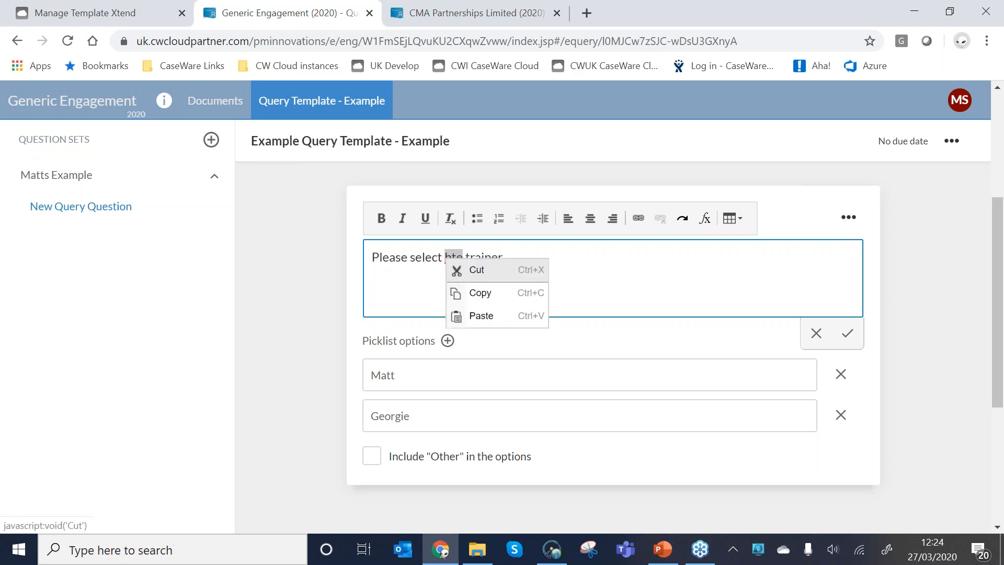
pyautogui.click(432, 273)
pyautogui.rightClick(458, 260)
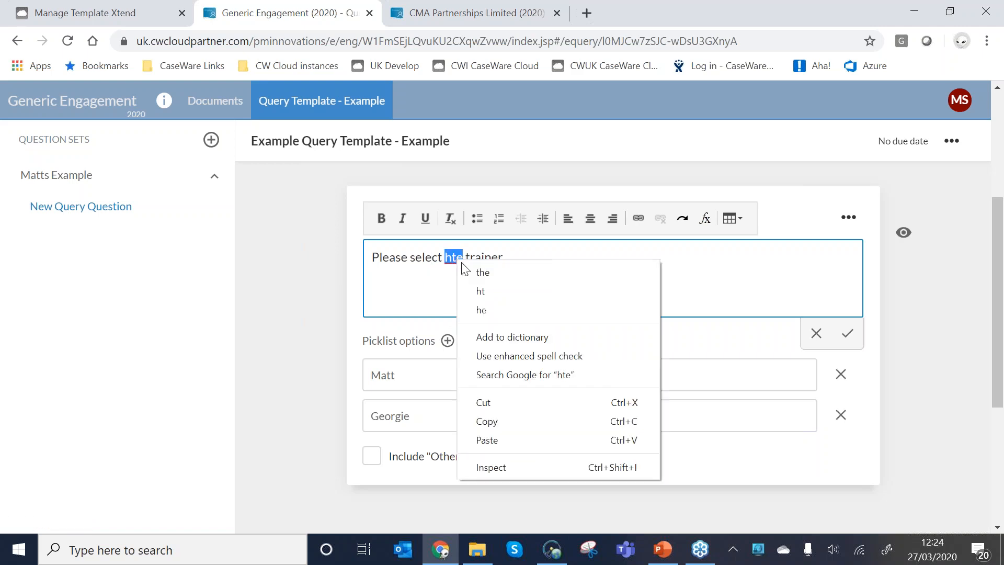
pyautogui.click(471, 274)
# Add a text question below the trainer picklist question and word it "Training requirements".
pyautogui.scroll(-1, 366, 403)
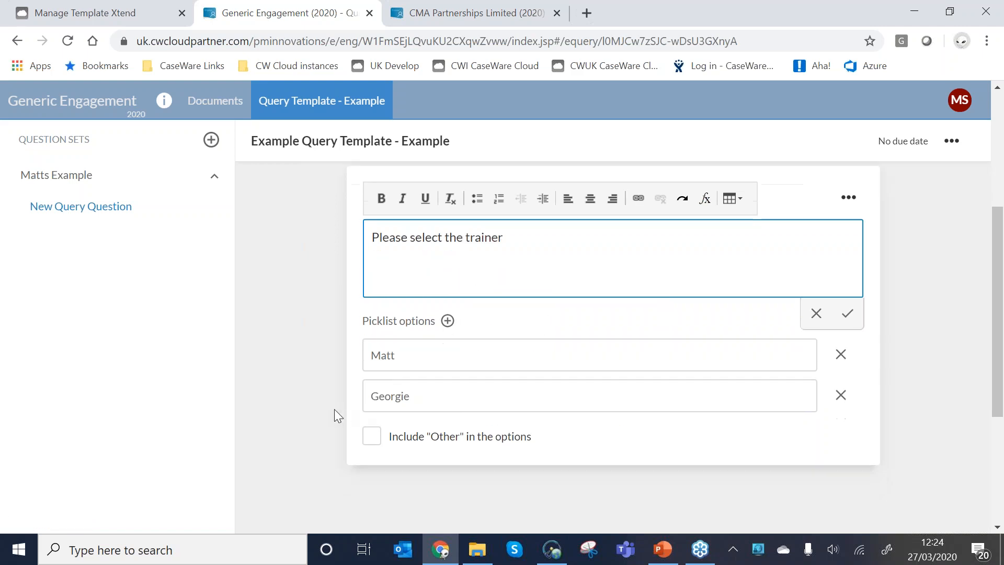
pyautogui.click(316, 340)
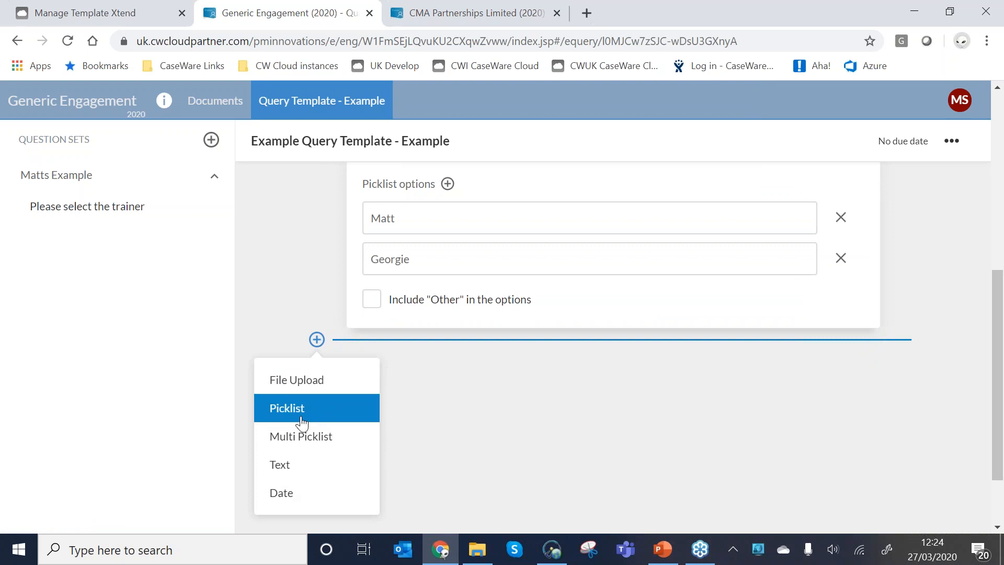
pyautogui.click(281, 464)
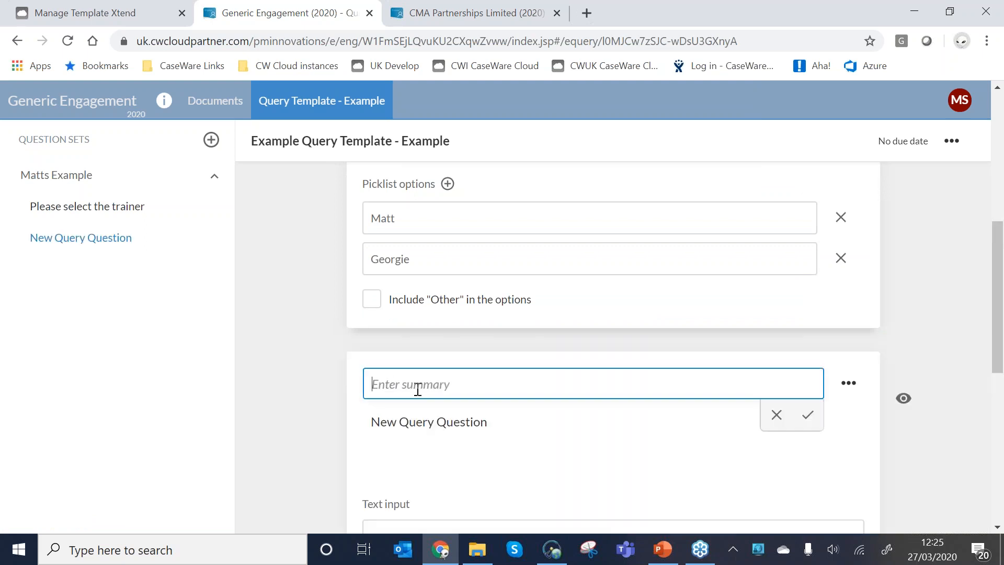
pyautogui.click(429, 422)
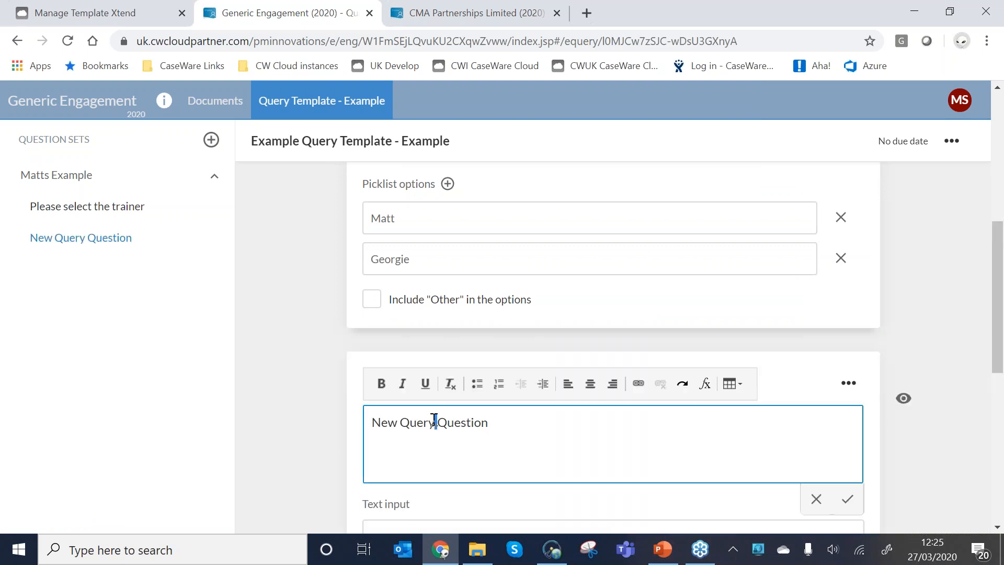
pyautogui.tripleClick(434, 420)
pyautogui.write('Training requirement')
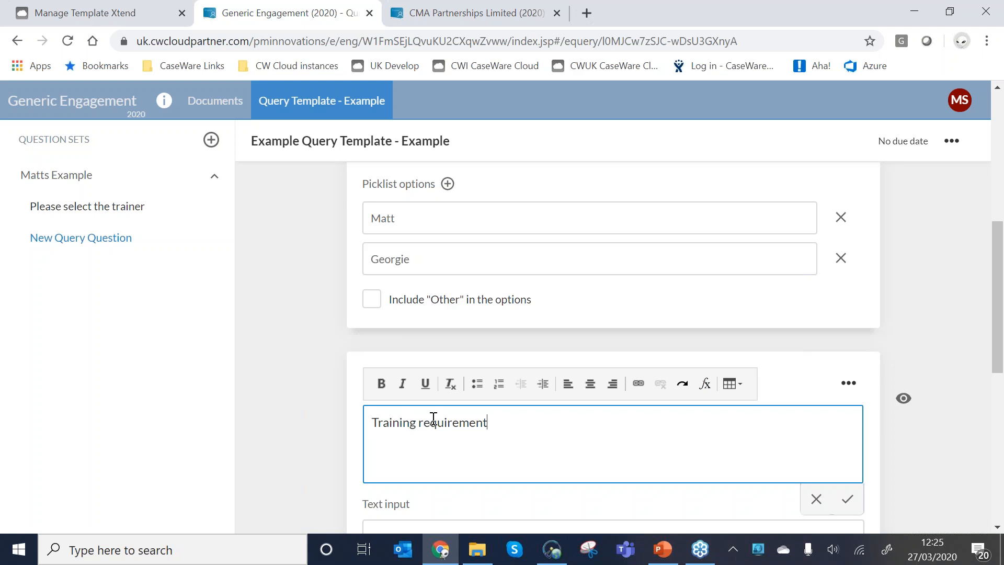
pyautogui.write('s')
pyautogui.click(313, 442)
pyautogui.scroll(-3, 366, 419)
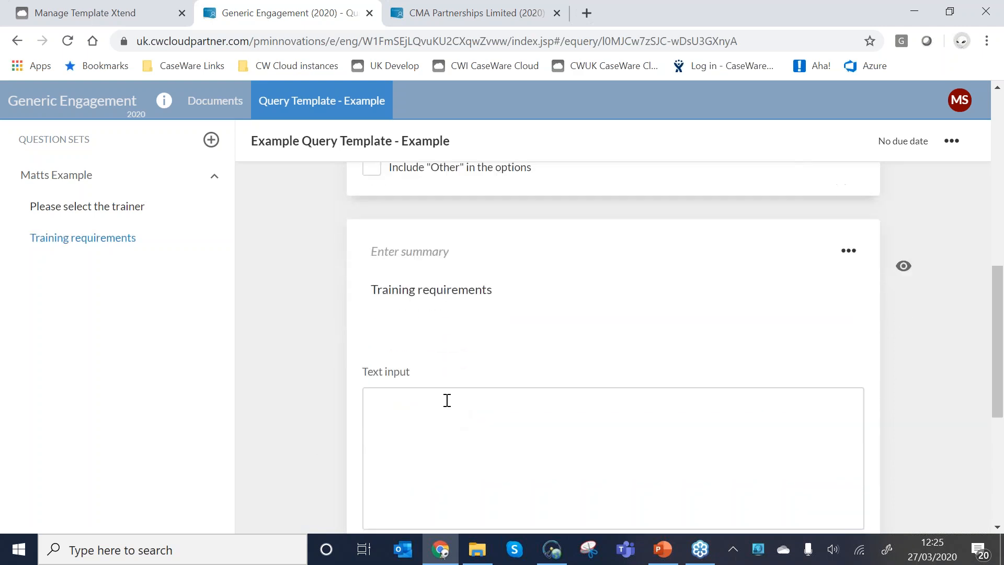
# Reword the text question as "Please describe your training requirements".
pyautogui.scroll(1, 448, 401)
pyautogui.scroll(-2, 479, 426)
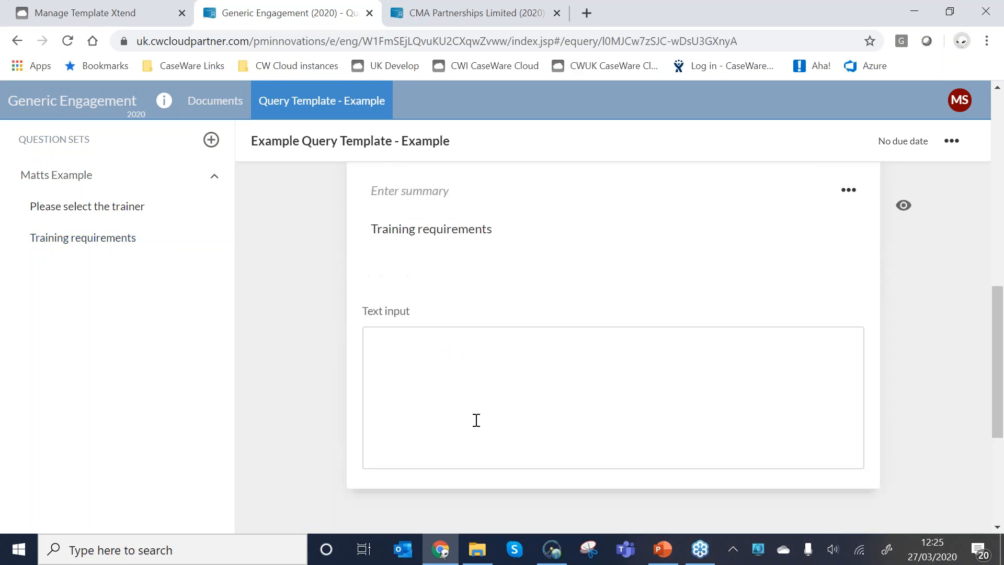
pyautogui.scroll(2, 477, 420)
pyautogui.click(509, 345)
pyautogui.moveTo(508, 345); pyautogui.dragTo(331, 346)
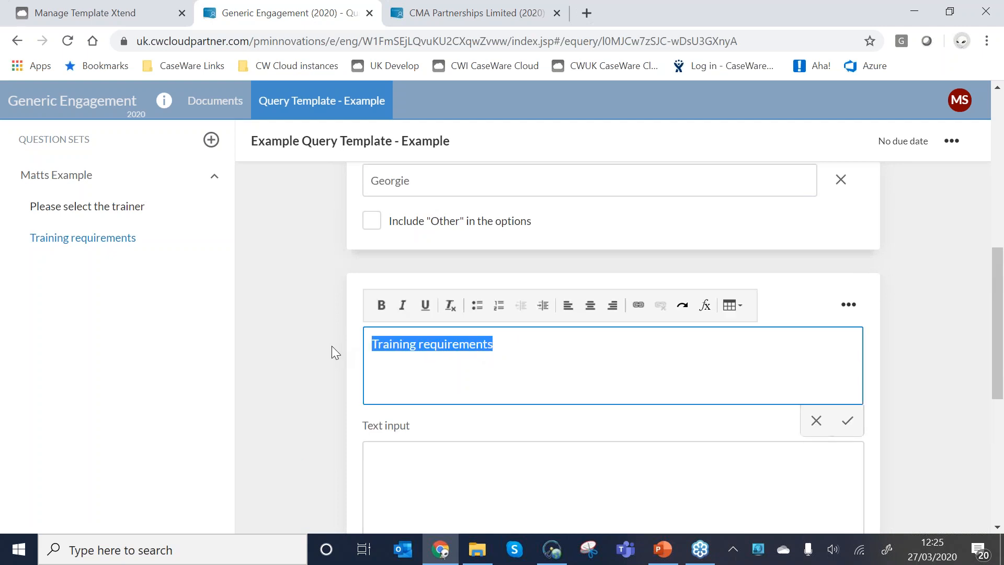
pyautogui.press('Left')
pyautogui.write('Please descr')
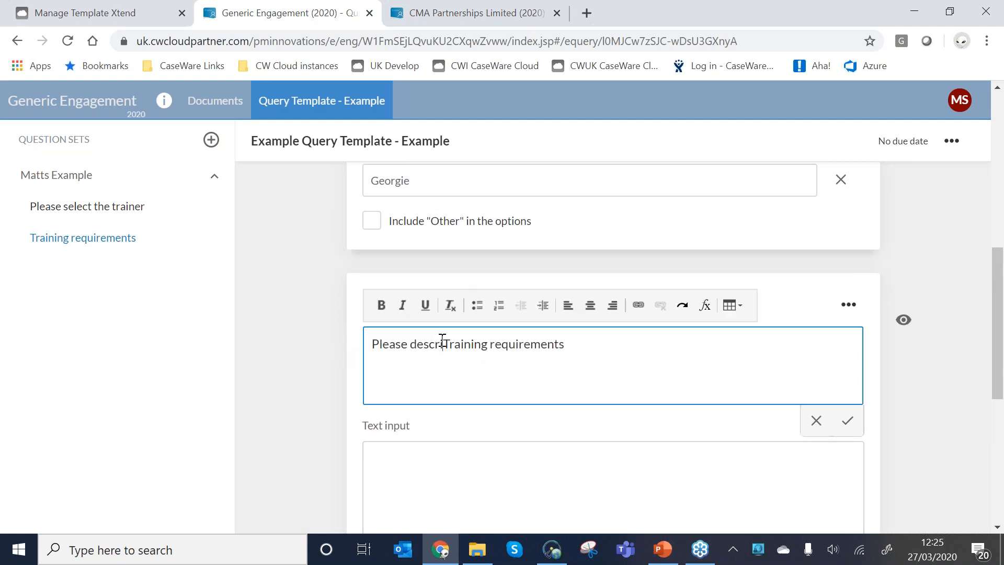
pyautogui.write('ibe yo')
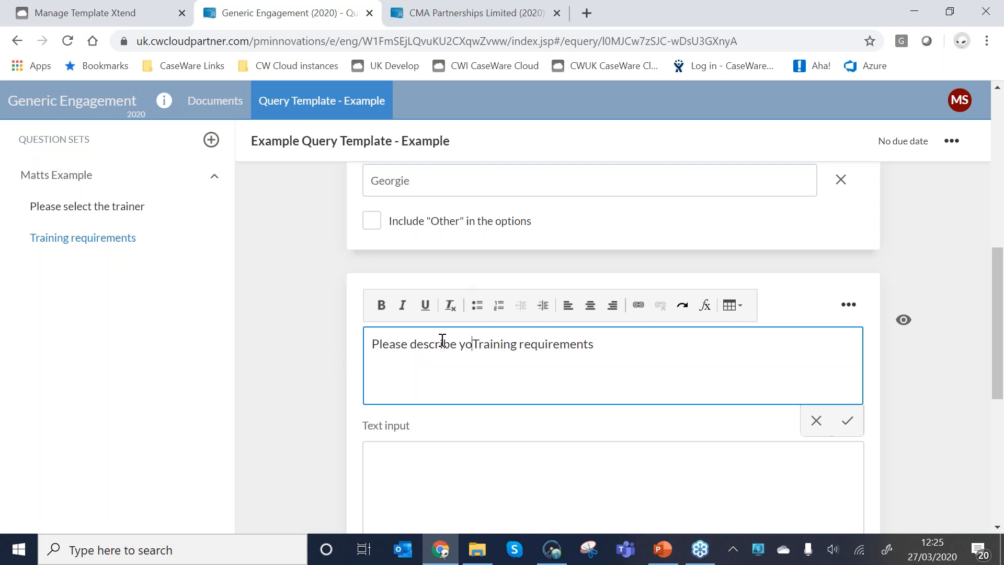
pyautogui.write('ur')
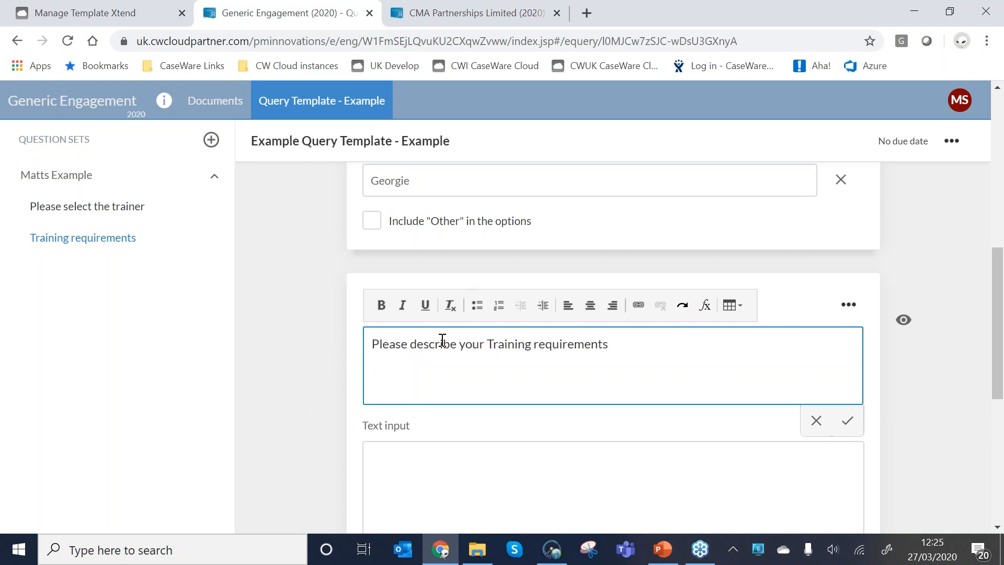
pyautogui.press('Delete')
pyautogui.write('t')
# Give the "Please select the trainer" question the summary "Trainer".
pyautogui.scroll(5, 428, 332)
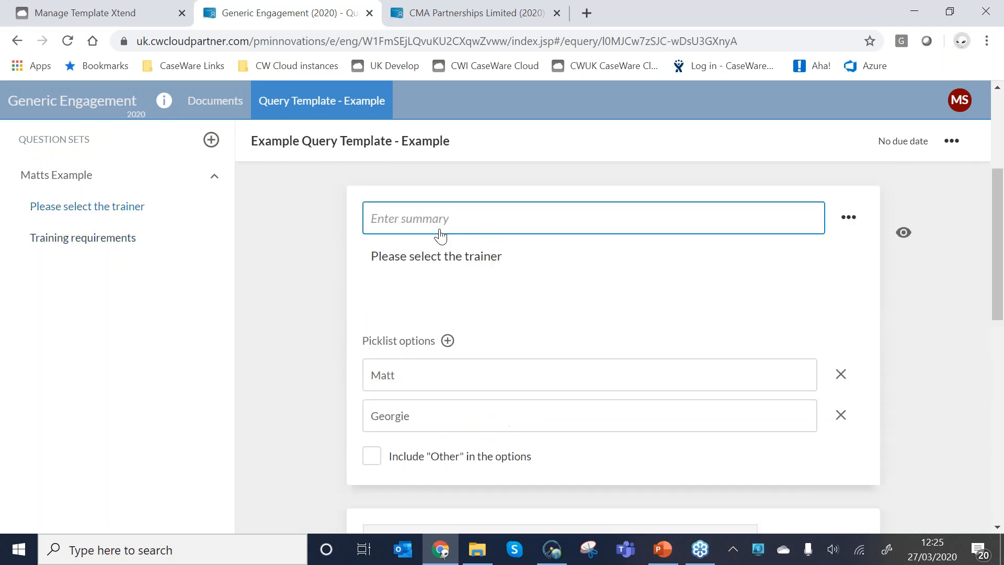
pyautogui.click(439, 232)
pyautogui.write('Trainer')
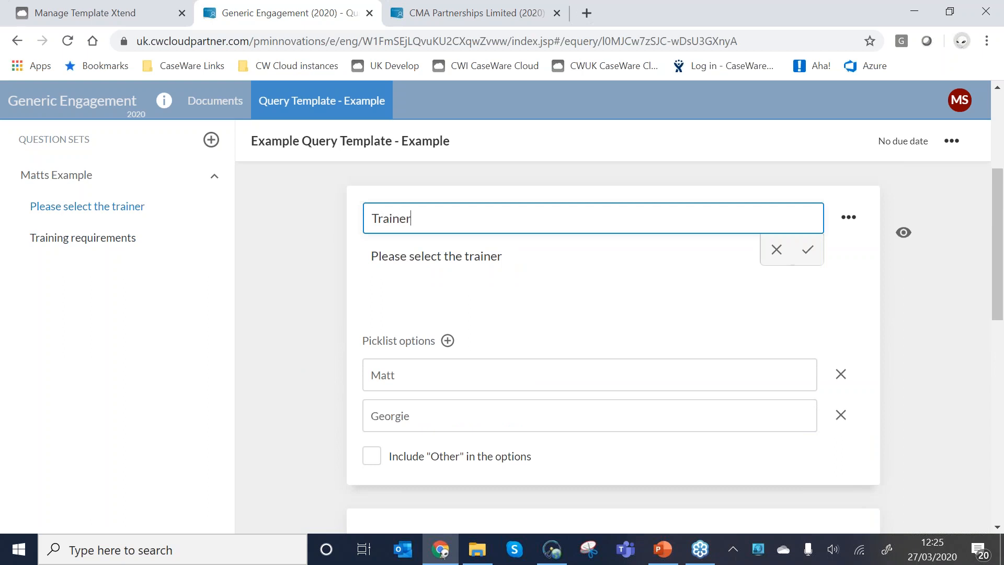
pyautogui.click(282, 308)
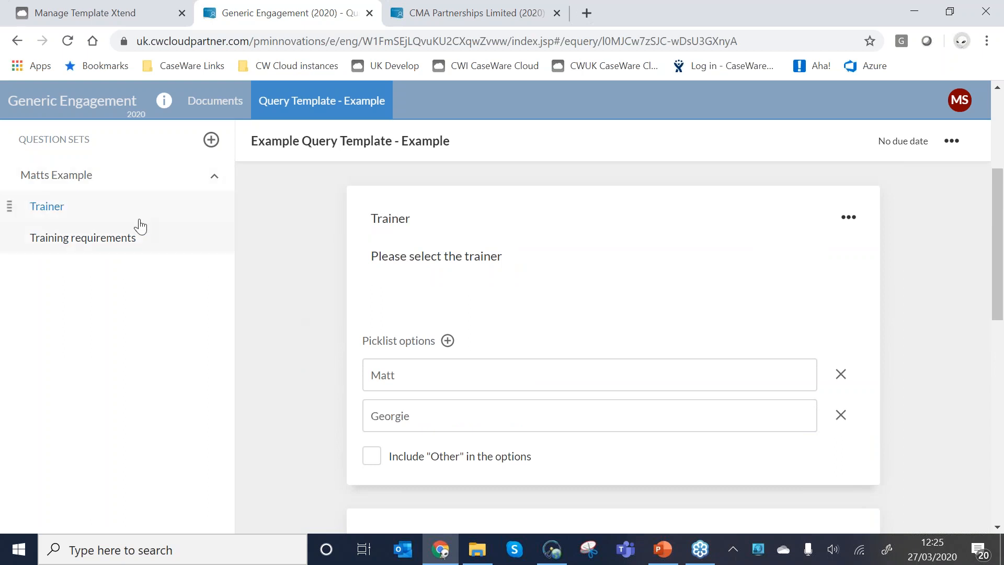
pyautogui.scroll(-3, 320, 269)
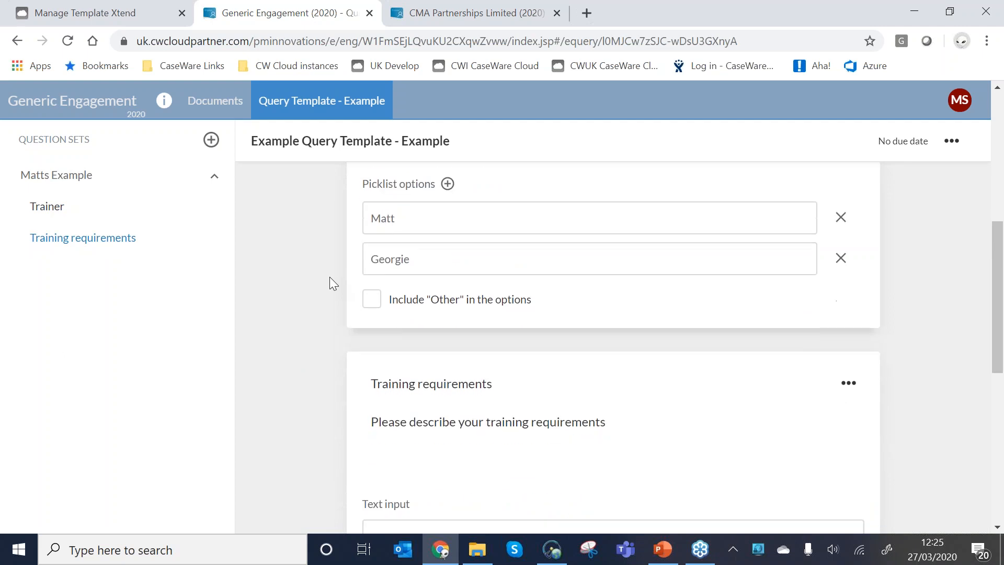
pyautogui.scroll(-2, 330, 283)
pyautogui.scroll(4, 329, 283)
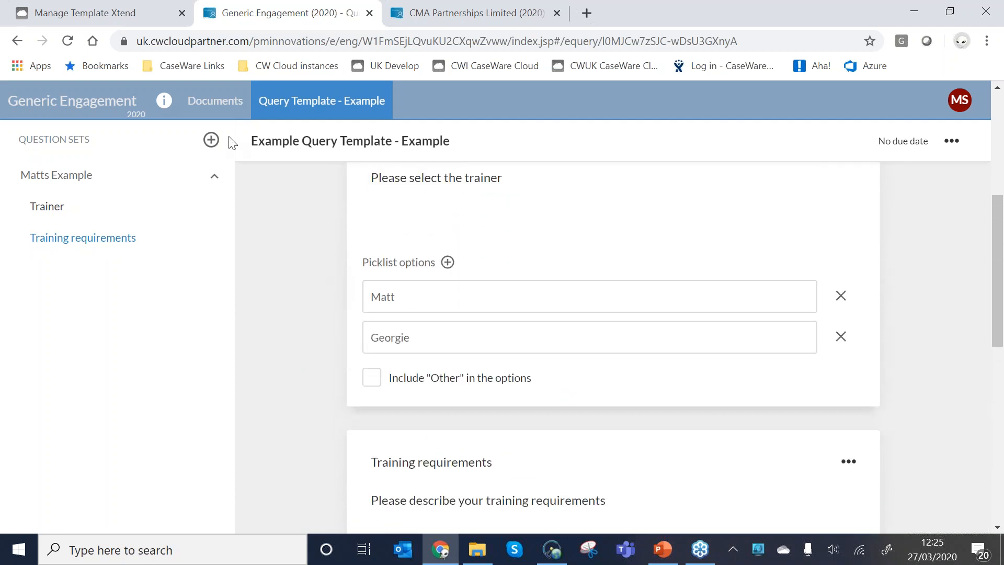
# Reopen the example query template from the documents list and set Training requirements to show only when a condition on another procedure is met.
pyautogui.click(213, 107)
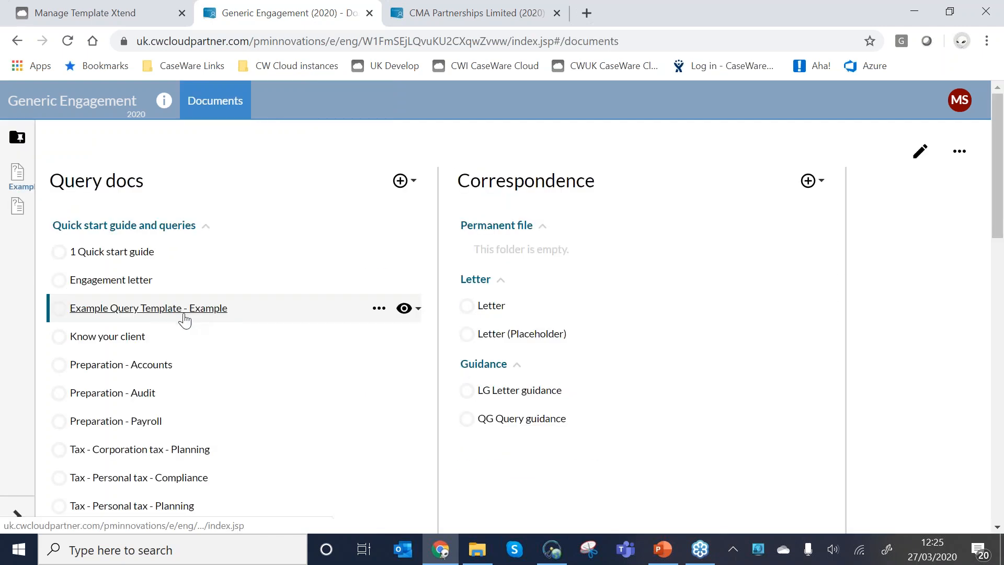
pyautogui.click(201, 309)
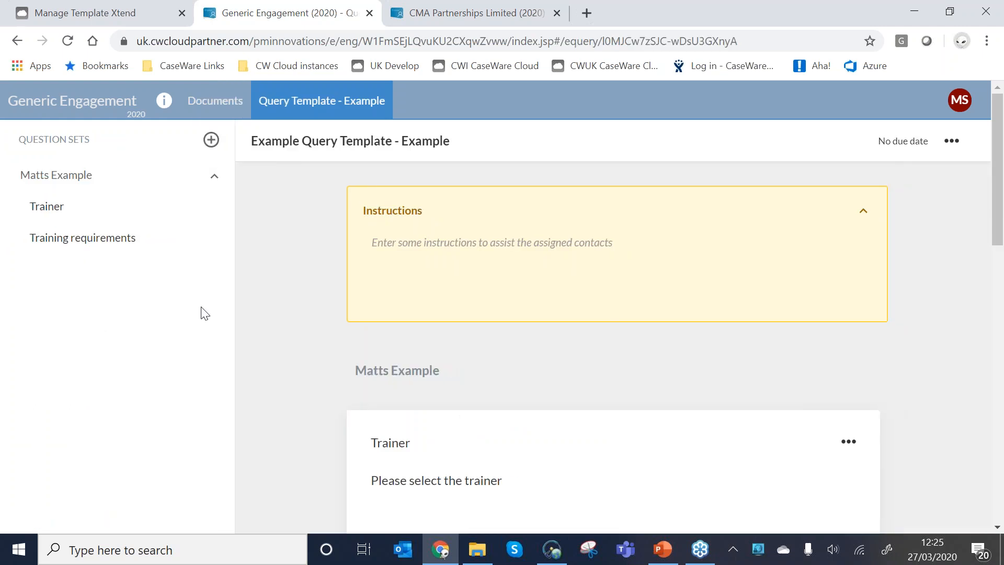
pyautogui.scroll(-8, 778, 390)
pyautogui.click(848, 371)
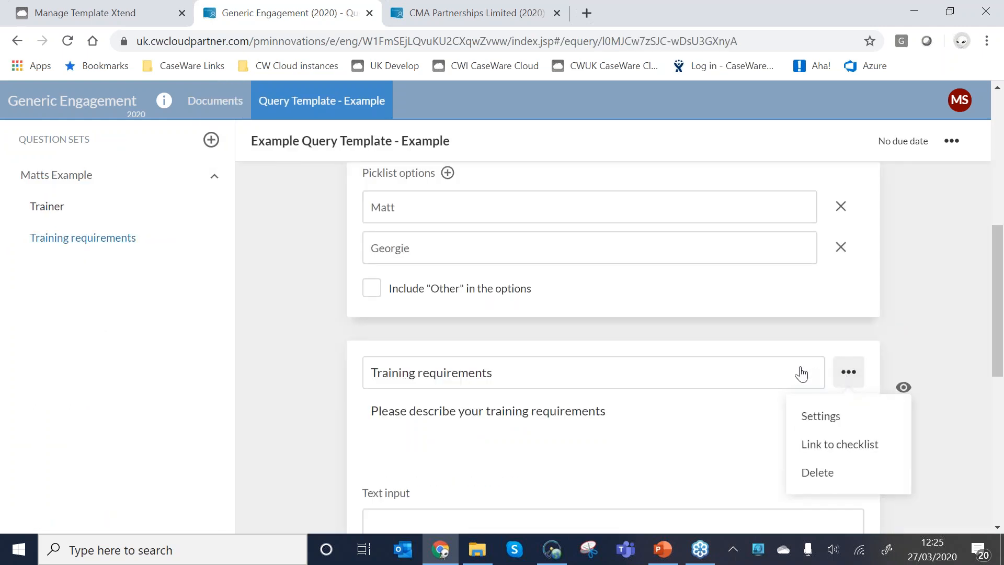
pyautogui.click(828, 423)
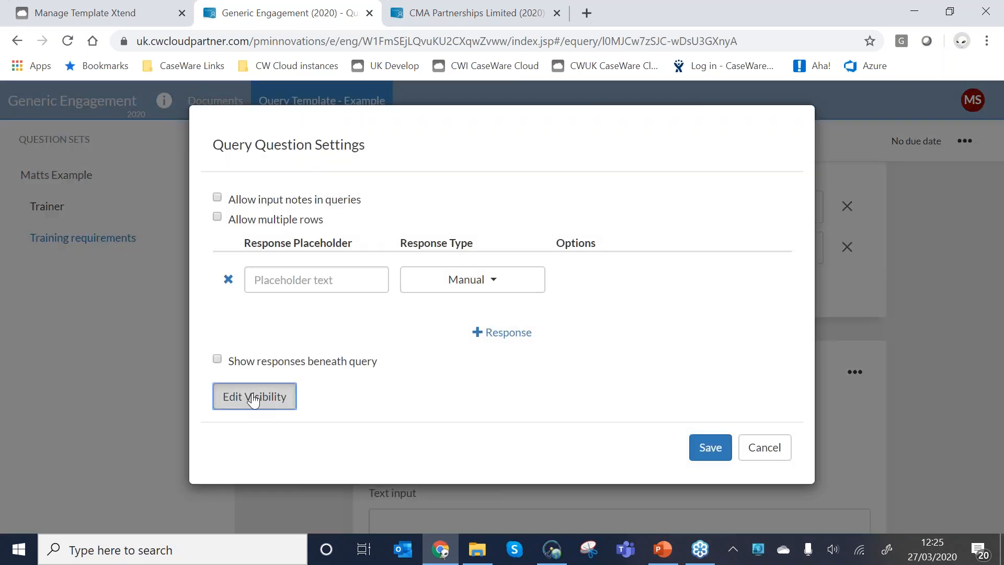
pyautogui.click(253, 400)
pyautogui.click(196, 181)
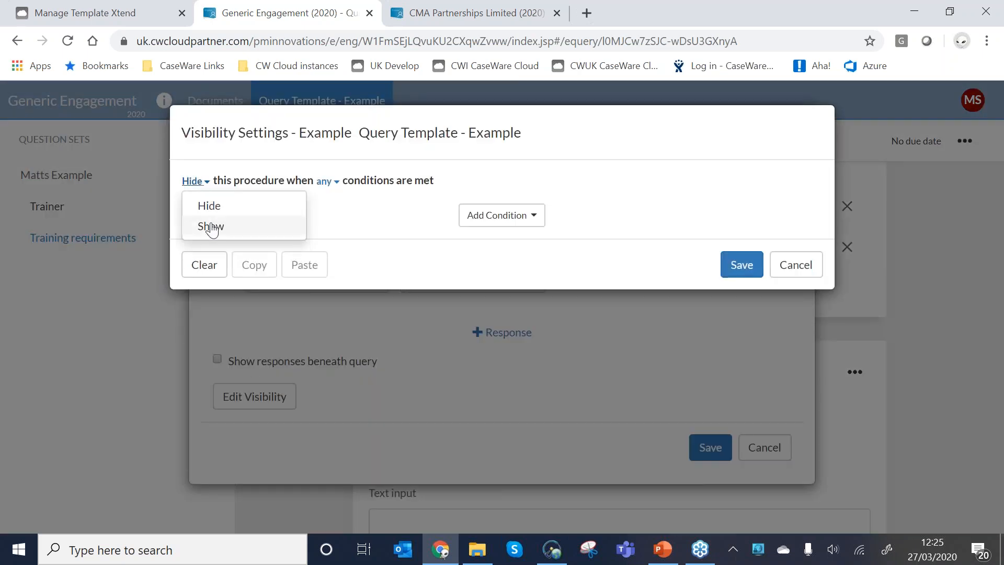
pyautogui.click(210, 227)
pyautogui.click(476, 218)
pyautogui.click(491, 263)
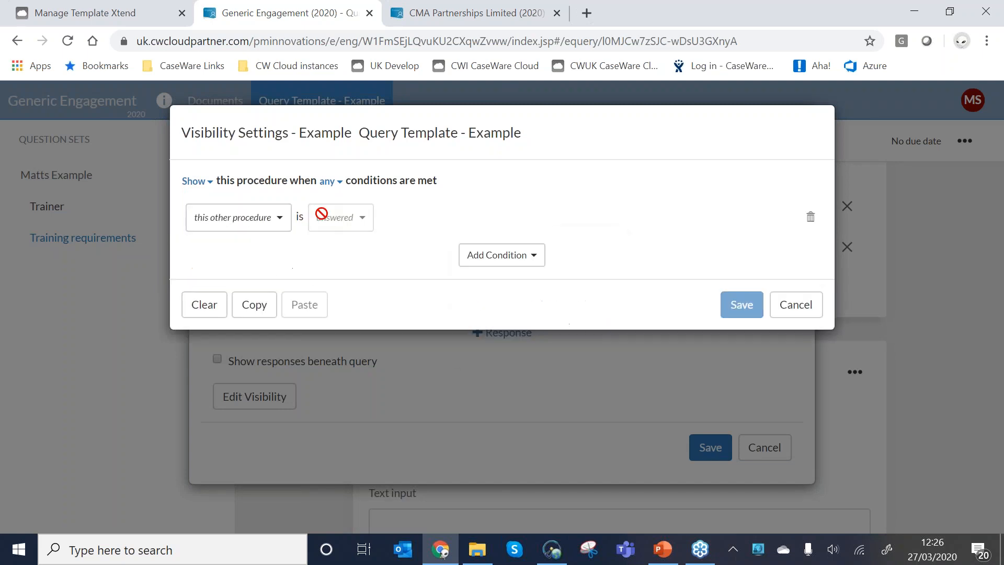
pyautogui.click(715, 449)
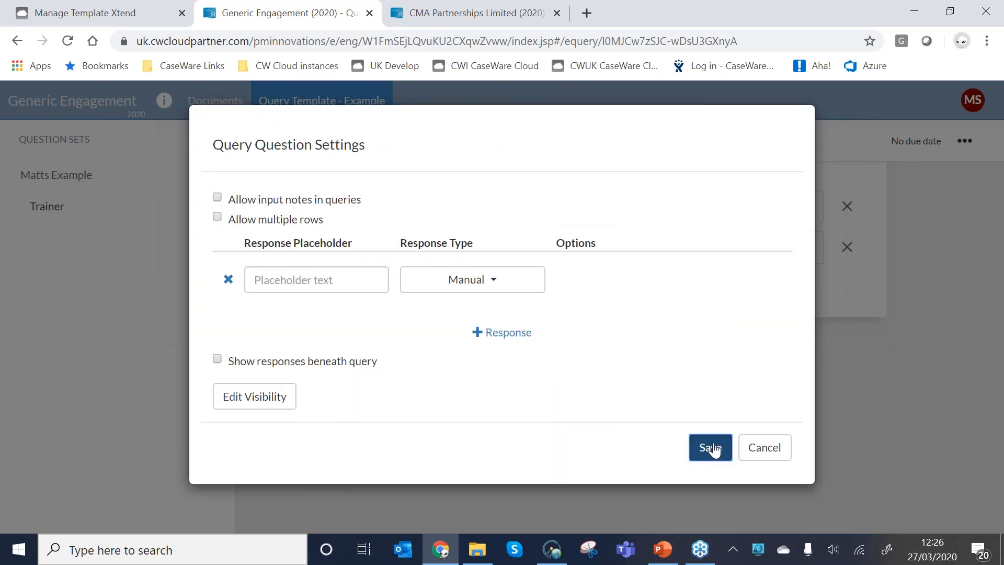
pyautogui.click(712, 448)
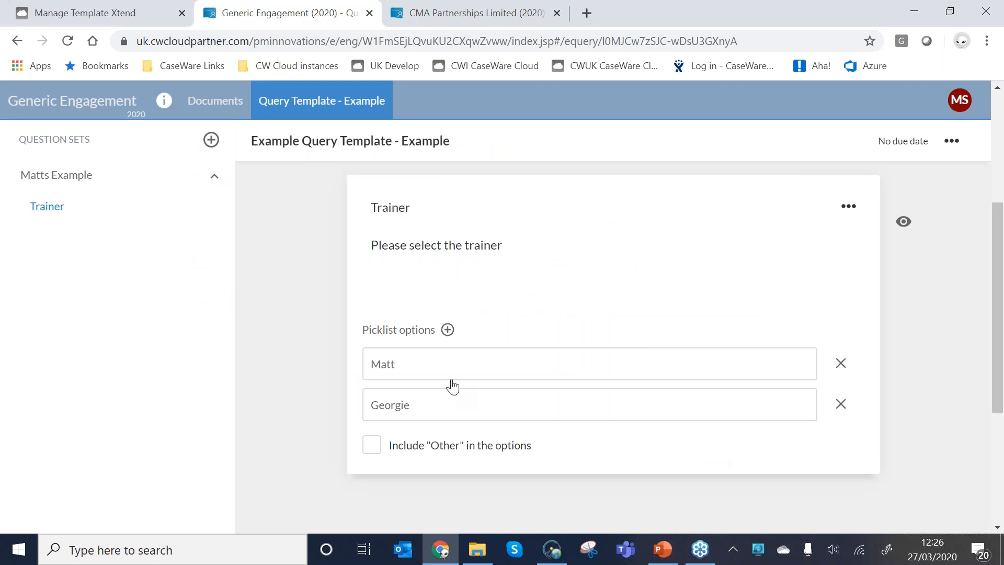
# Set the Trainer question's picklist options to display inline, save the question settings, and return to the documents list.
pyautogui.click(848, 206)
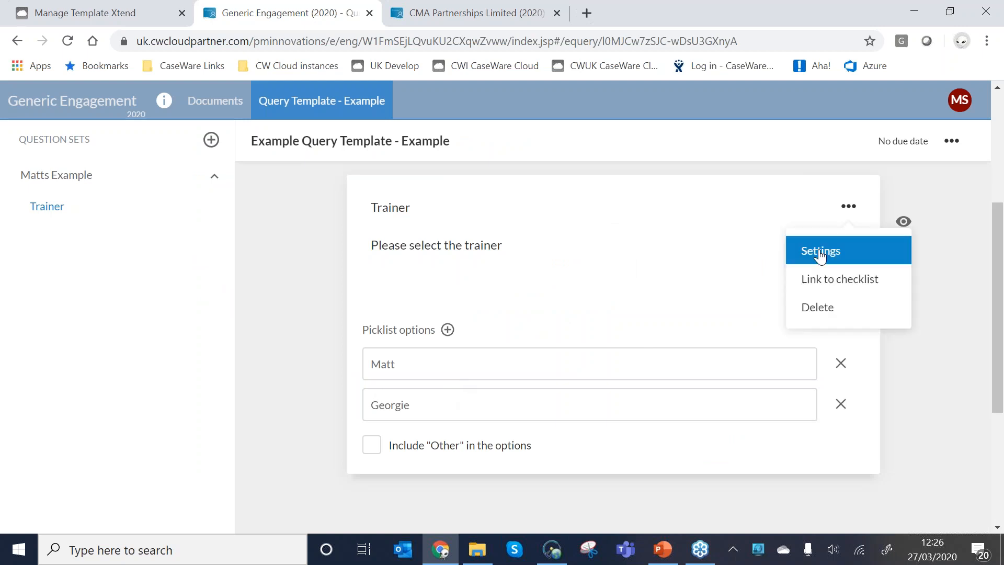
pyautogui.click(820, 253)
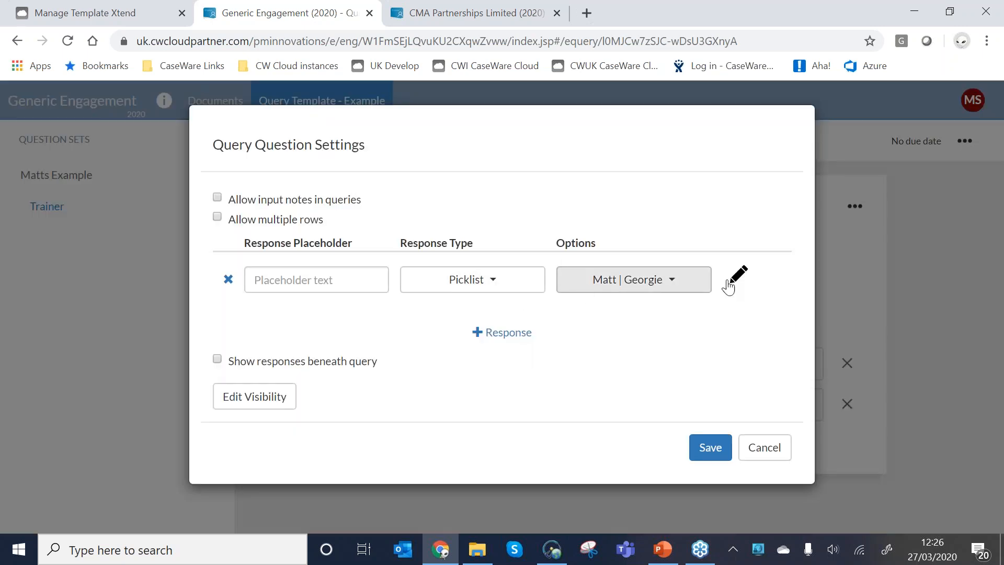
pyautogui.click(739, 285)
pyautogui.click(425, 324)
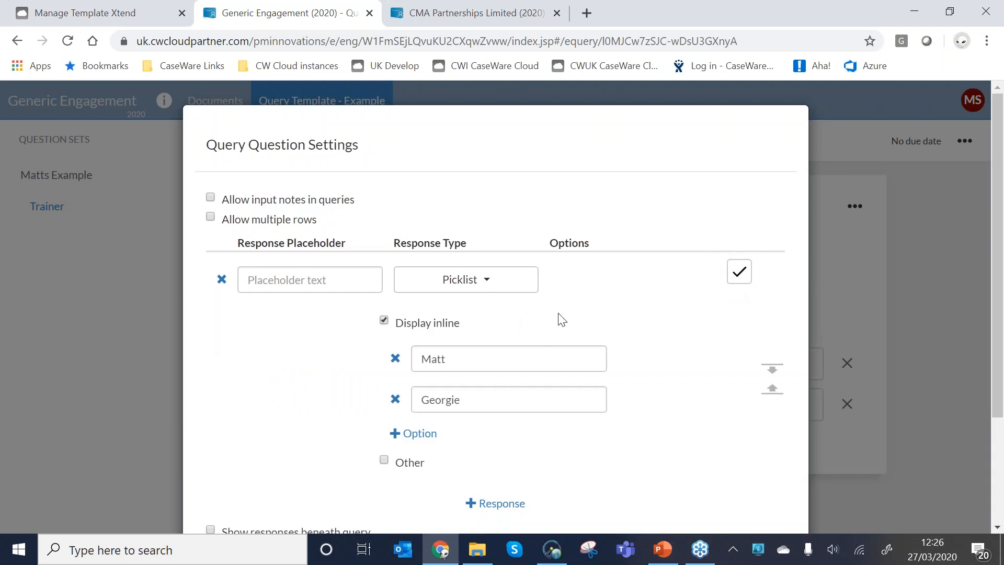
pyautogui.scroll(-3, 497, 321)
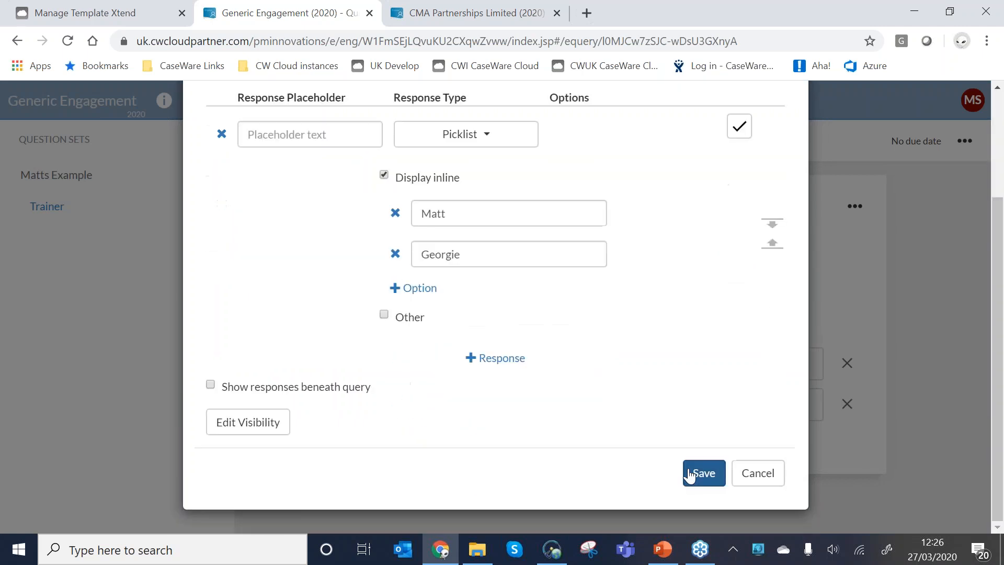
pyautogui.click(690, 477)
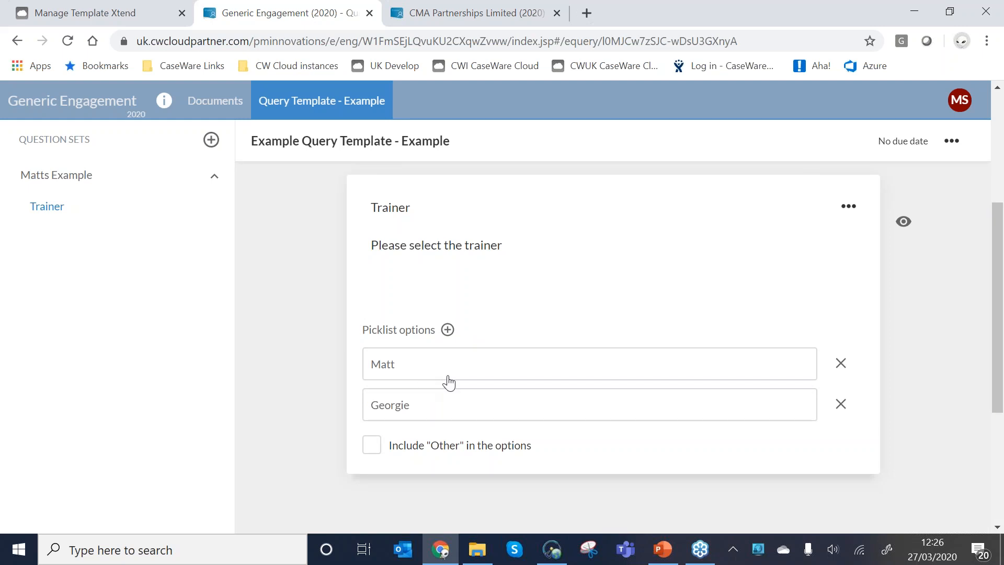
pyautogui.click(215, 100)
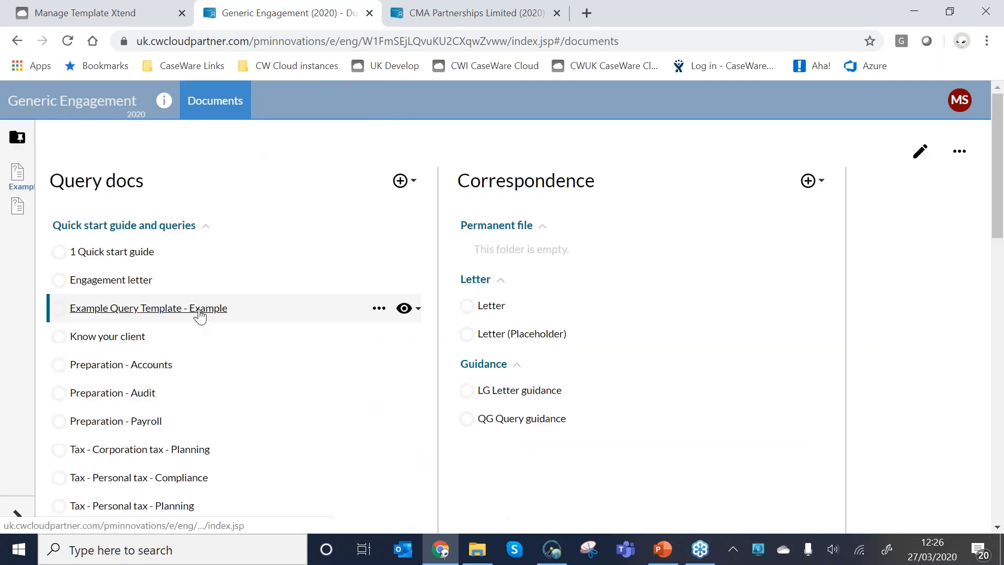
# Start a new query in the Quick start guide and queries folder and look through the available templates for the Matts Example question set.
pyautogui.click(200, 314)
pyautogui.click(345, 224)
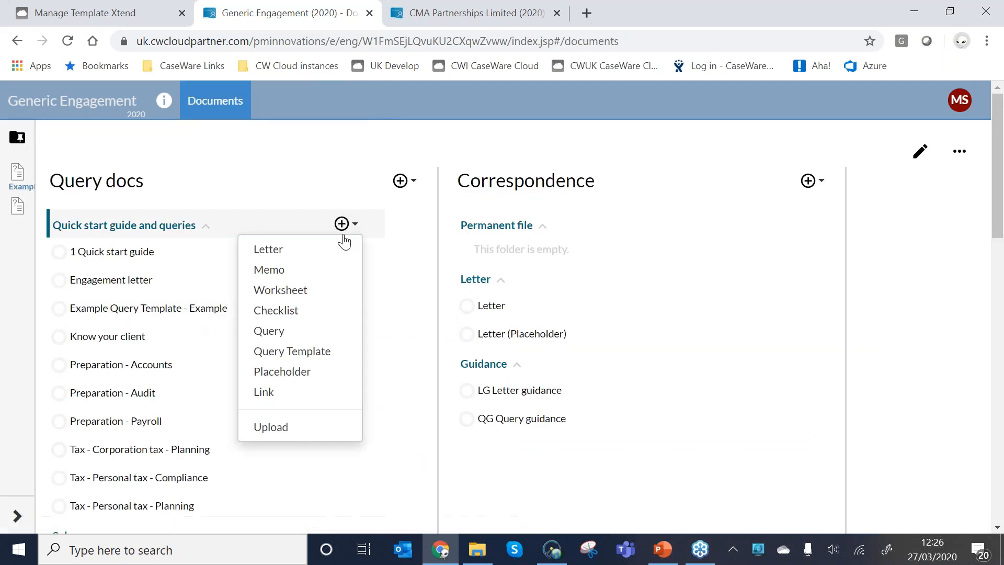
pyautogui.click(270, 331)
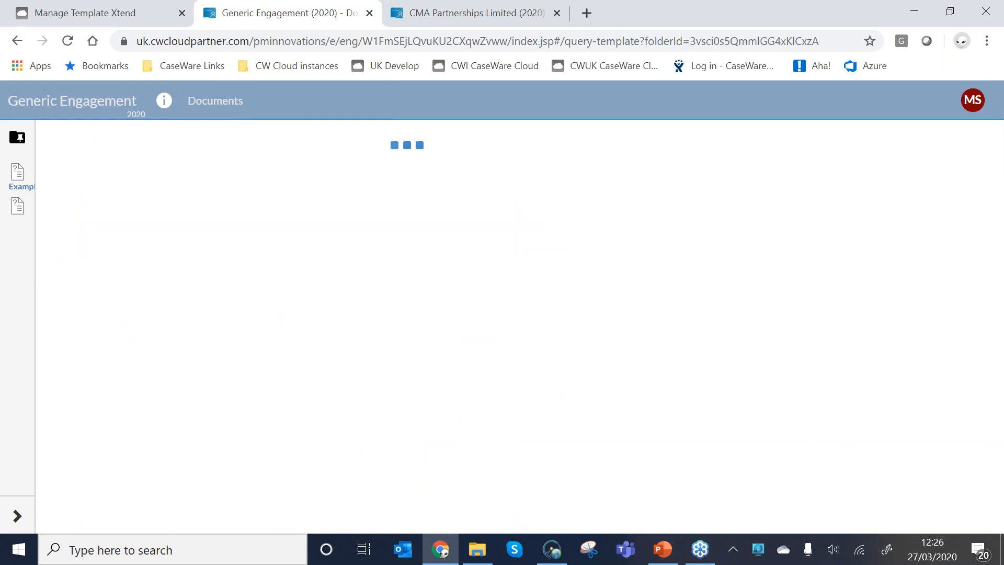
pyautogui.scroll(-14, 554, 294)
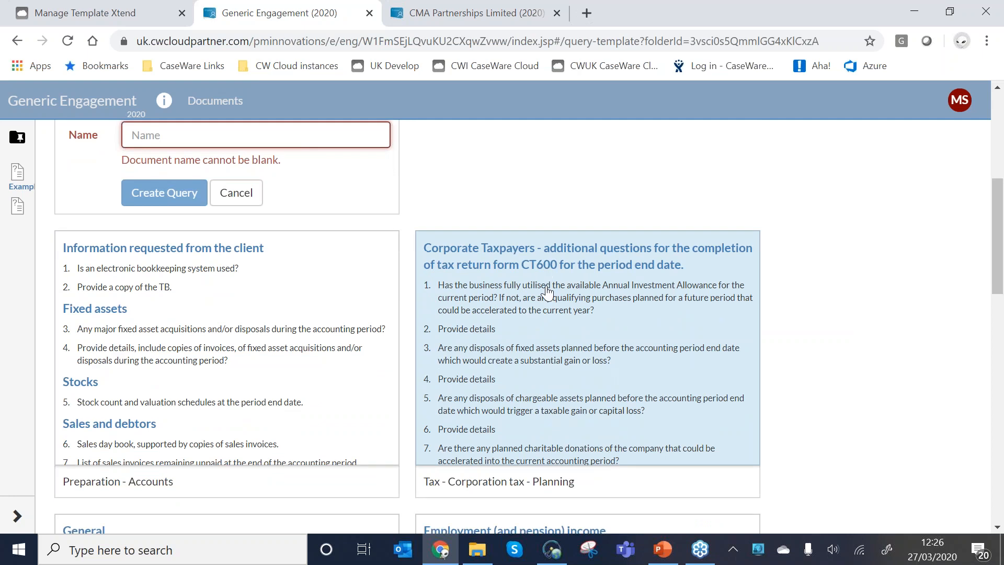
pyautogui.scroll(-7, 526, 299)
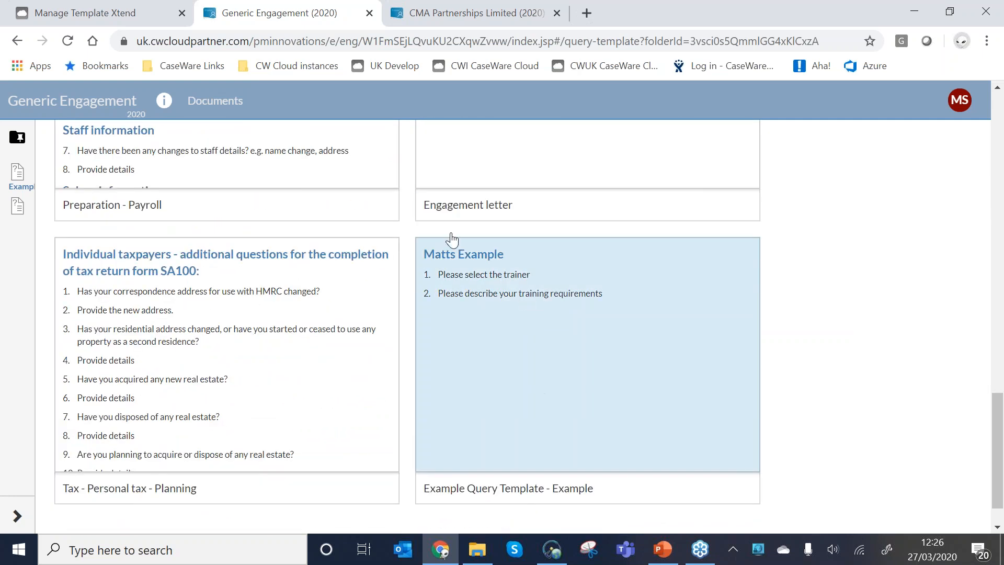
pyautogui.click(452, 240)
# Close the draft template engagement and publish the customized UK Xtend template.
pyautogui.click(369, 13)
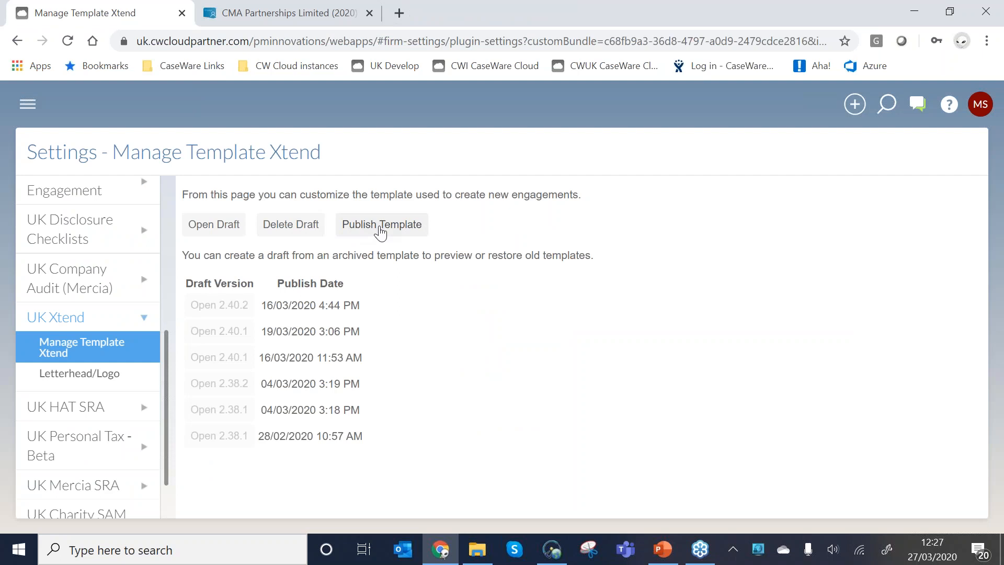
pyautogui.click(380, 230)
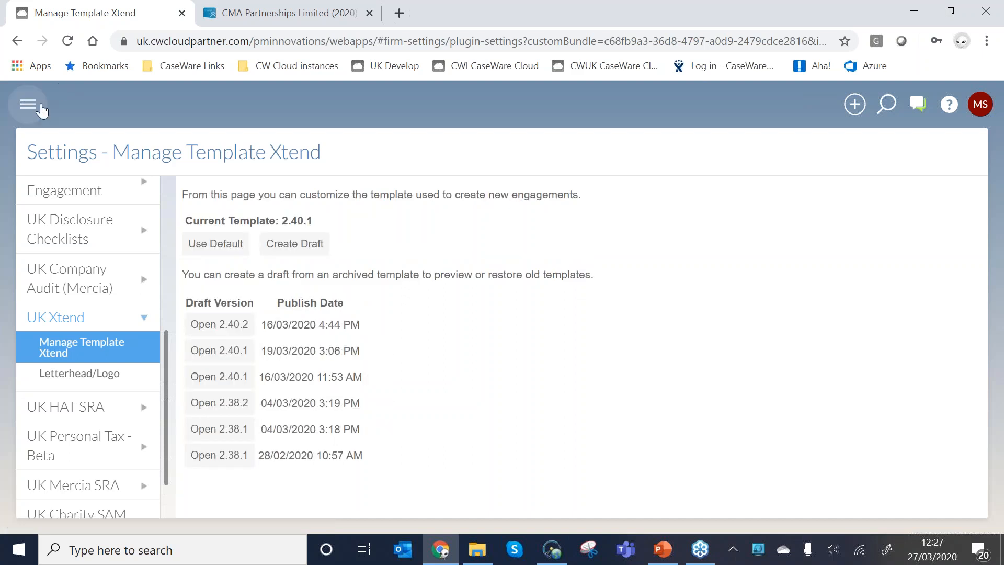
# Create a new UK Xtend engagement for CMA Partnerships Limited named "CMA 2020".
pyautogui.click(42, 108)
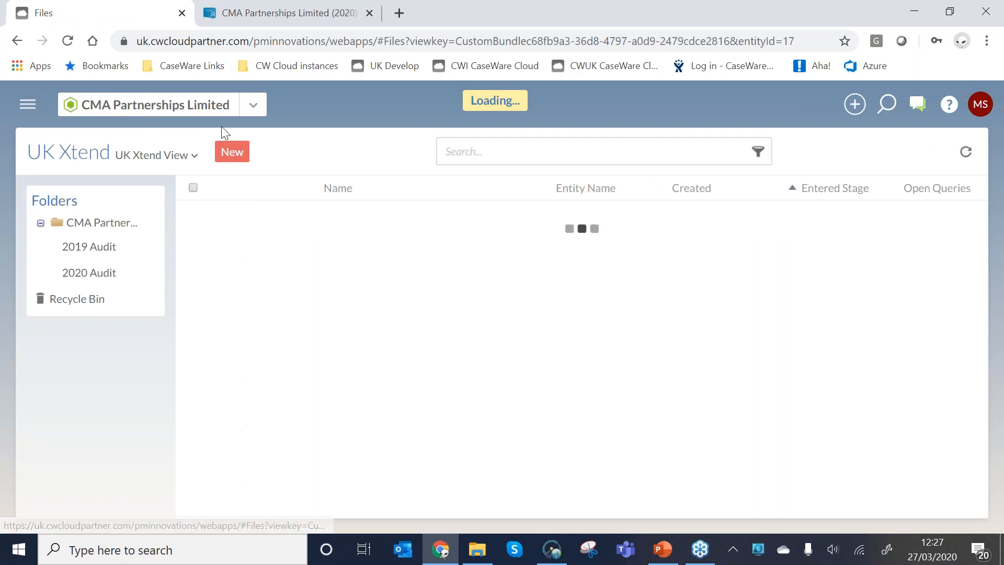
pyautogui.click(232, 152)
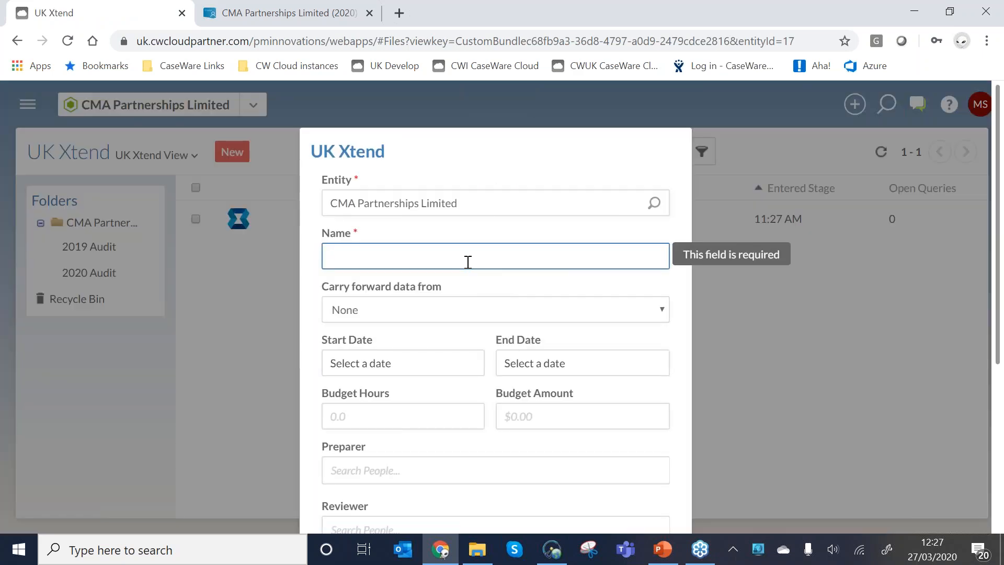
pyautogui.write('CMA 2020')
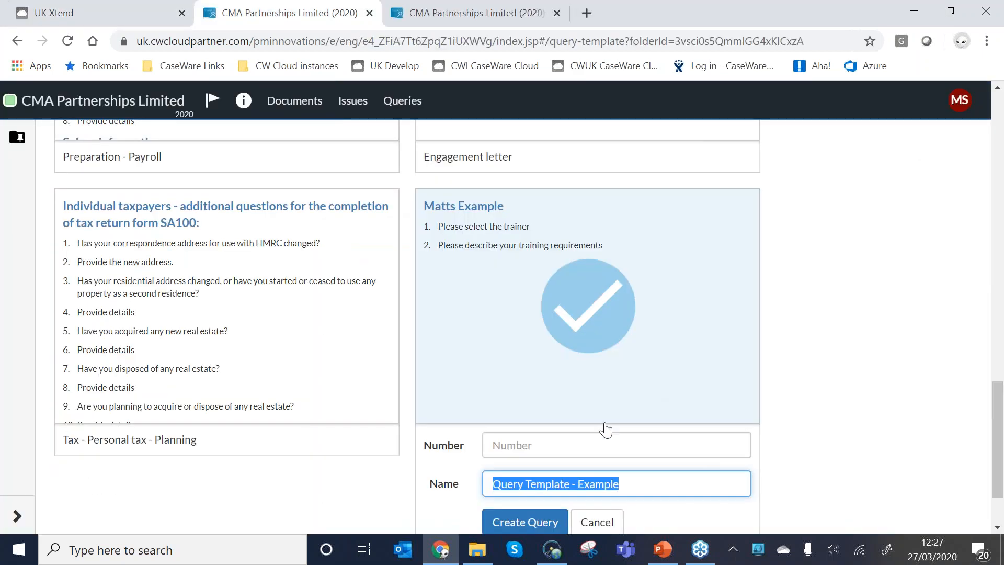
# Create a query from the Matts Example template, keeping the name "Query Template - Example", and review its Trainer question and picklist options.
pyautogui.press('Return')
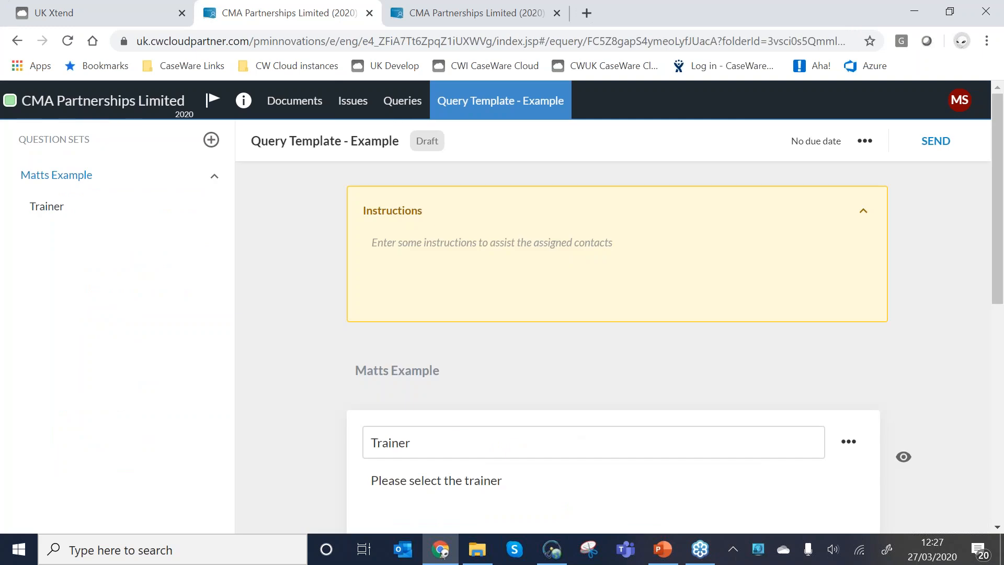
pyautogui.click(519, 470)
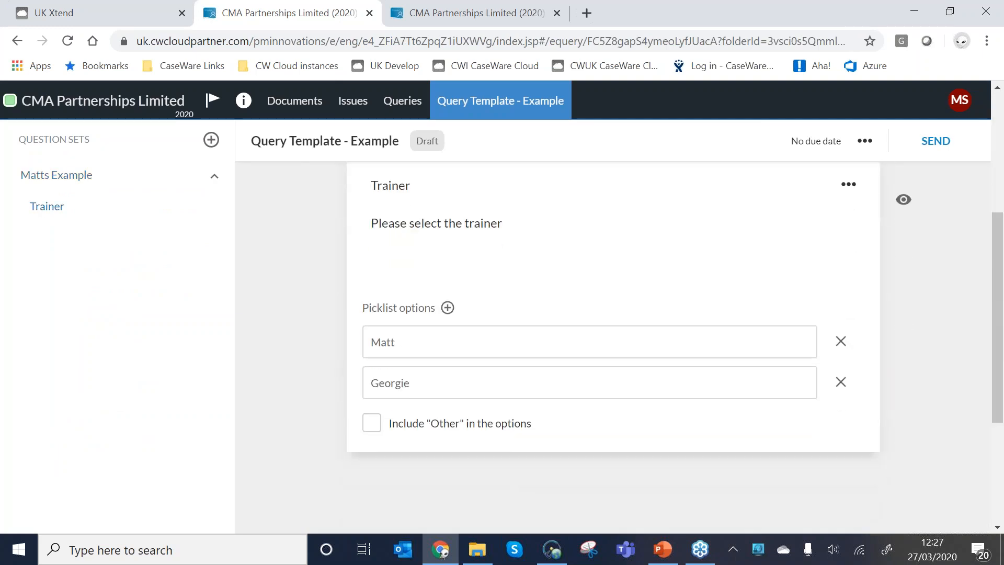
pyautogui.scroll(-3, 516, 469)
pyautogui.scroll(2, 516, 469)
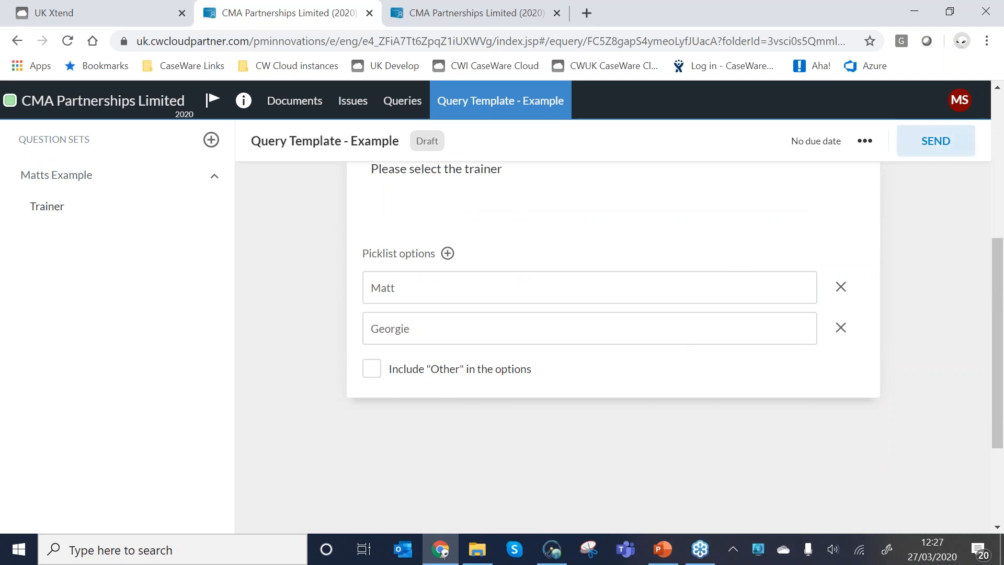
# Send the Query Template - Example query to a client contact without a due date.
pyautogui.click(936, 141)
pyautogui.click(359, 280)
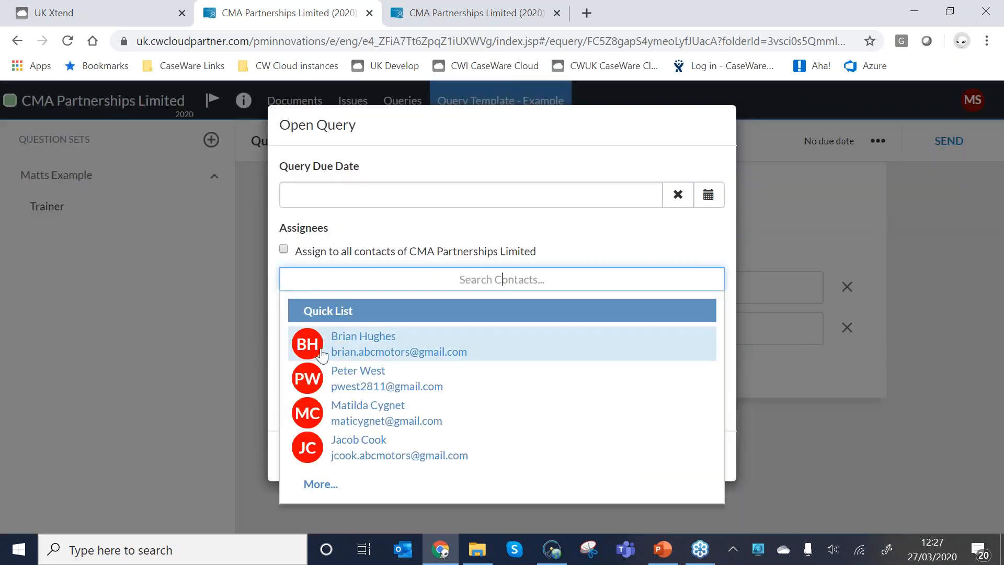
pyautogui.click(836, 290)
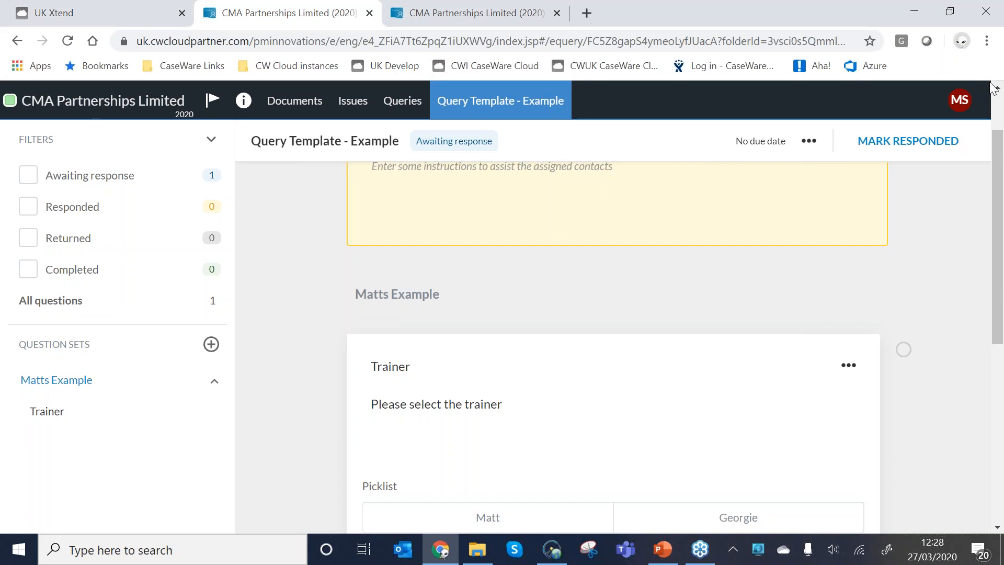
# Switch to the presentation slide listing the upcoming webinars in 2020.
pyautogui.click(919, 205)
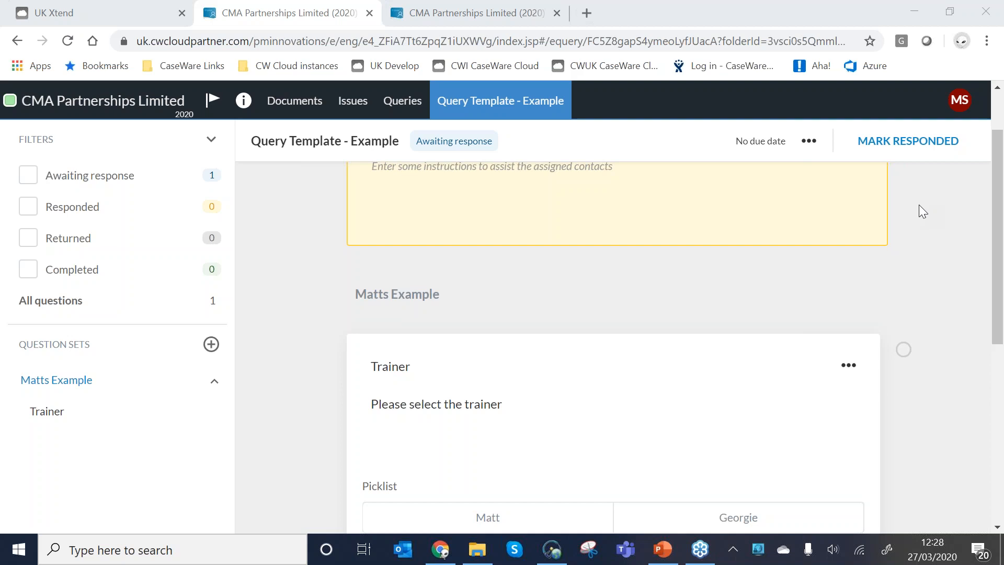
pyautogui.hotkey('alt', 'Tab')
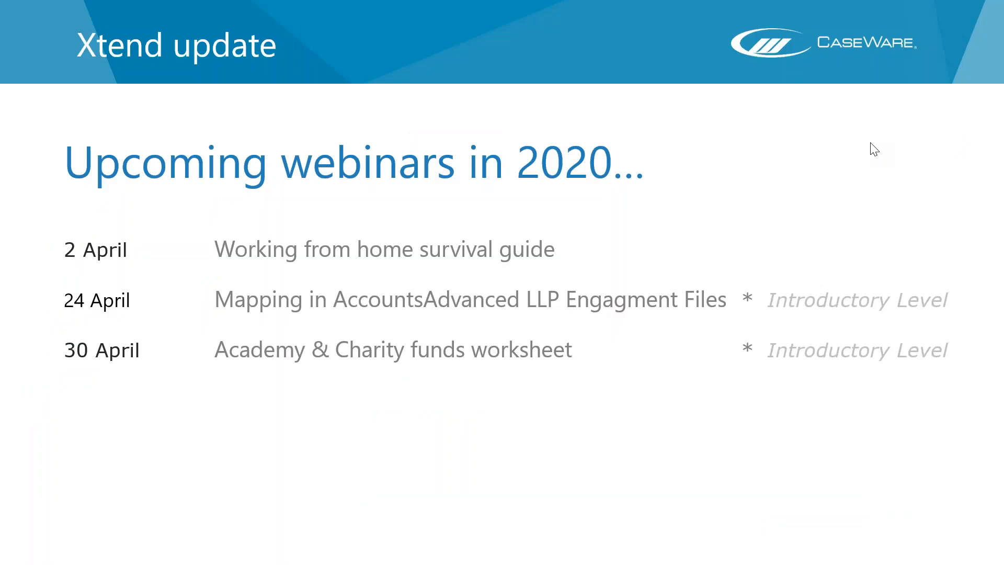